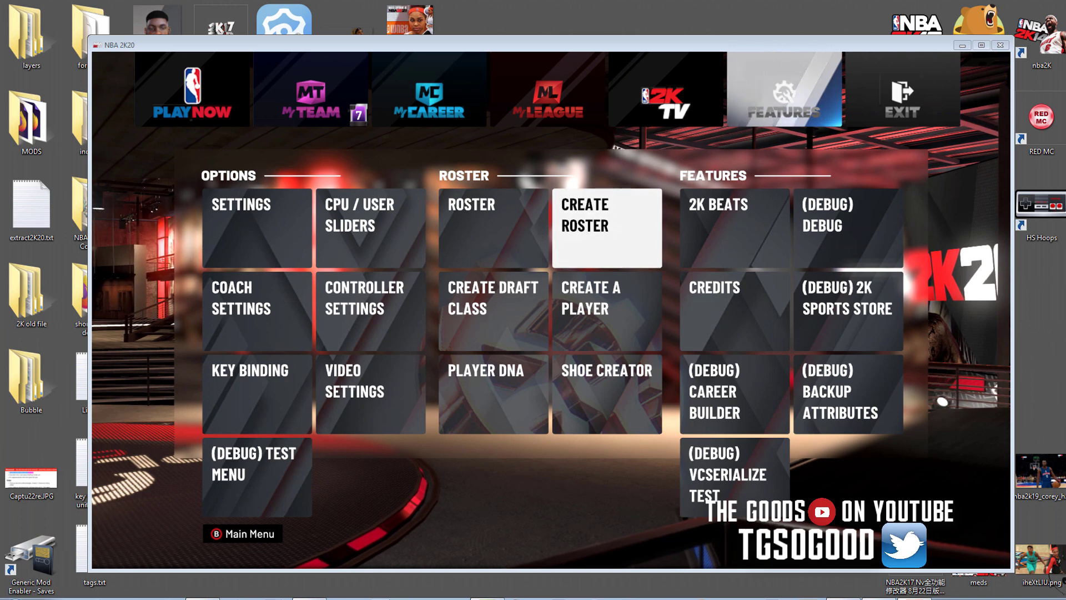
Load the user-created High School All-in-one roster into the Roster Creator
left_click(640, 182)
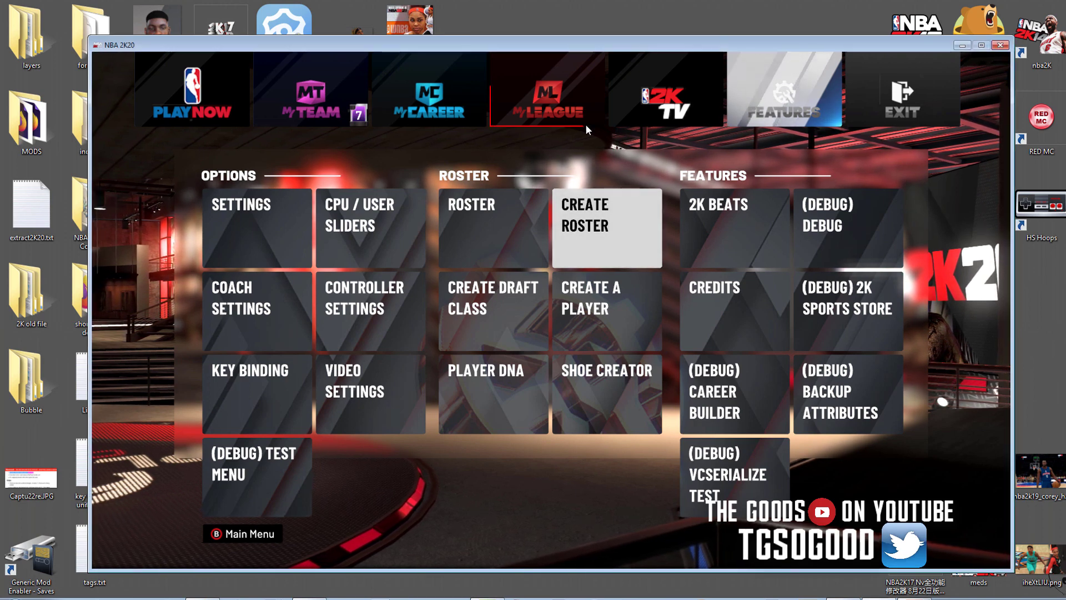
key("Return")
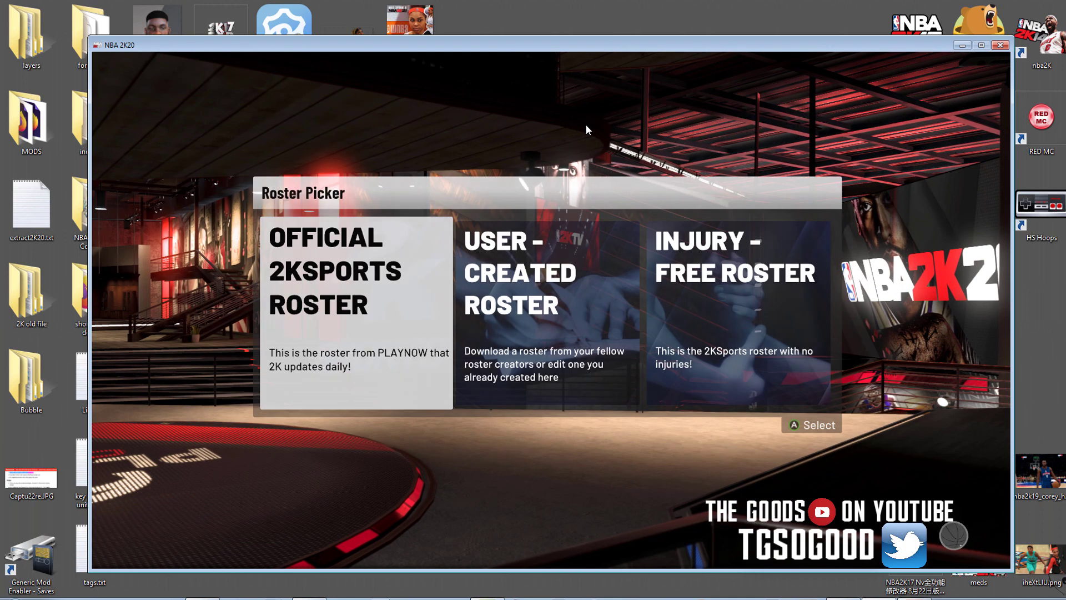
key("Right")
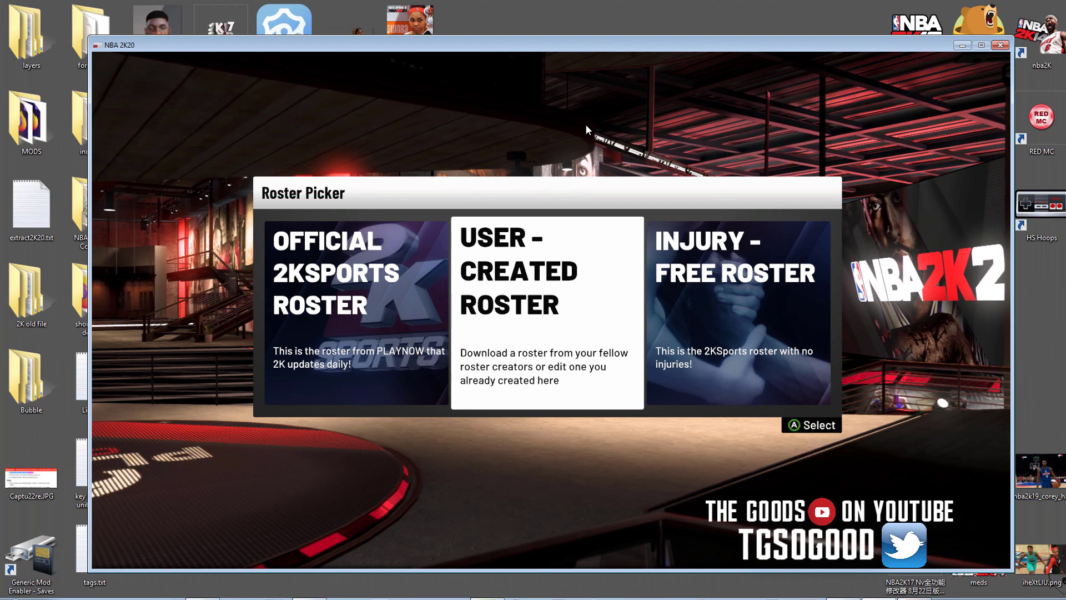
key("Return")
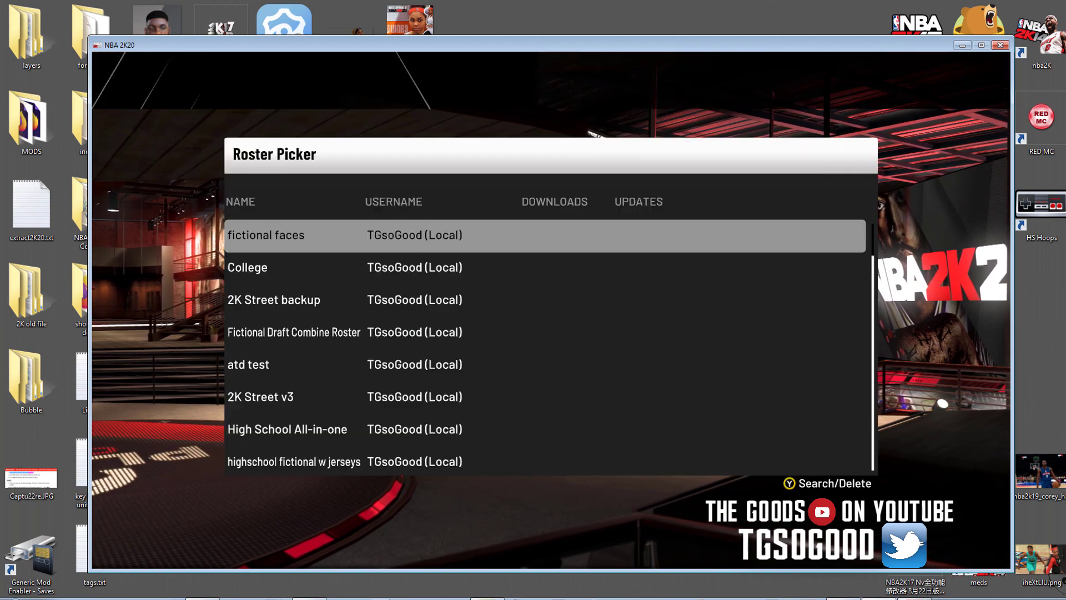
key("Down")
key("Down")
key("Down")
key("Down")
key("Down")
key("Down")
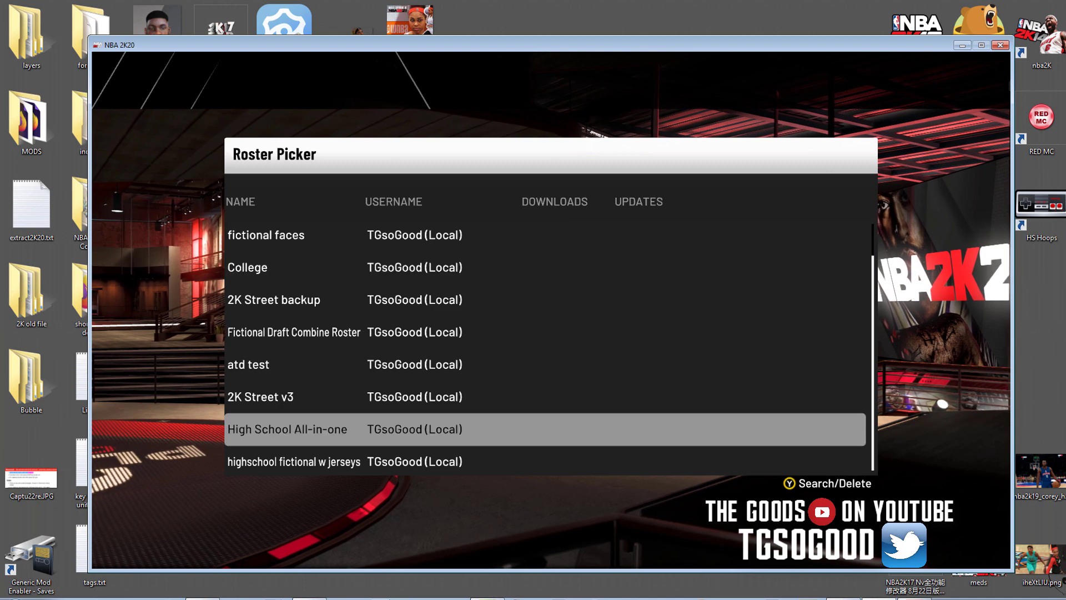
key("Down")
key("Down")
key("Up")
key("Up")
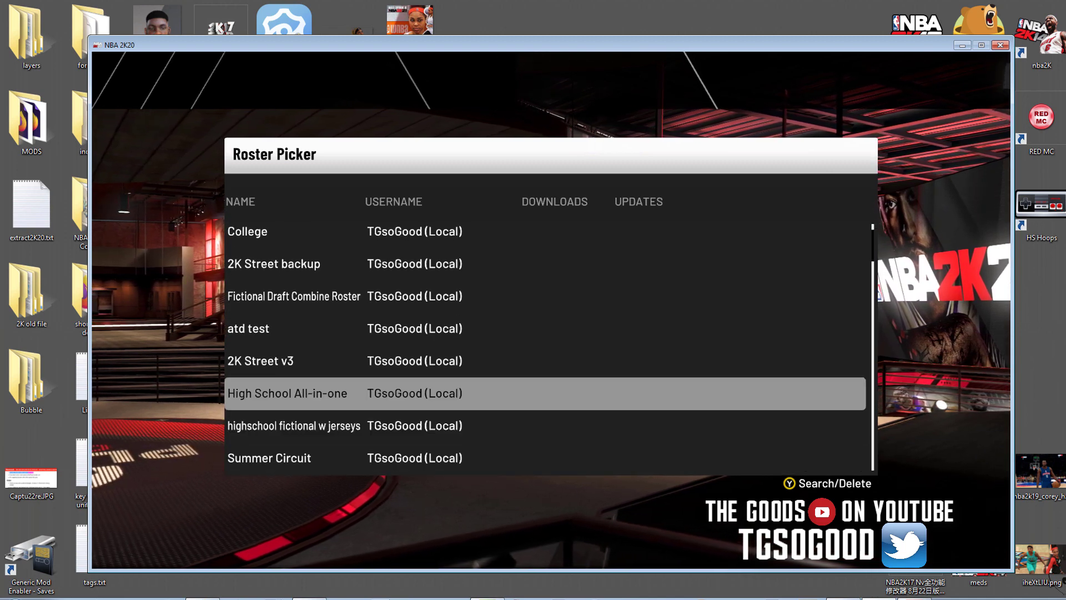
key("Return")
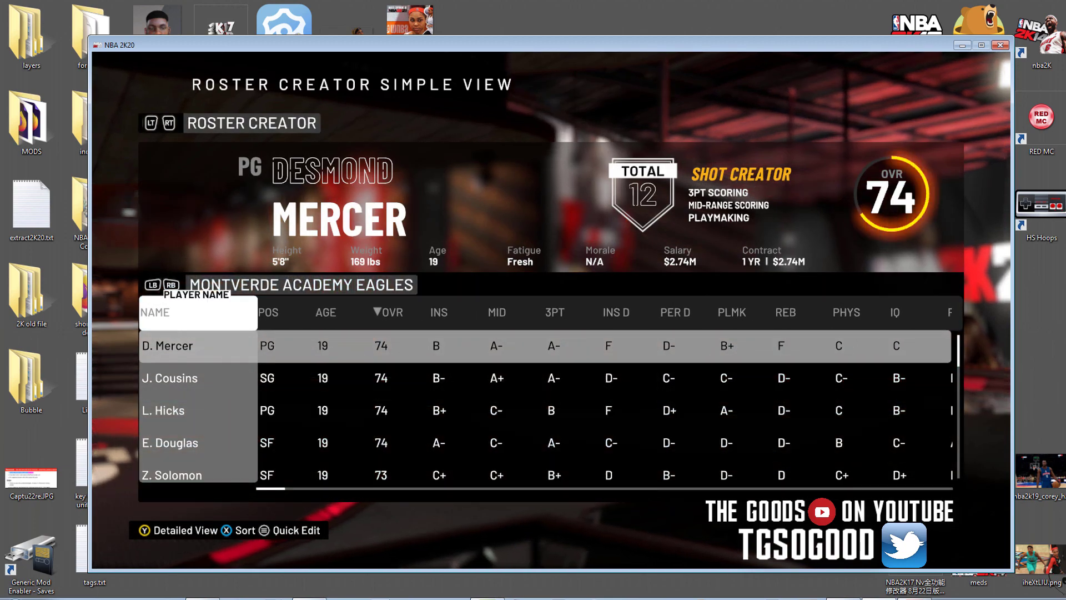
Inspect Montverde's D. Mercer's body settings, then exit the editor discarding changes
key("Return")
key("Down")
key("Return")
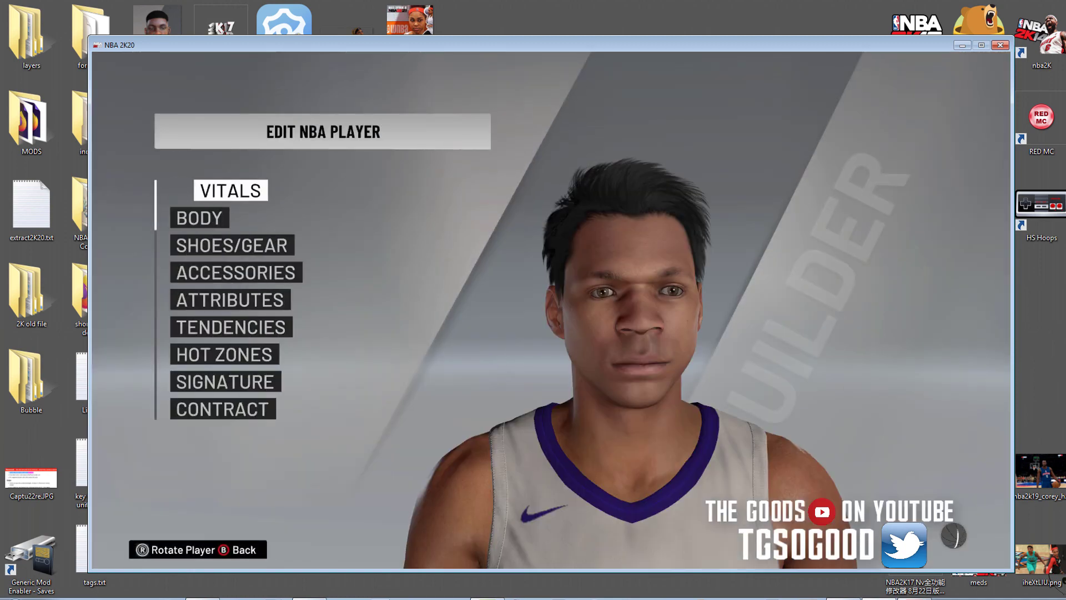
key("Down")
key("Return")
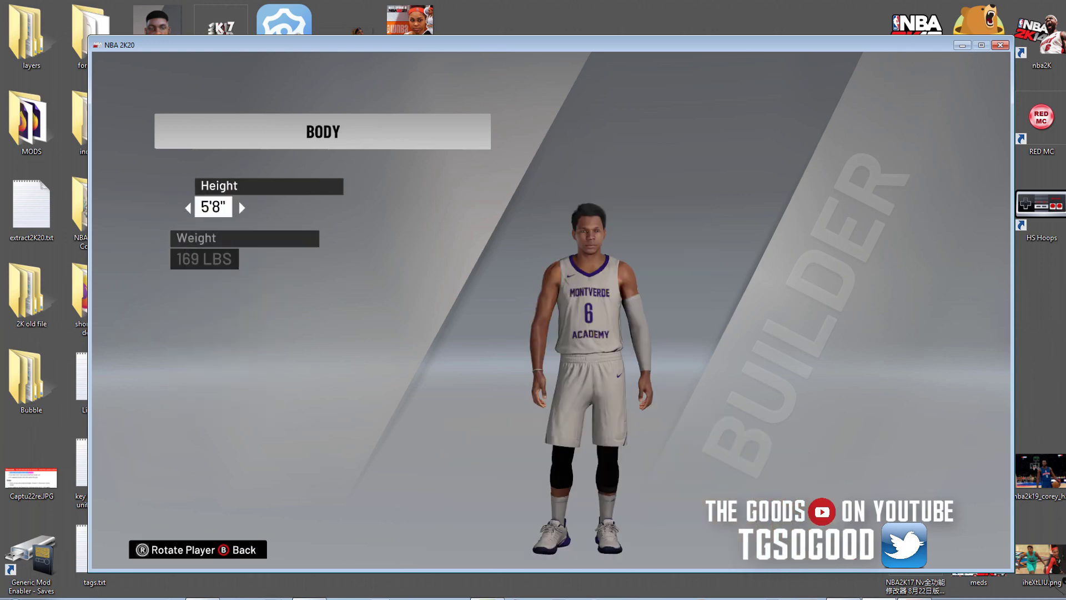
key("Escape")
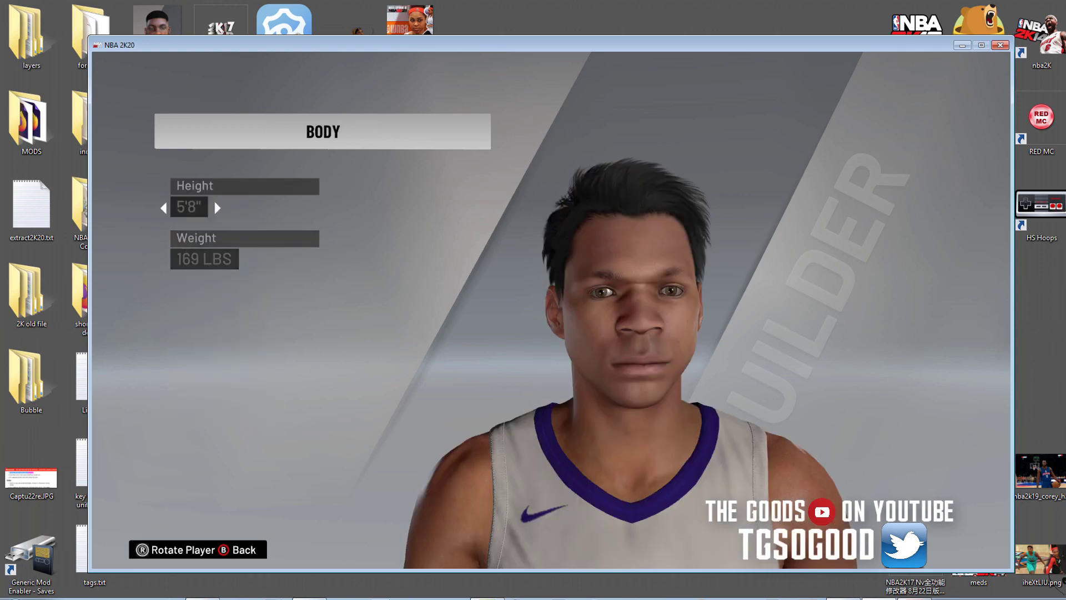
key("Escape")
key("Escape")
key("Down")
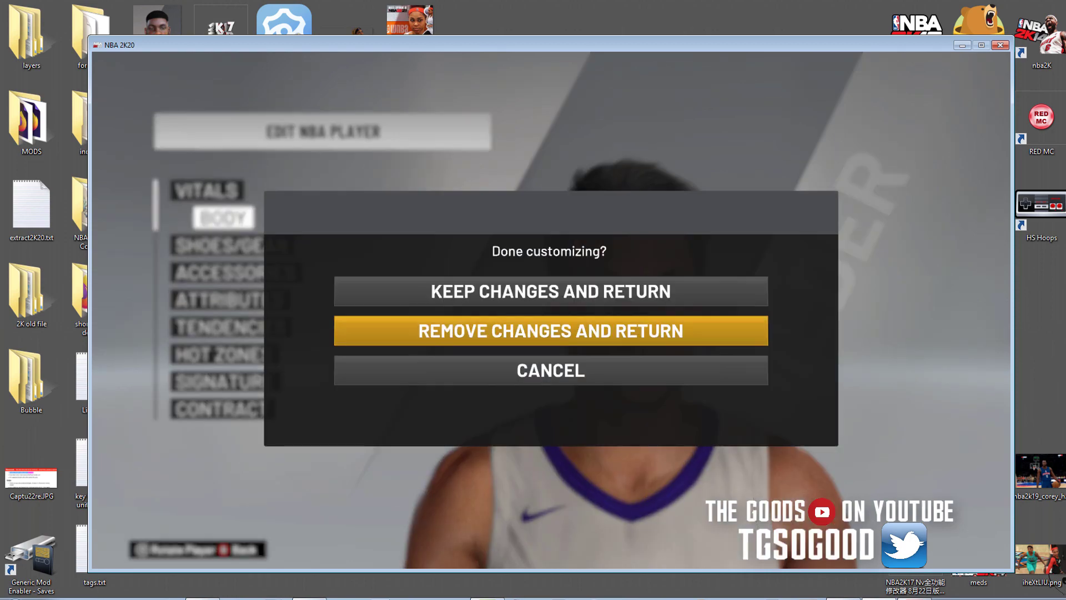
key("Return")
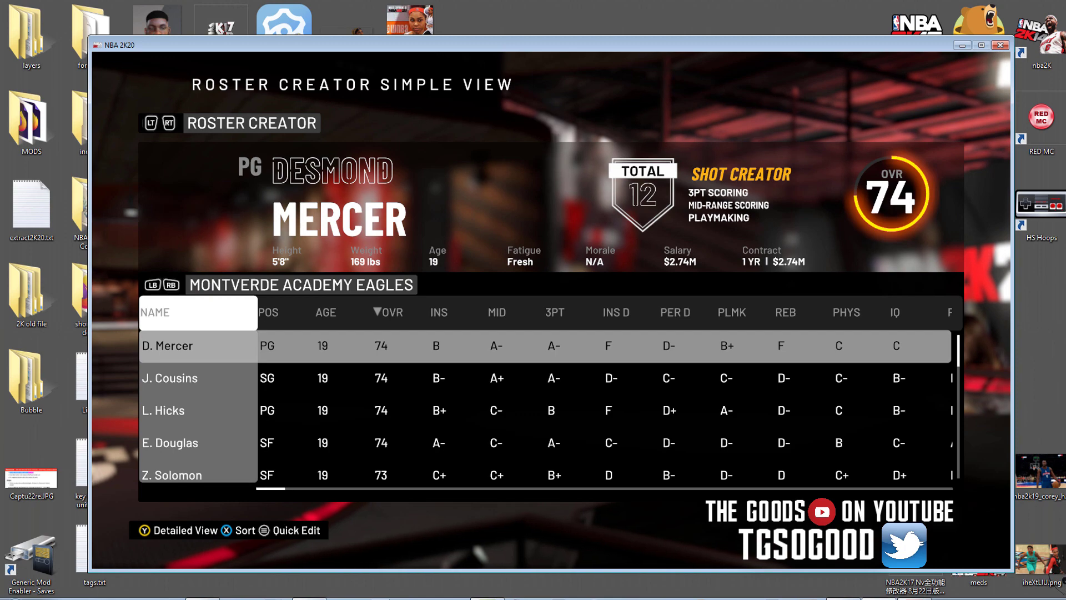
key("e")
key("Return")
key("Down")
key("Down")
key("Return")
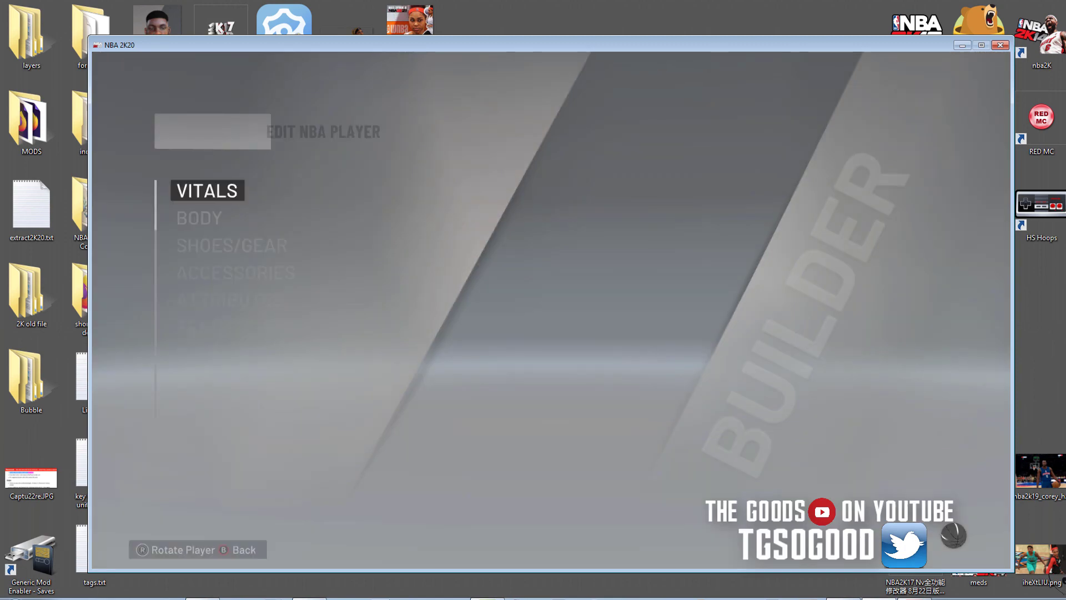
key("Down")
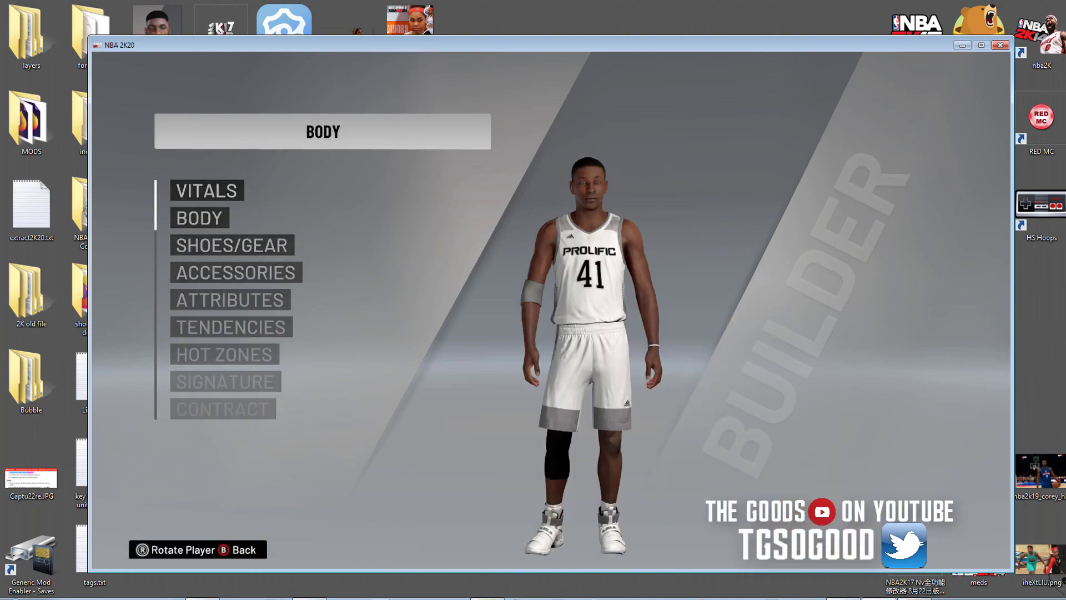
key("Return")
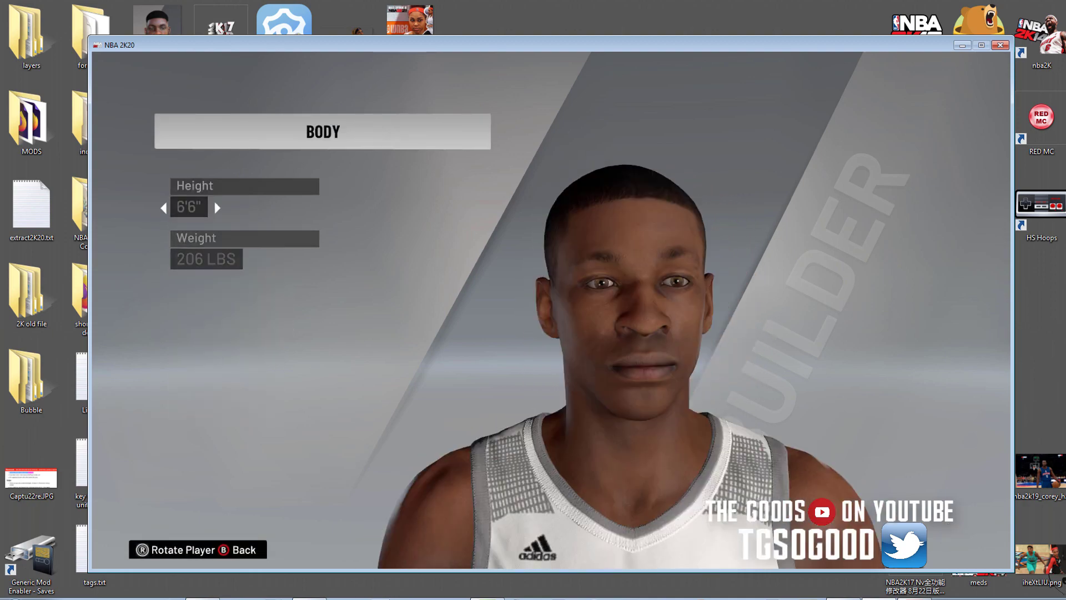
key("Escape")
key("Escape")
key("Down")
key("Return")
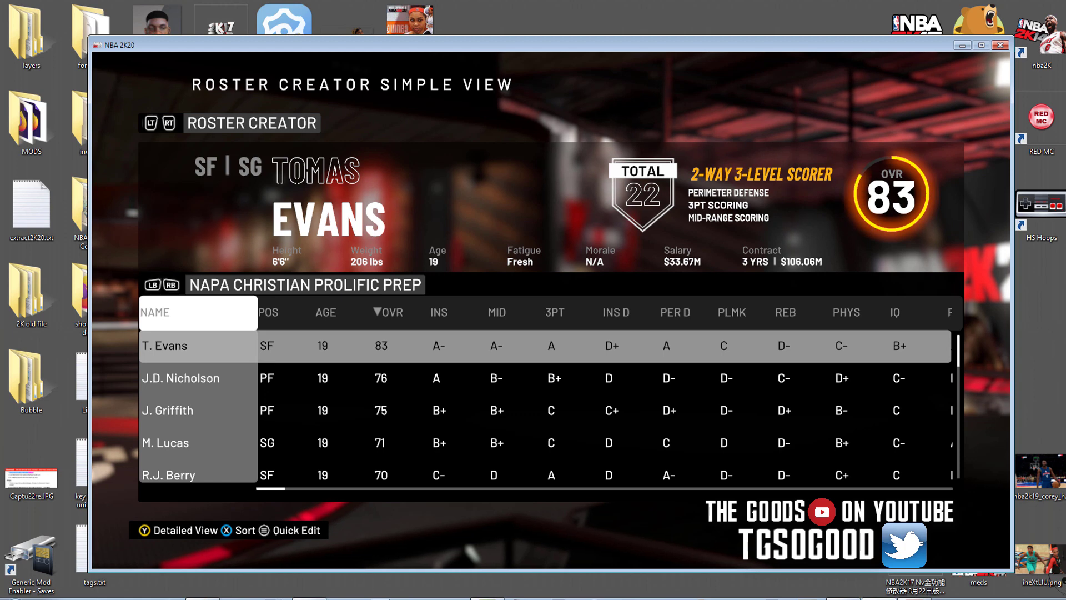
On Word of God Holy Rams, check O. Mills's height, weight and face, then leave
key("e")
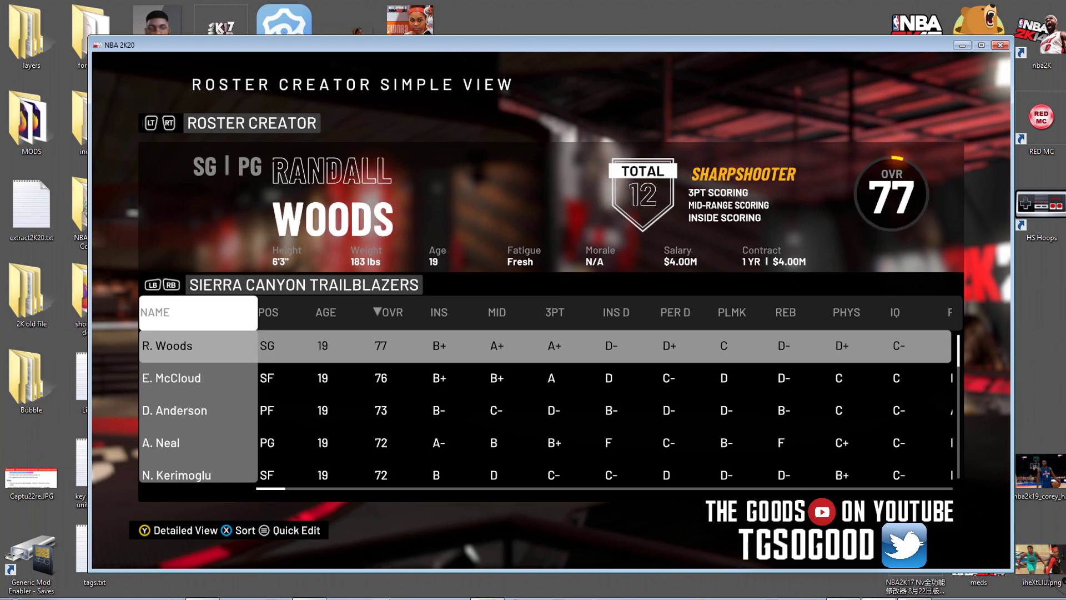
key("e")
key("Down")
key("Return")
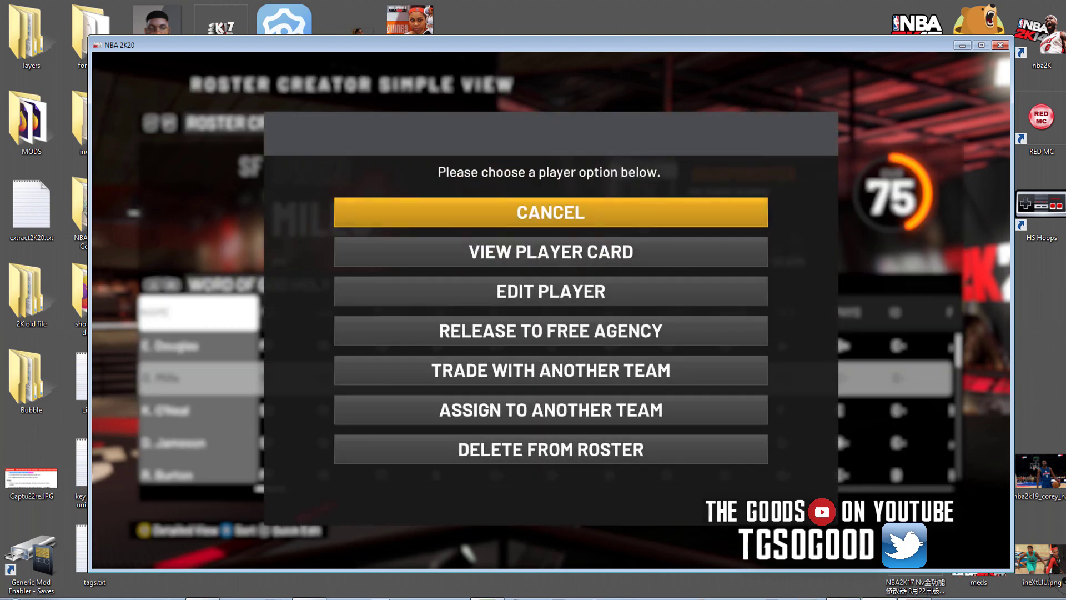
key("Down")
key("Down")
key("Return")
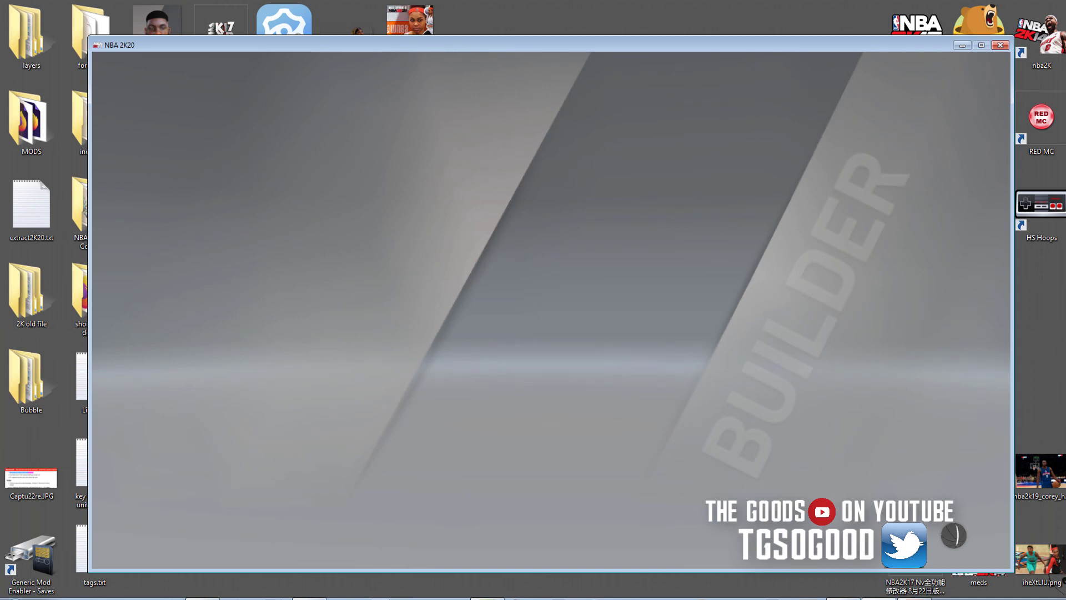
key("Down")
key("Return")
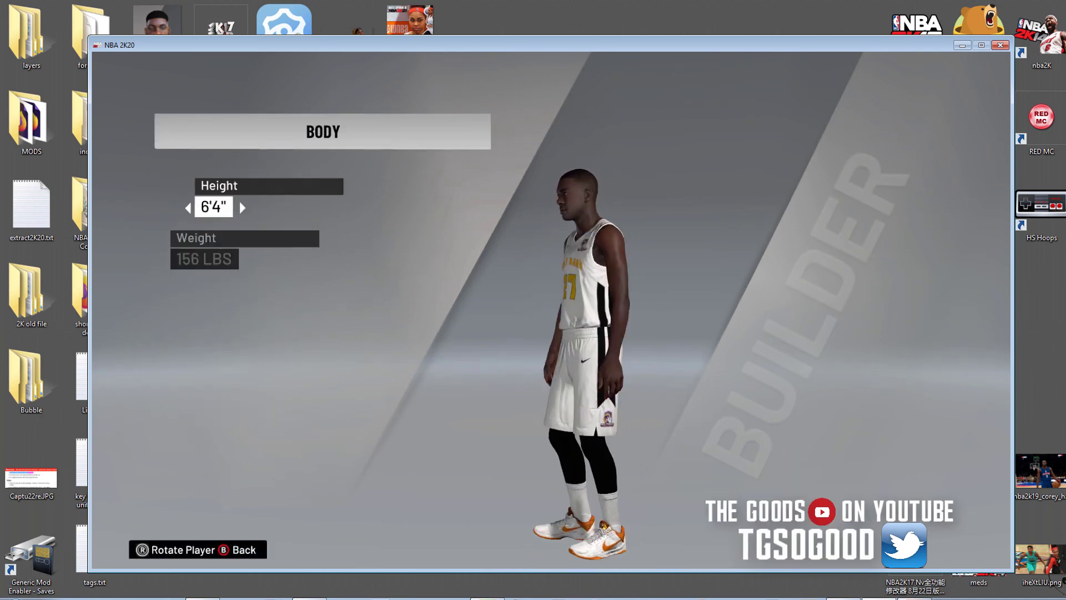
key("Escape")
key("Escape")
key("Return")
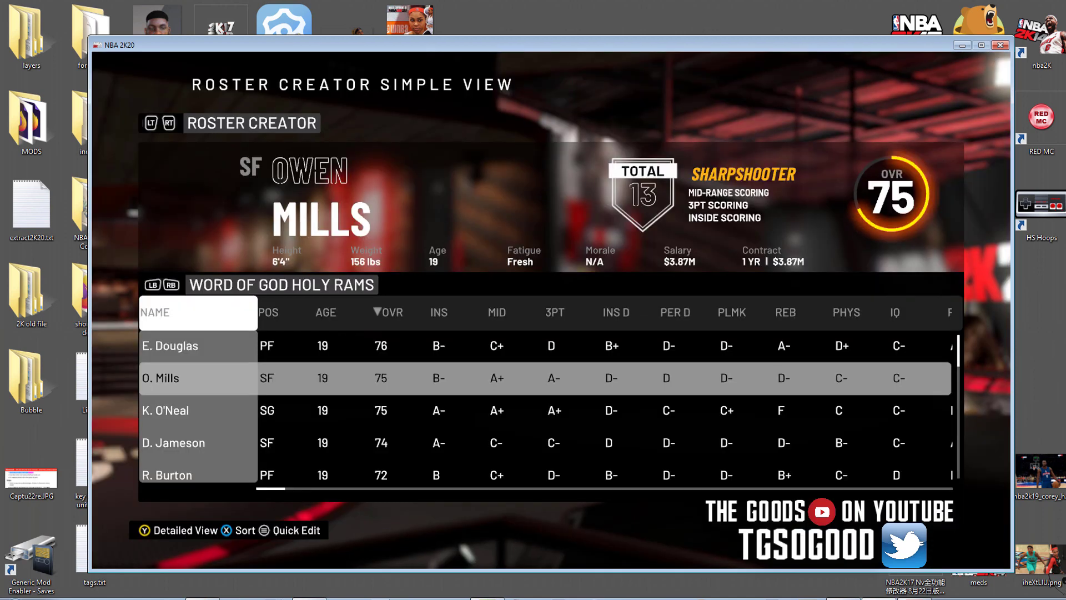
Cycle back through the teams to Montverde Academy and switch to the All Players list
key("e")
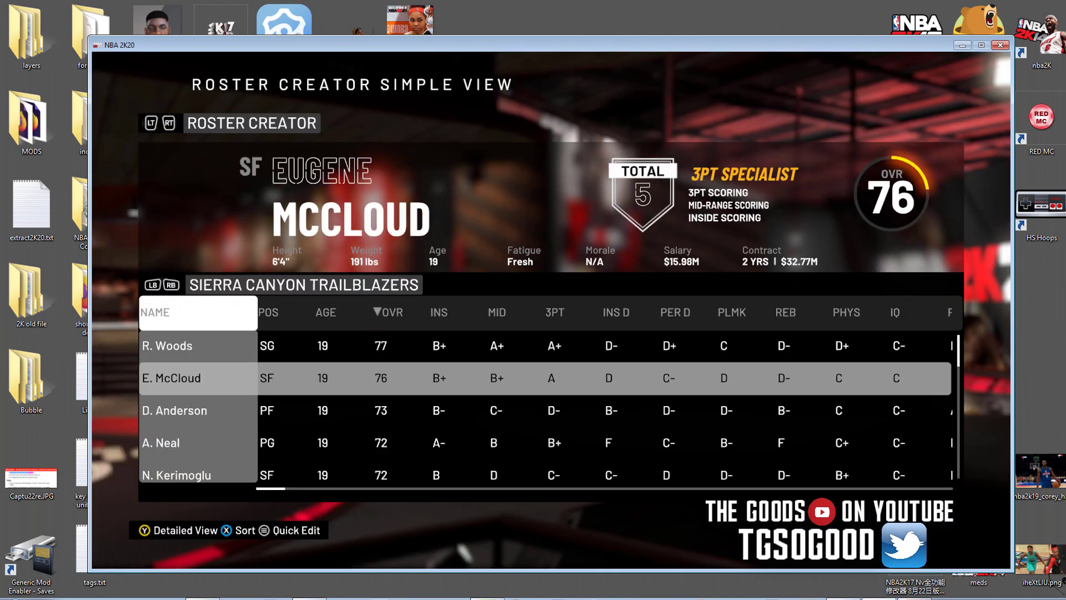
key("e")
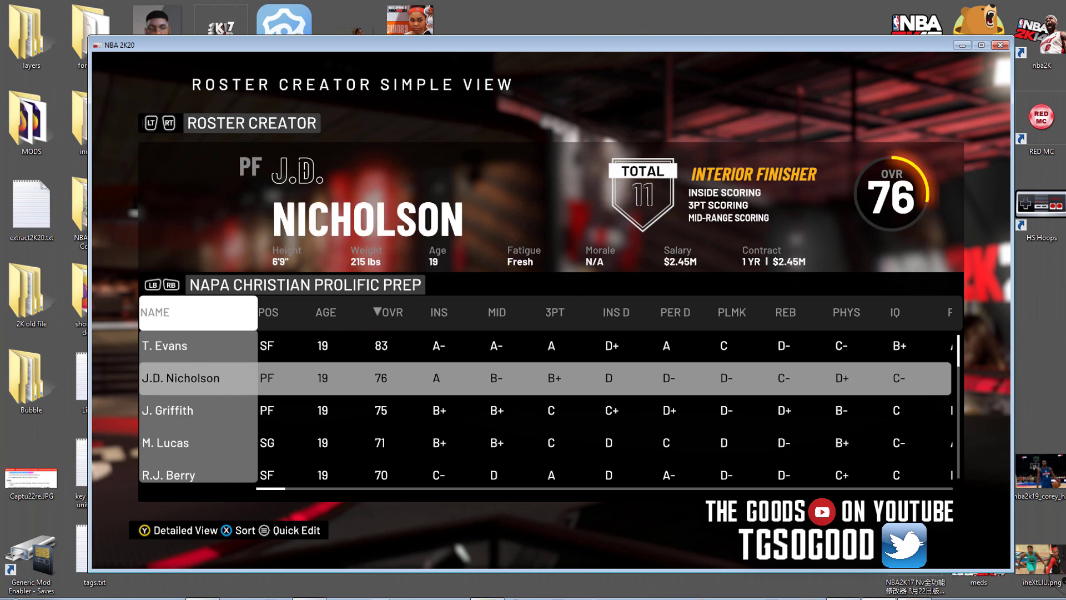
key("e")
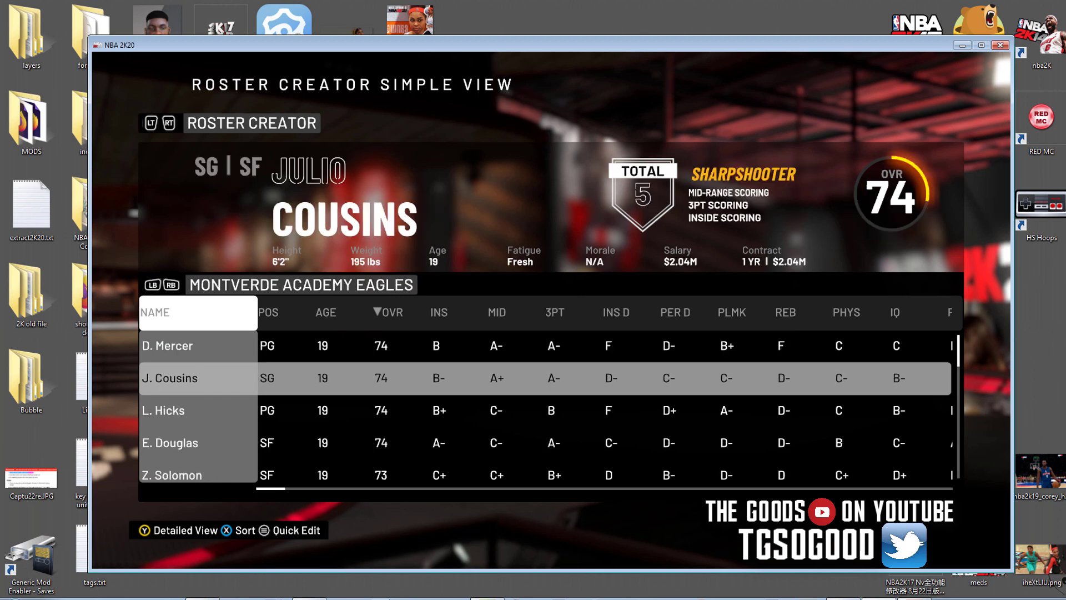
key("c")
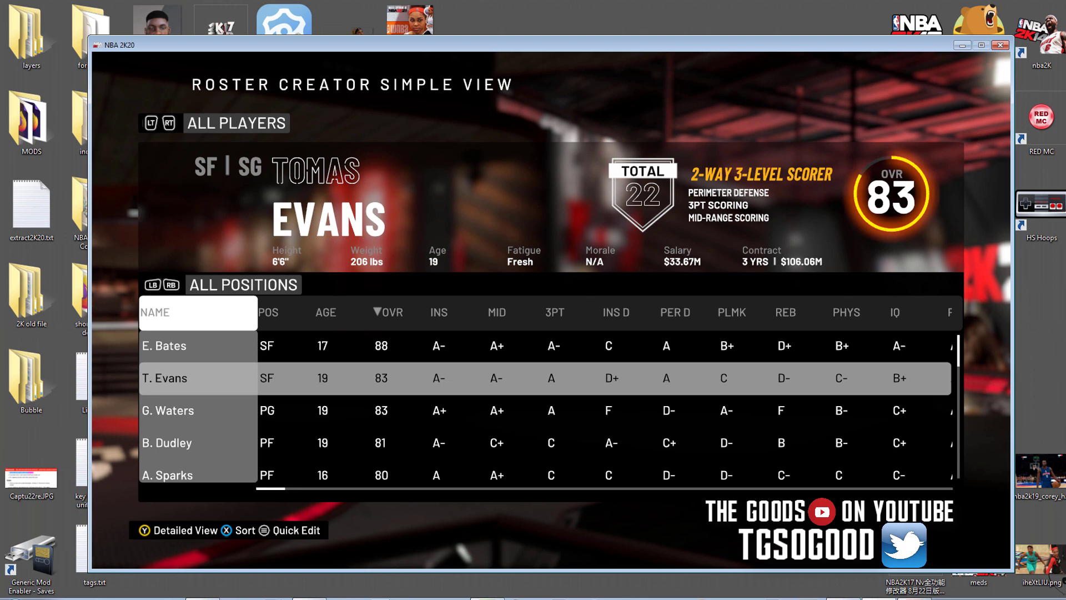
Toggle between Created Players and All Players several times, ending on All Players sorted by overall
key("c")
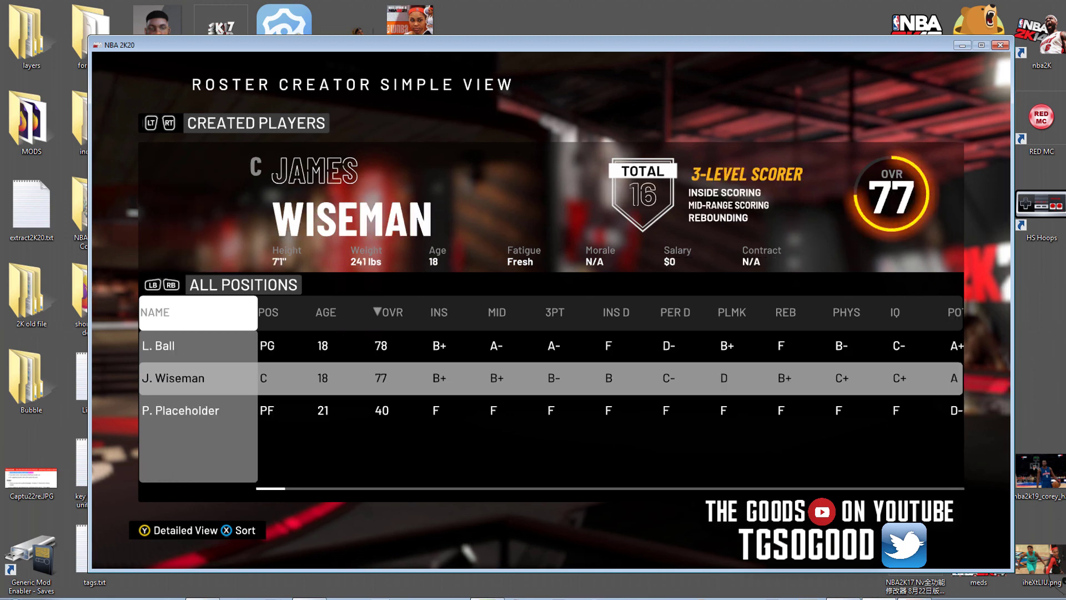
key("c")
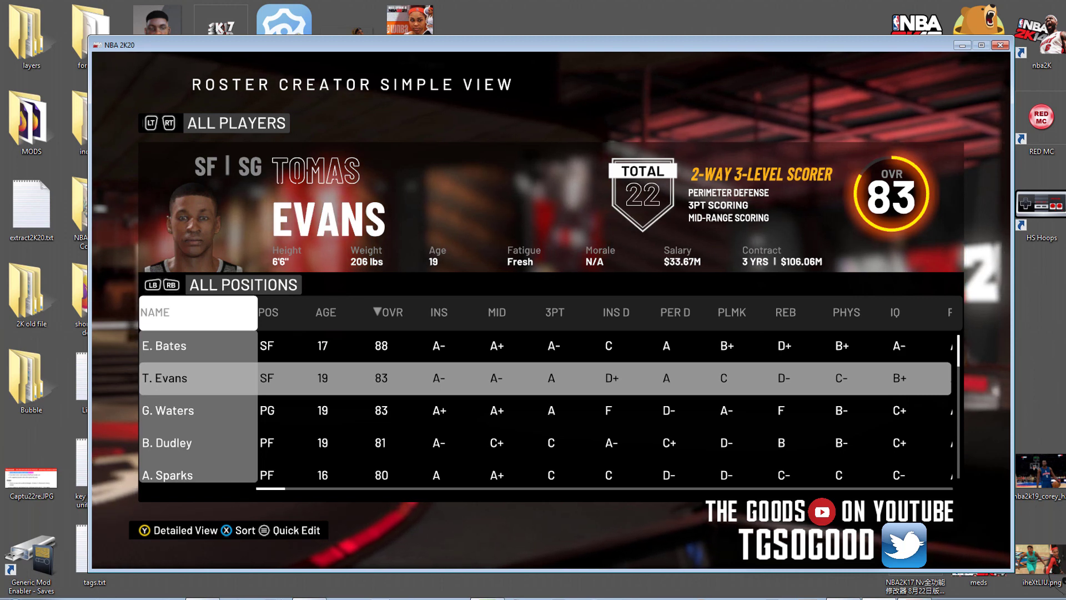
key("Page_Down")
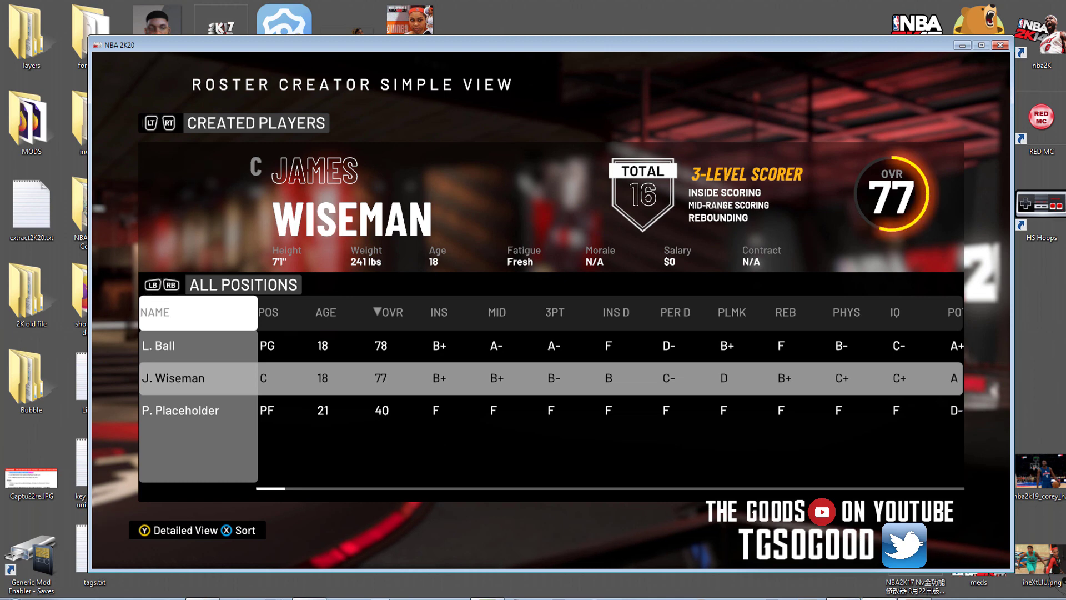
key("Page_Up")
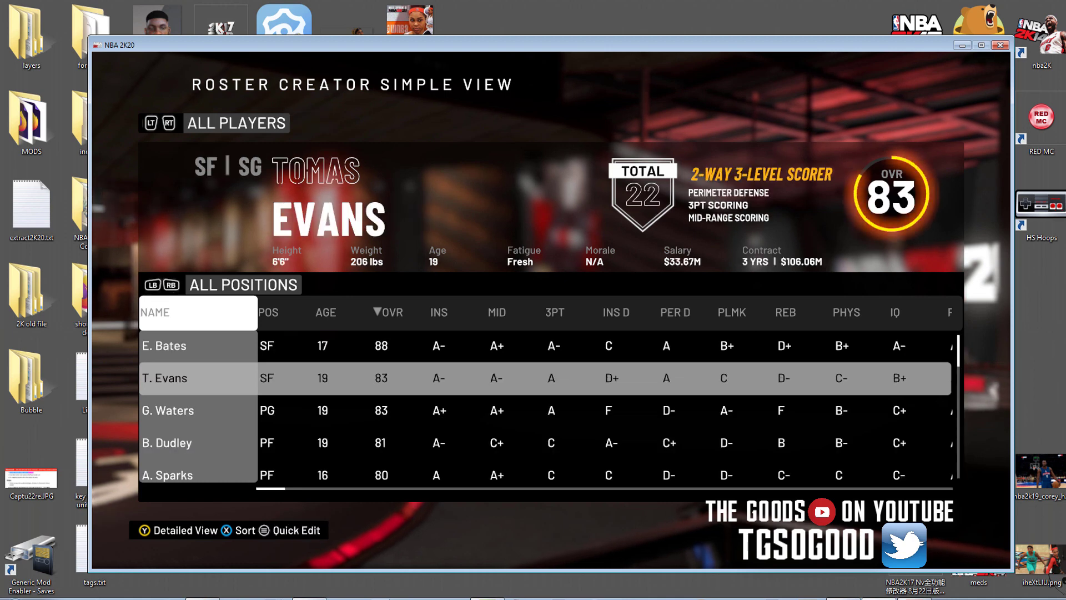
key("Page_Down")
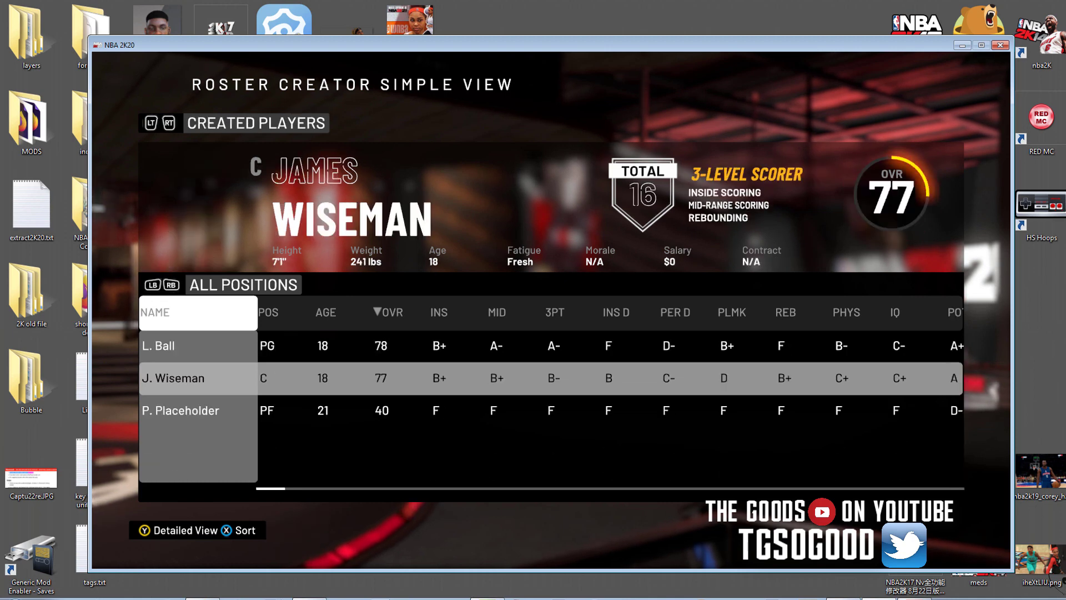
key("Page_Up")
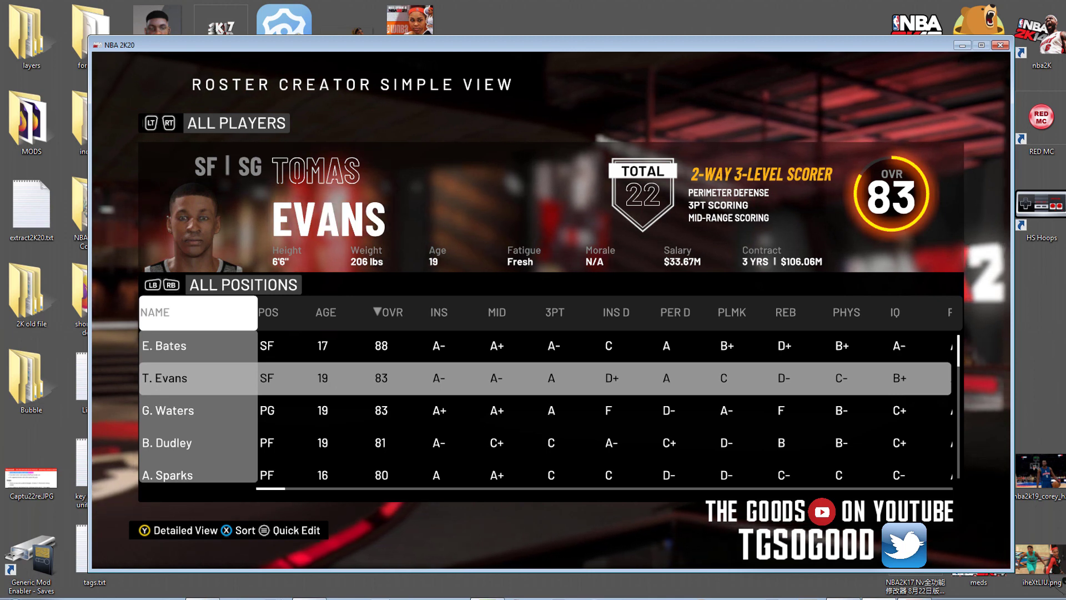
key("Page_Up")
key("Page_Up")
key("Page_Down")
key("Page_Down")
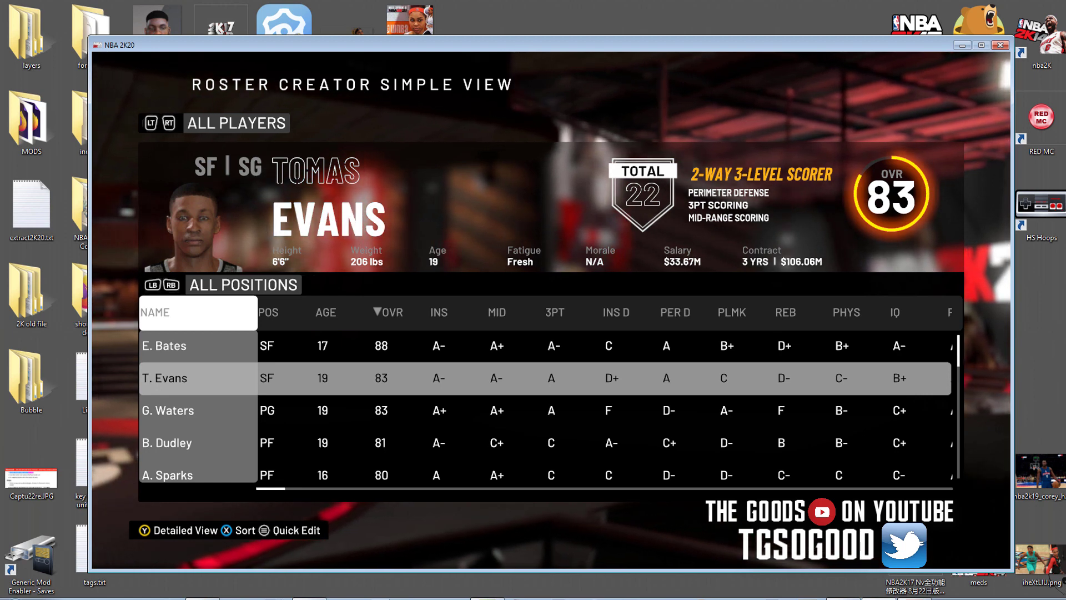
Show the Sunrise Christian Academy roster and launch NBA2K Tools from the desktop
key("e")
key("e")
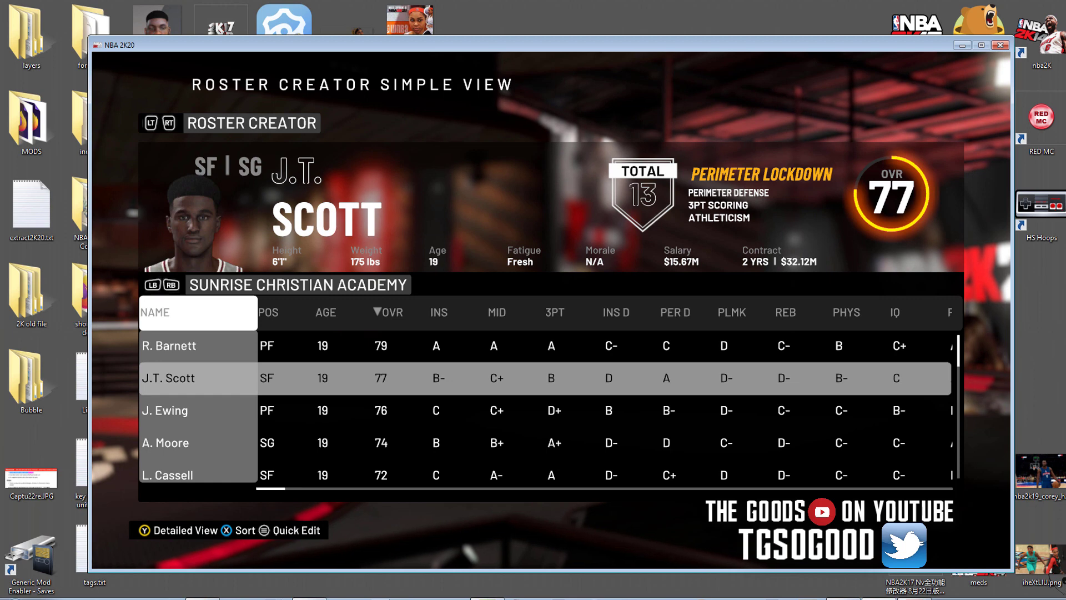
left_click(272, 26)
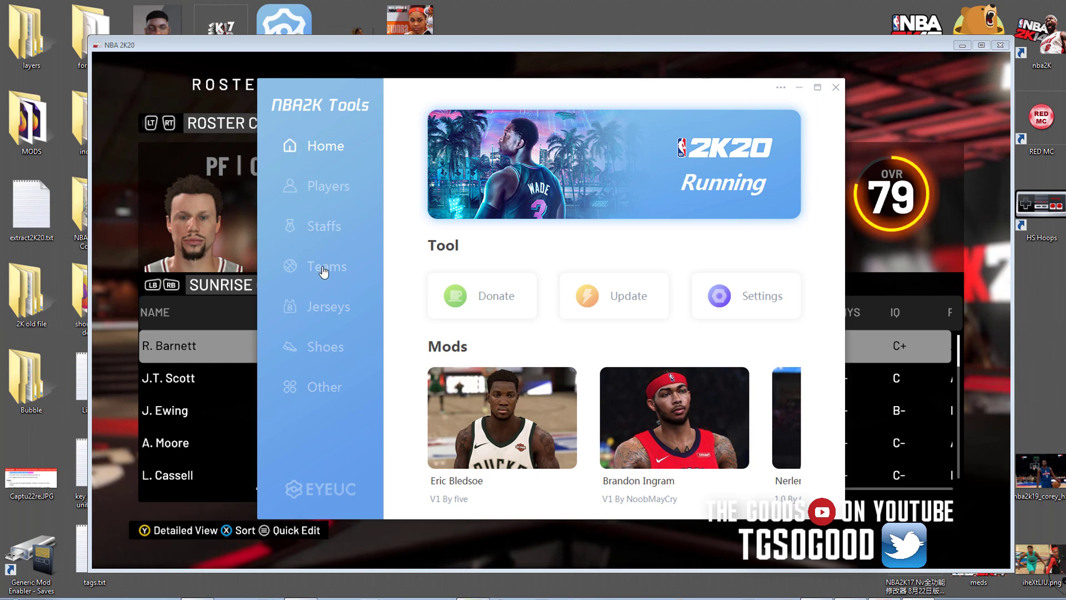
Browse the Jerseys list in NBA2K Tools, then close the tool
left_click(334, 306)
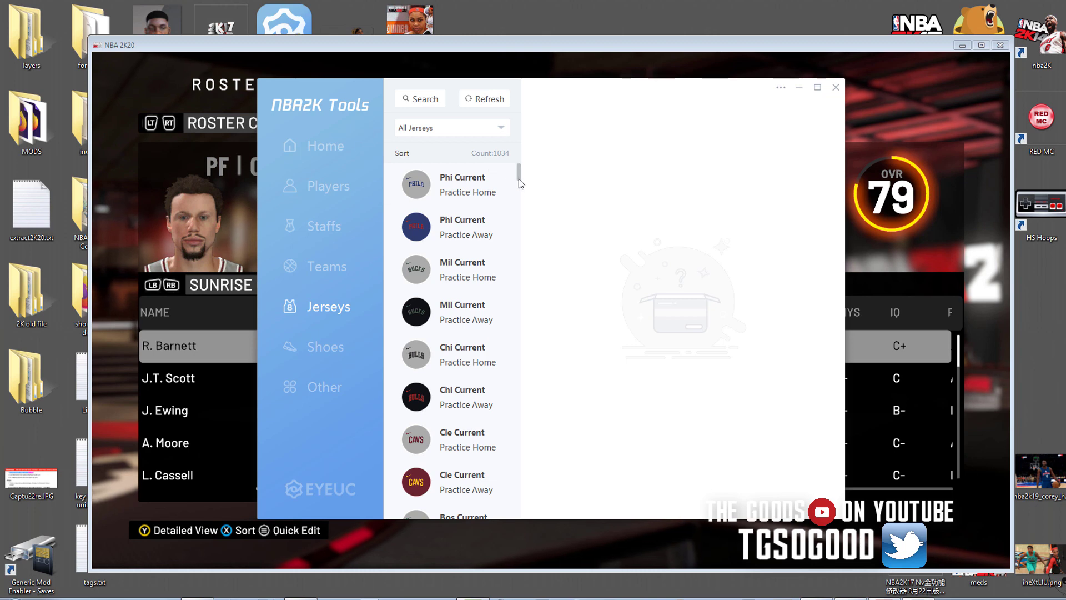
mouse_move(521, 182)
left_mouse_down()
mouse_move(519, 208)
mouse_move(517, 183)
left_mouse_up()
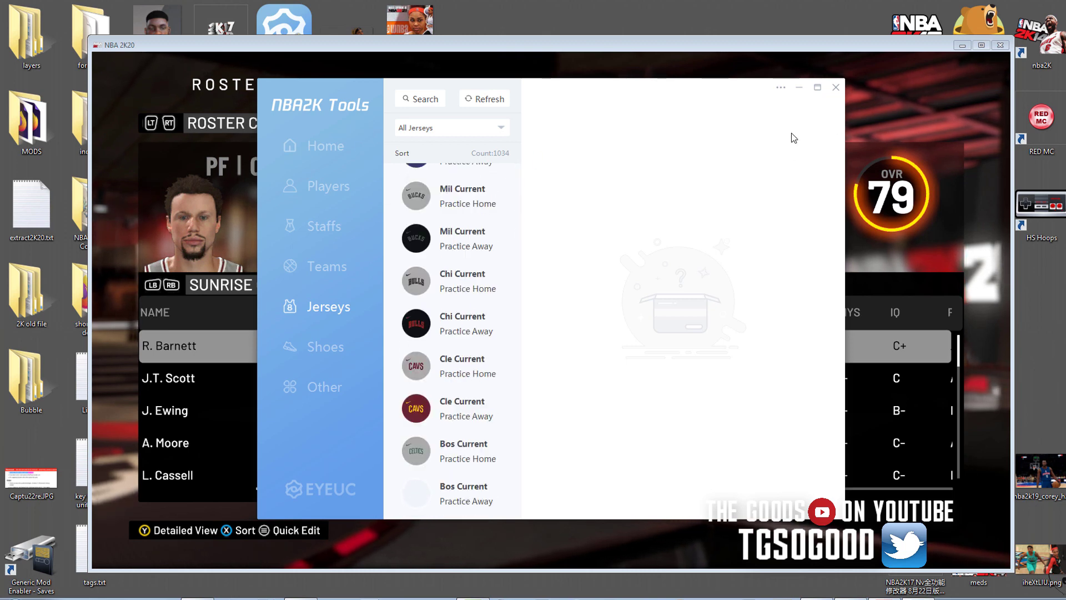
left_click(492, 4)
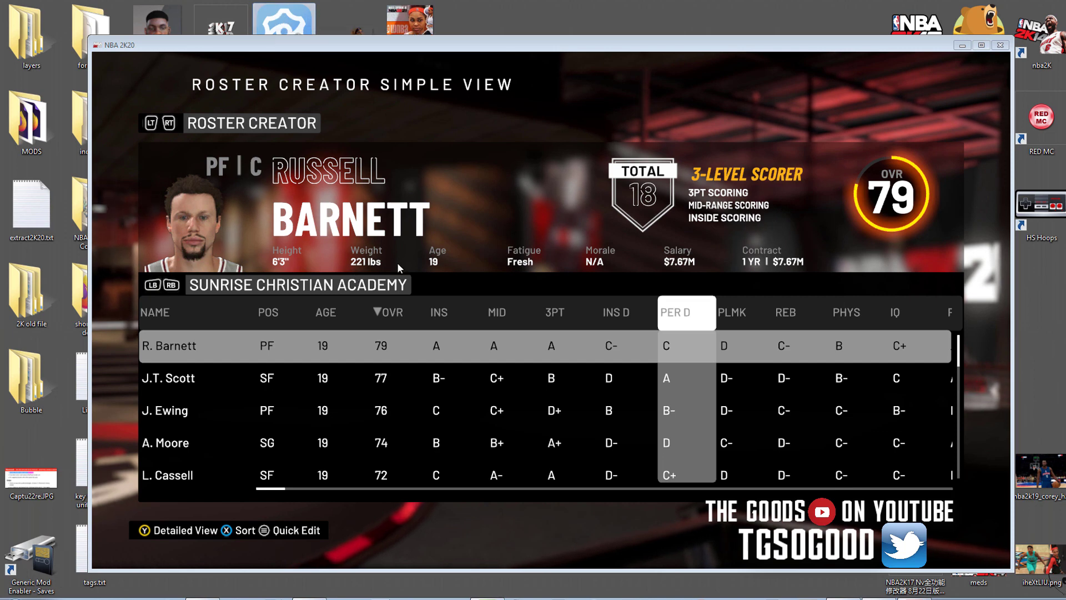
Bring up Task Manager over the game and scroll its Processes list to NBA2K20.exe
right_click(289, 28)
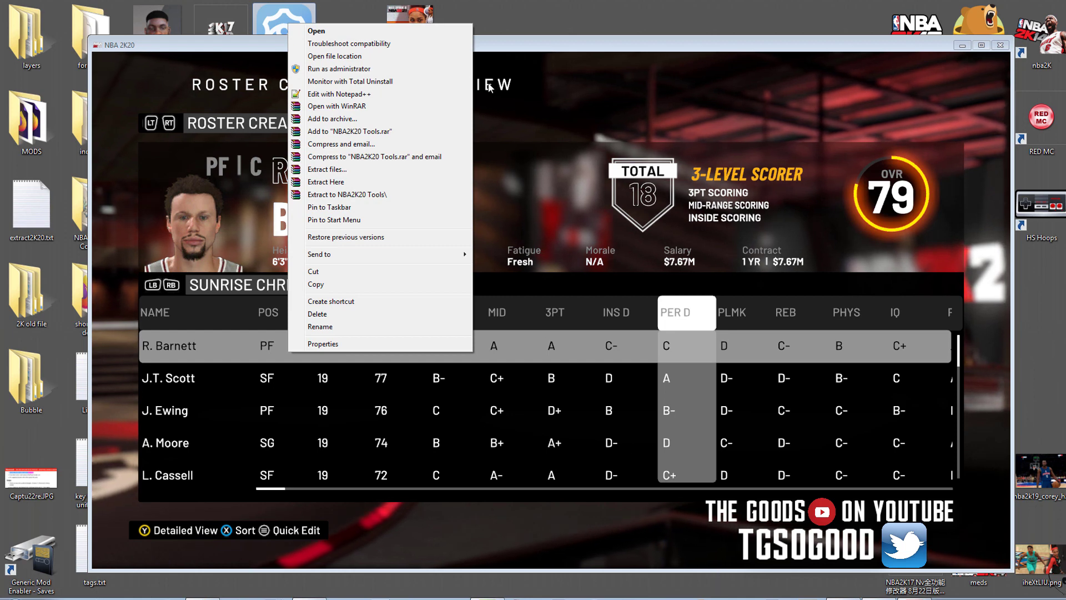
left_click(314, 32)
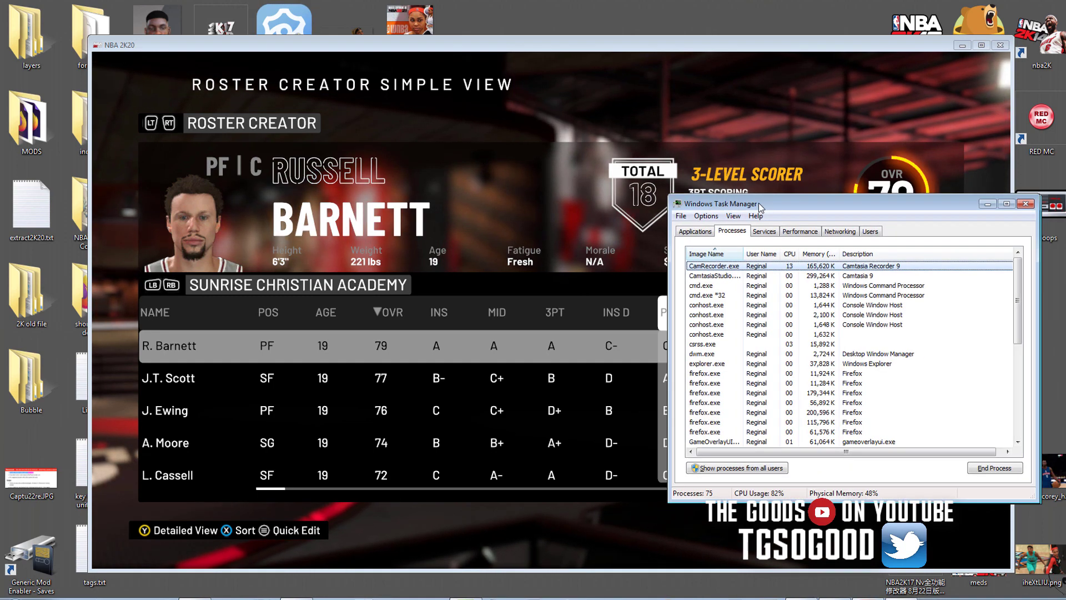
left_click_drag(800, 205, 298, 208)
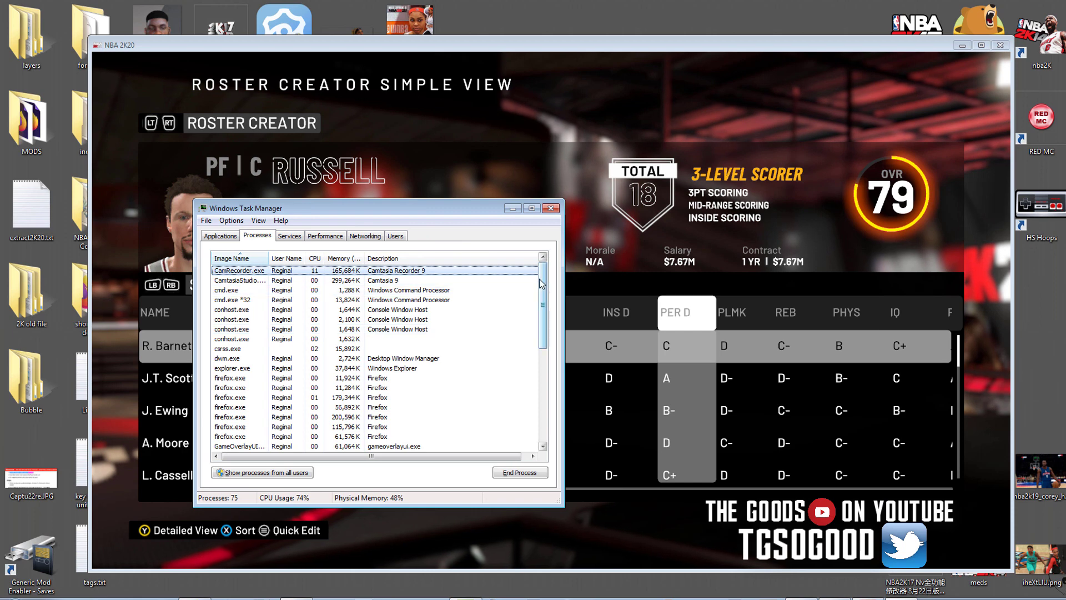
left_click_drag(543, 276, 549, 345)
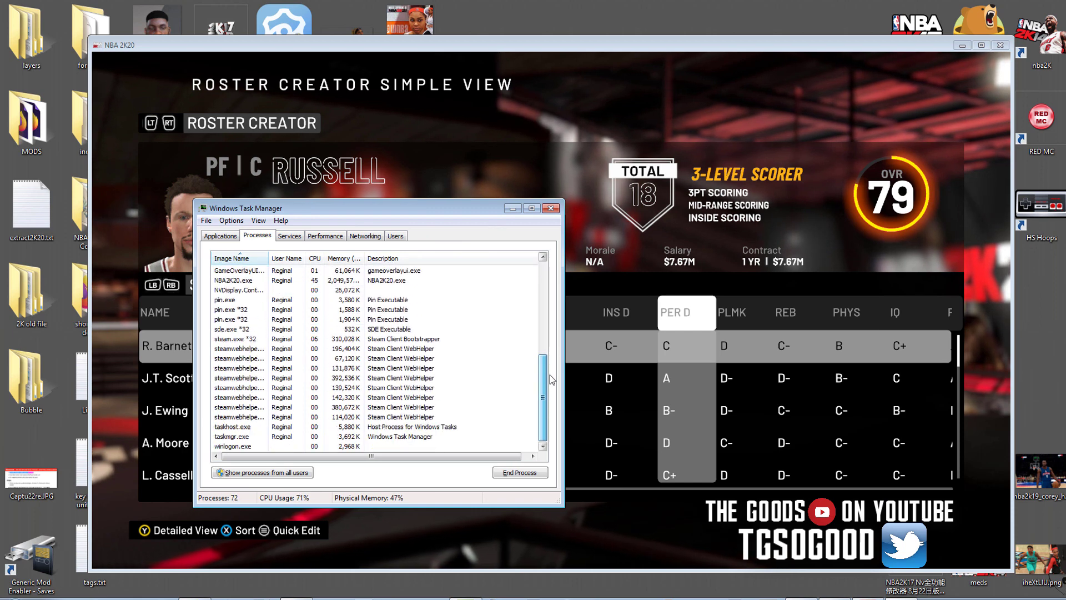
left_click_drag(551, 365, 555, 224)
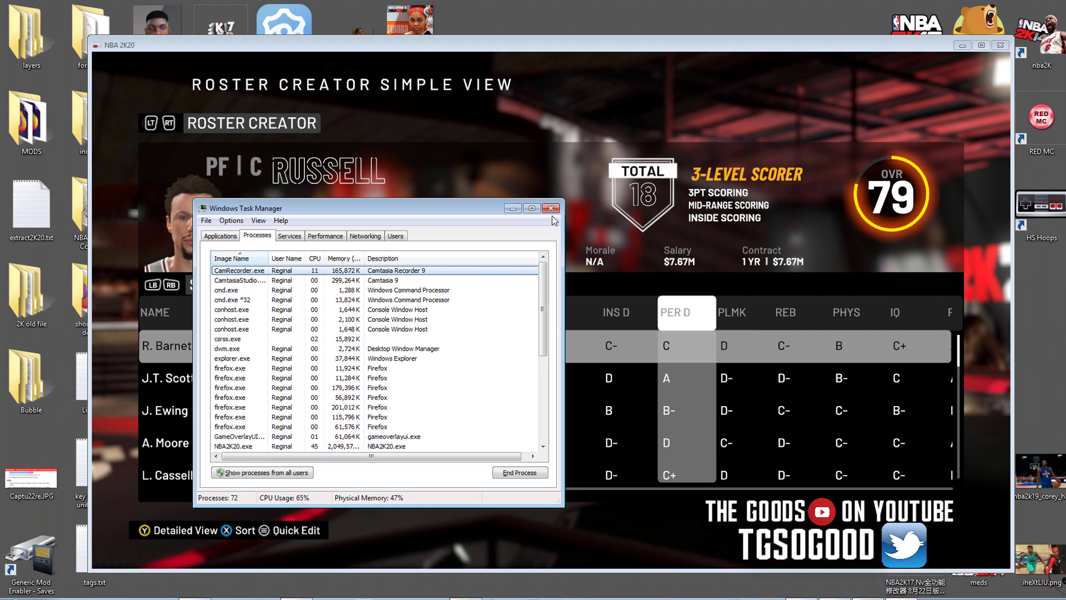
Close Task Manager and relaunch NBA2K Tools from its desktop icon
left_click(550, 208)
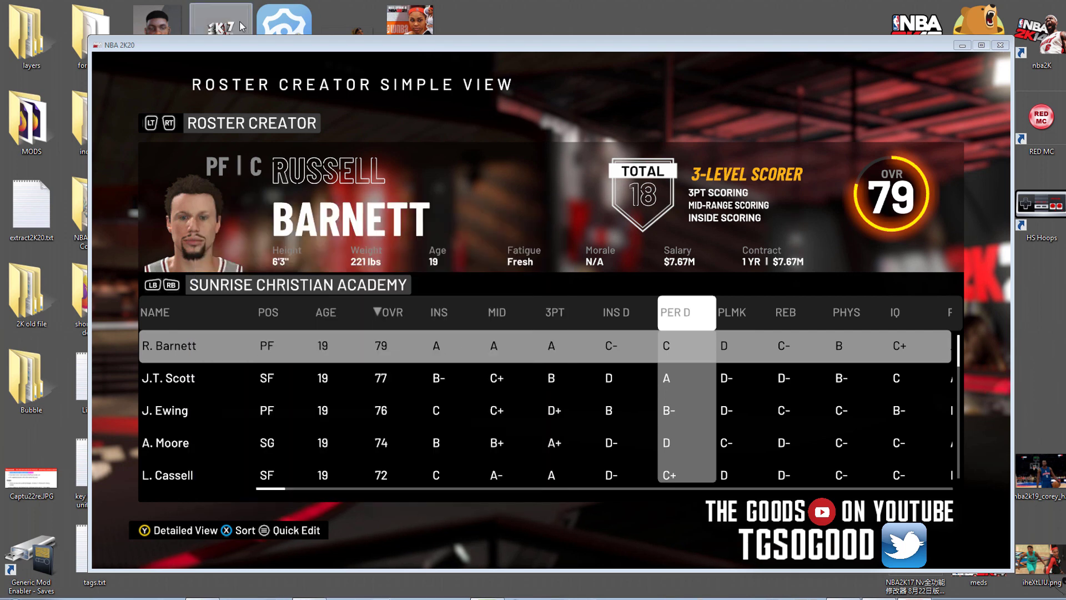
double_click(278, 19)
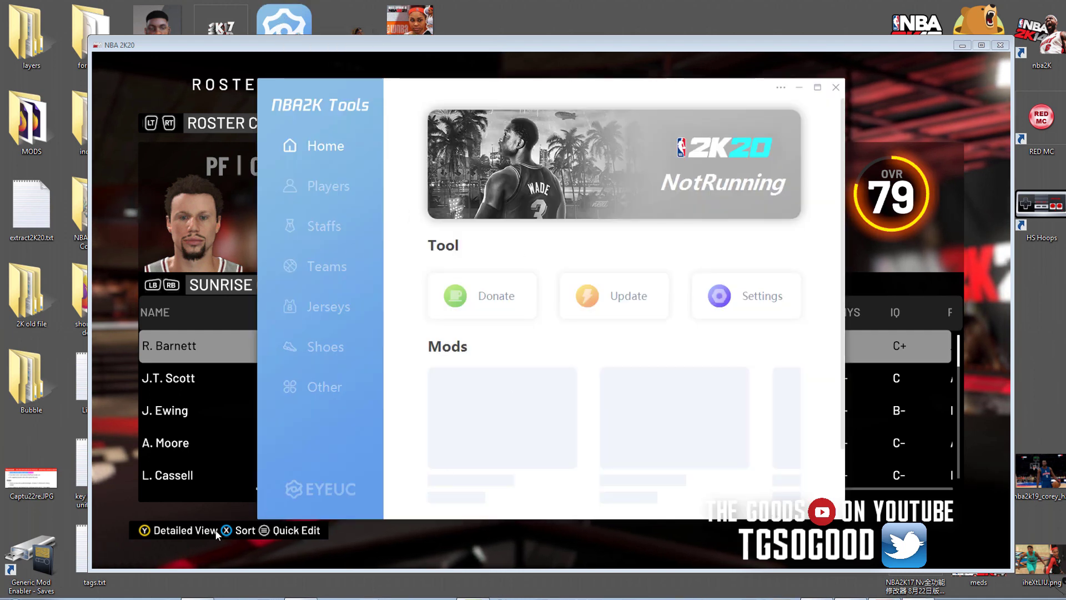
Go to the Teams list, scroll down and select the 60's All-Stars team
left_click(338, 308)
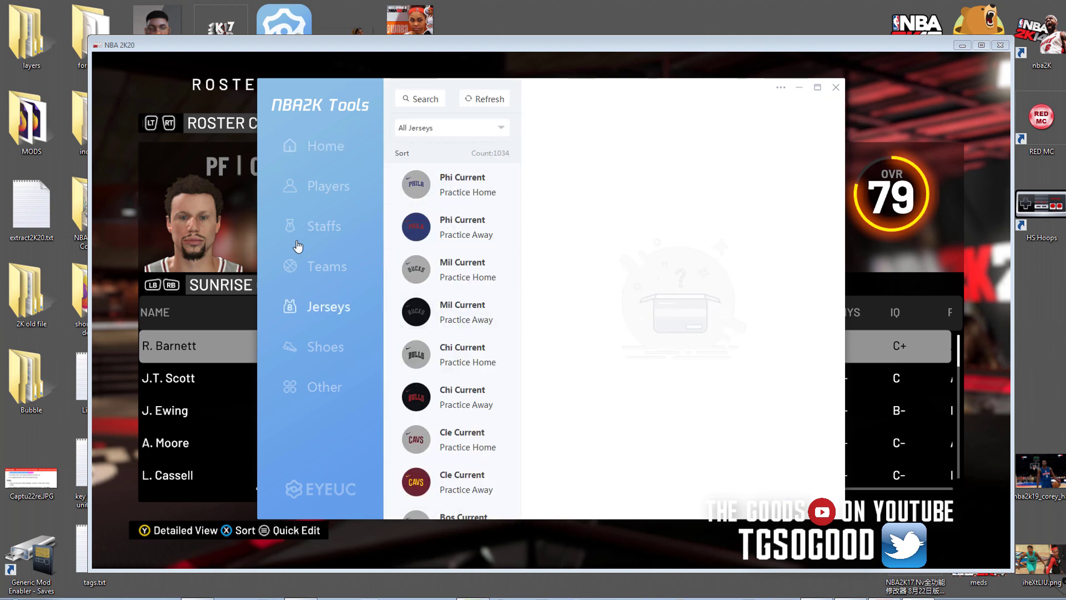
left_click(311, 267)
left_click(312, 228)
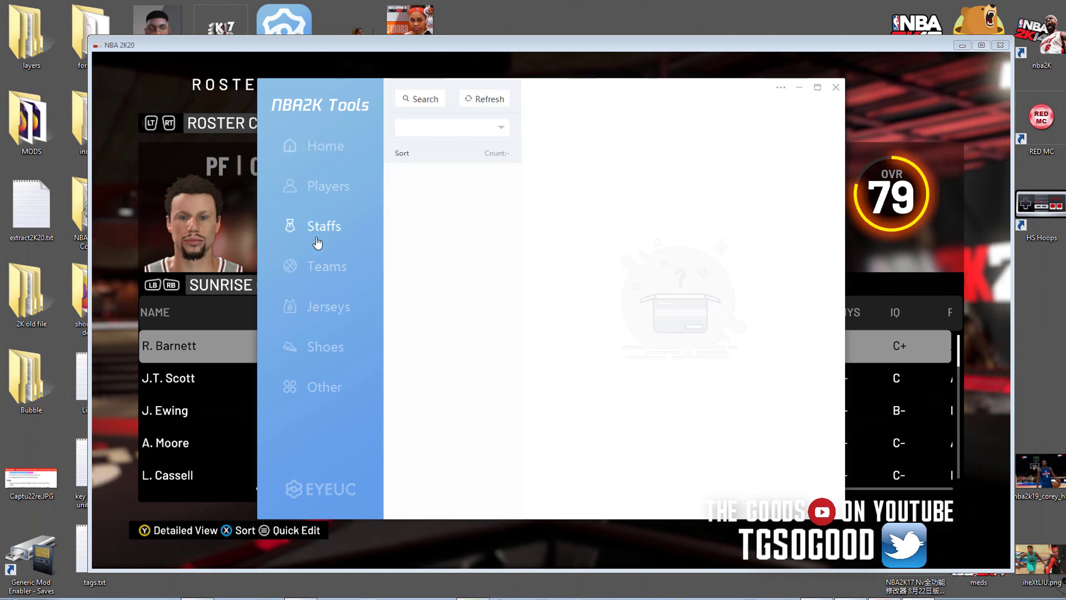
left_click(326, 267)
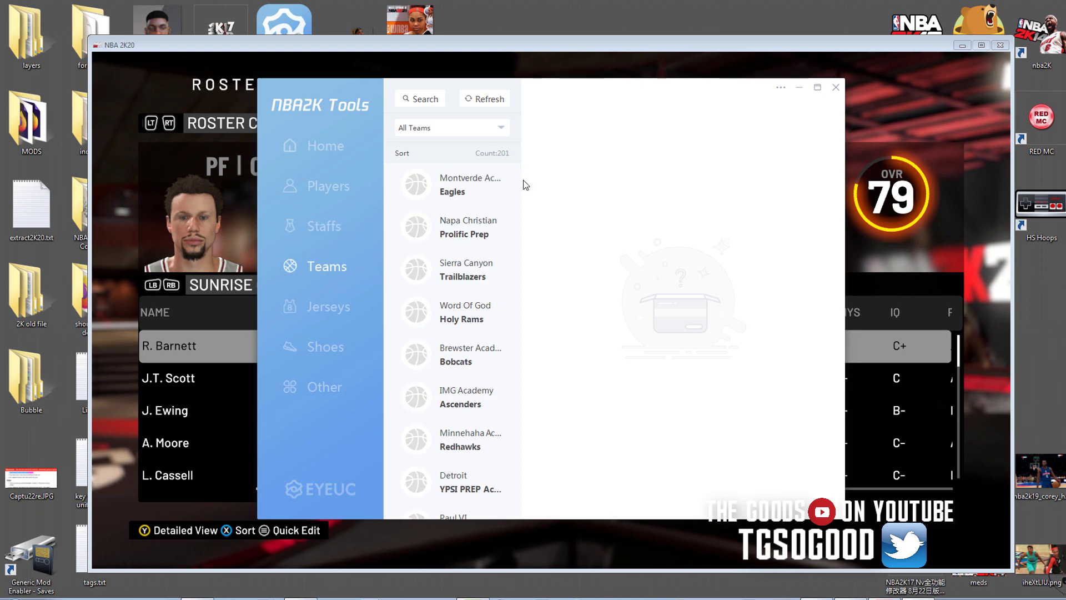
scroll(520, 227, "down", 5)
scroll(515, 311, "down", 10)
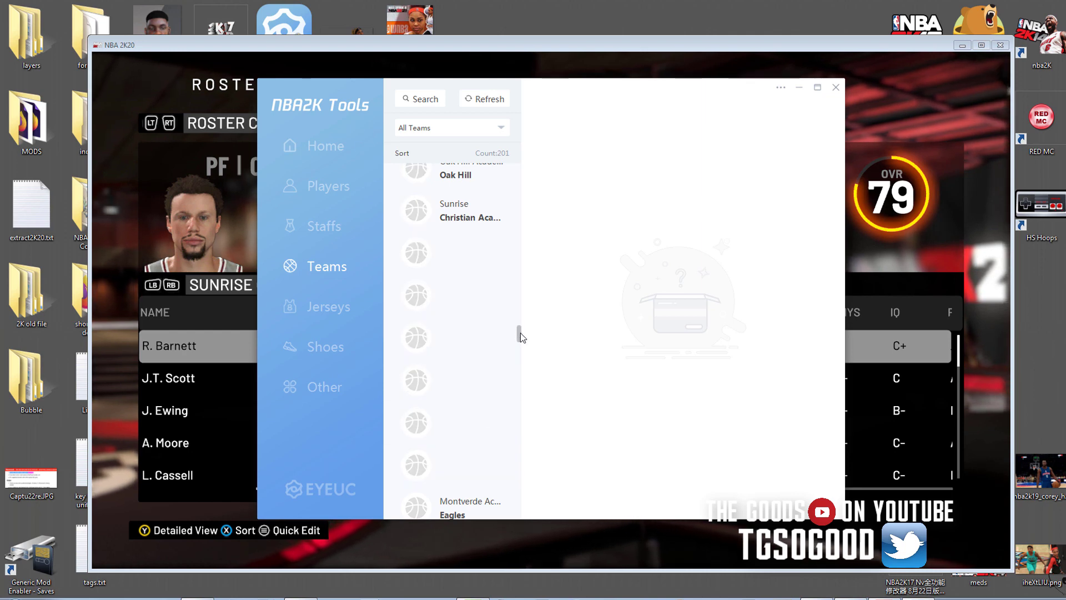
scroll(521, 336, "down", 1)
left_click_drag(520, 339, 509, 495)
left_click(474, 313)
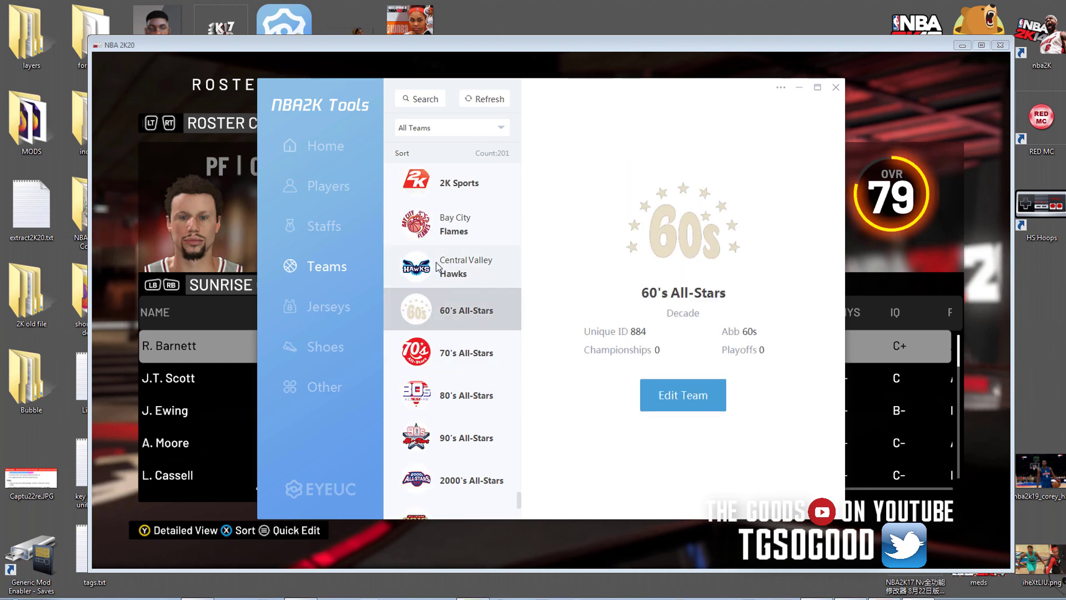
Open the 60's All-Stars team editor and set its team type to Historic
double_click(463, 316)
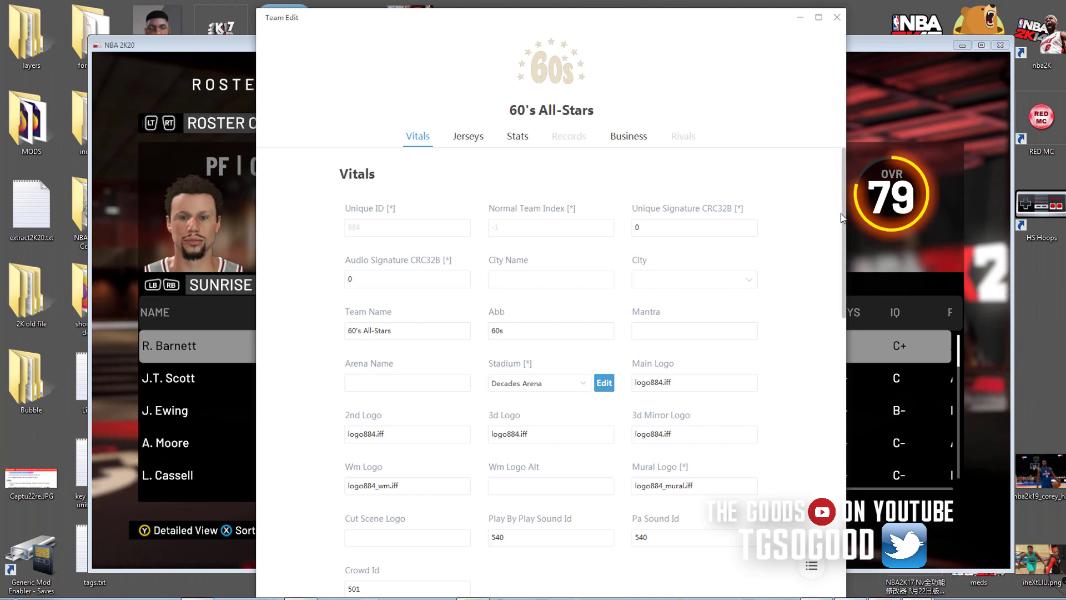
scroll(832, 250, "down", 4)
scroll(833, 369, "down", 1)
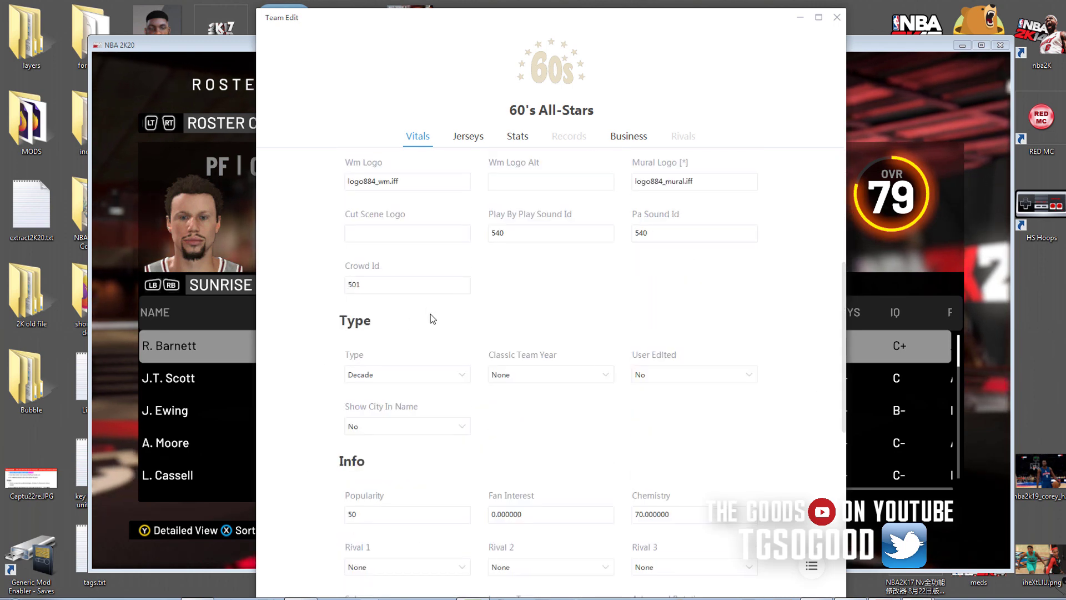
left_click(398, 380)
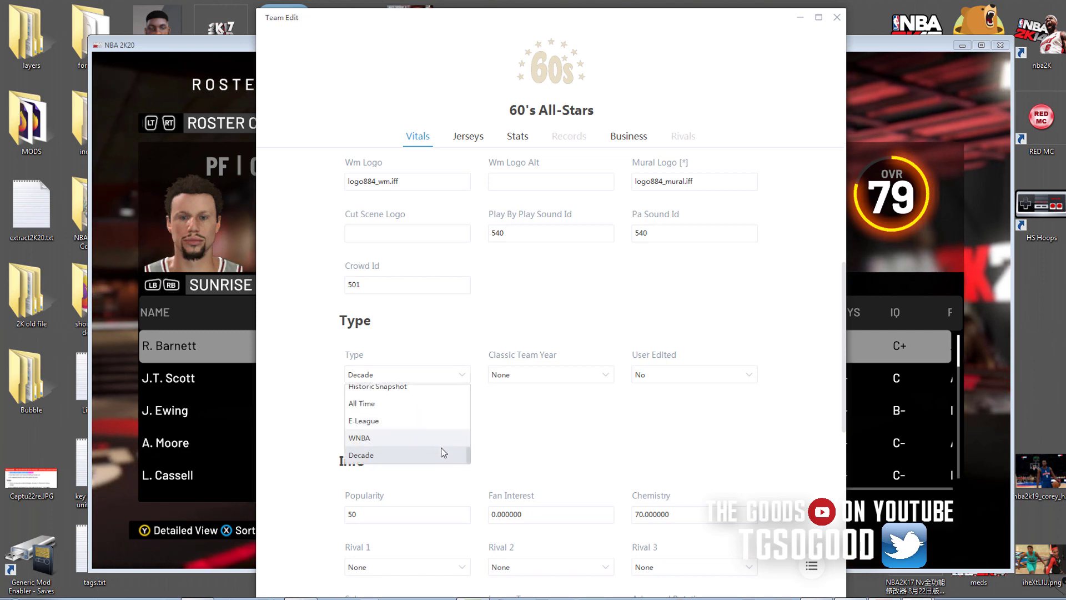
left_click_drag(469, 454, 475, 397)
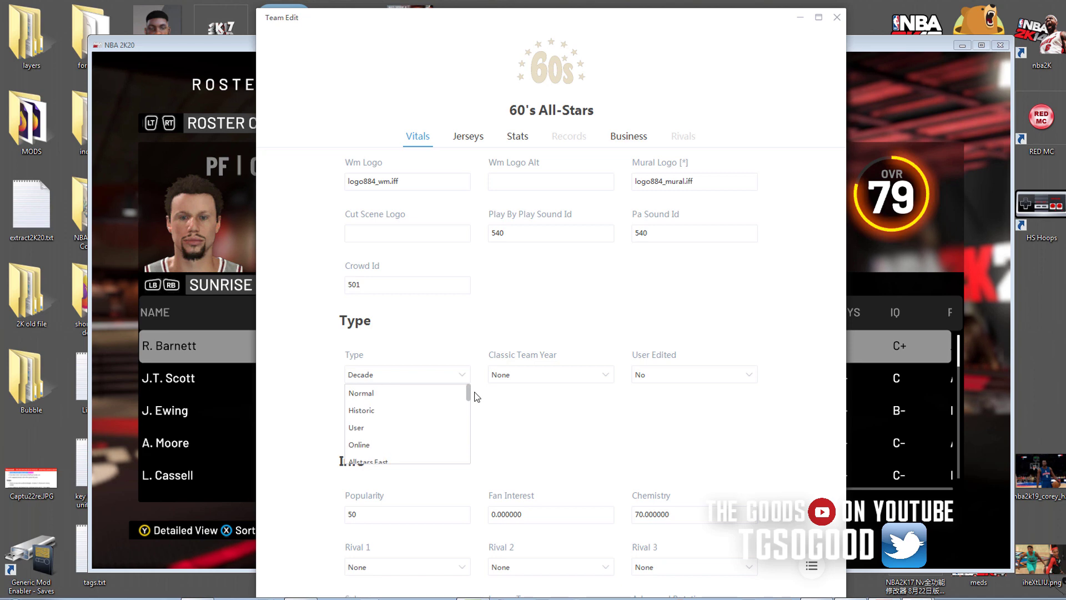
left_click(424, 411)
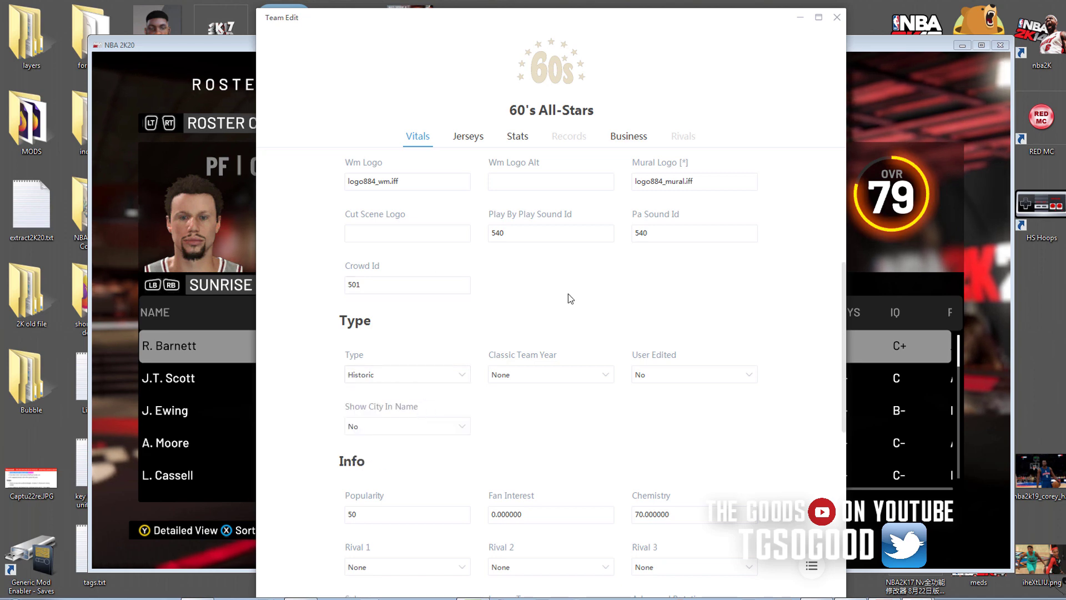
Glance at the jersey settings, return to Vitals, and close the team editor
left_click(476, 141)
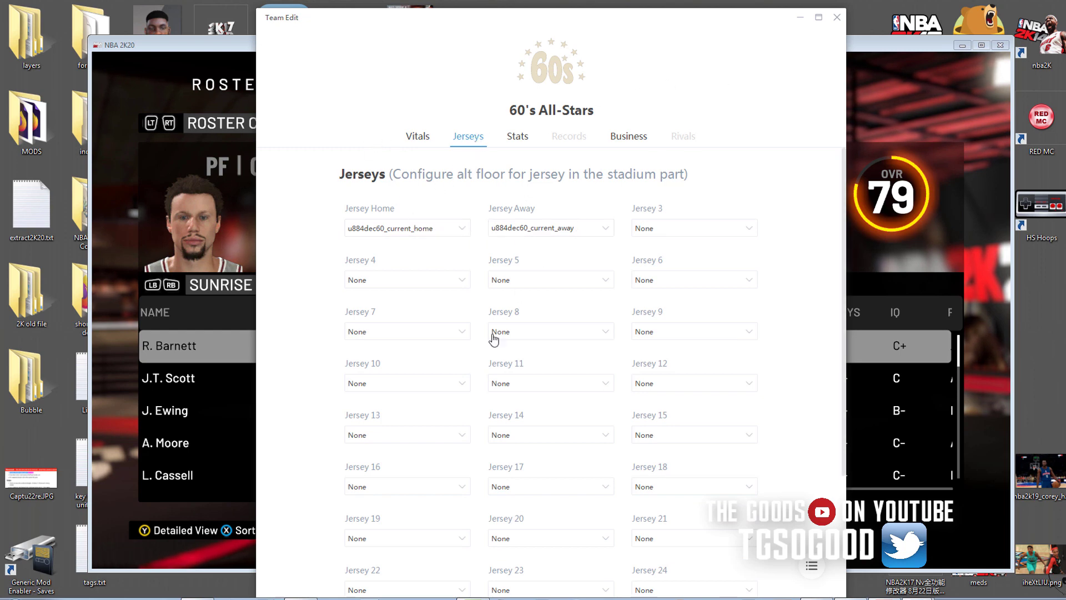
left_click(420, 137)
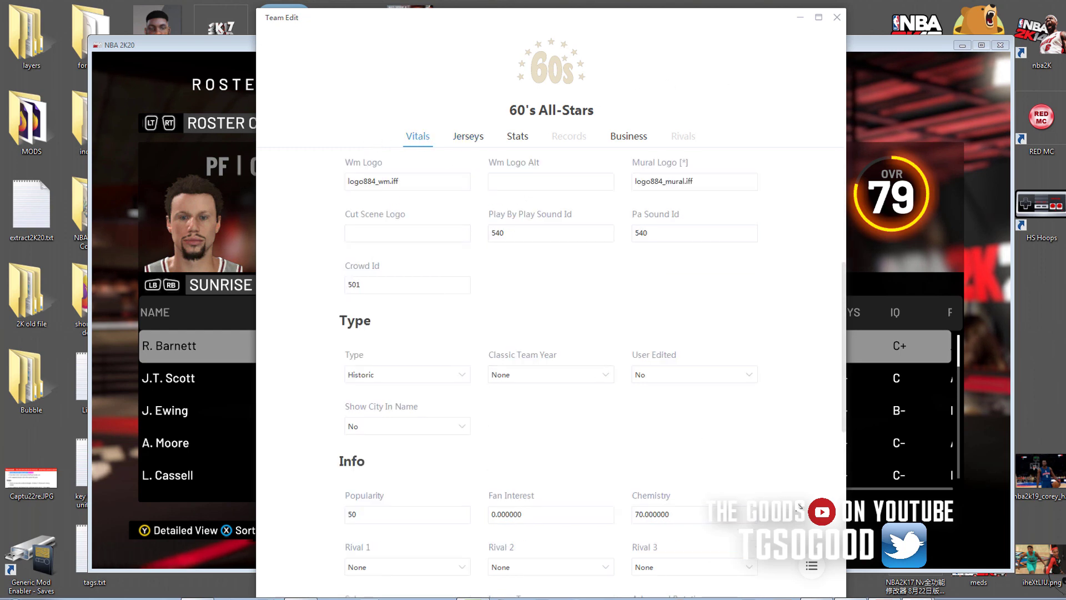
left_click_drag(843, 421, 861, 310)
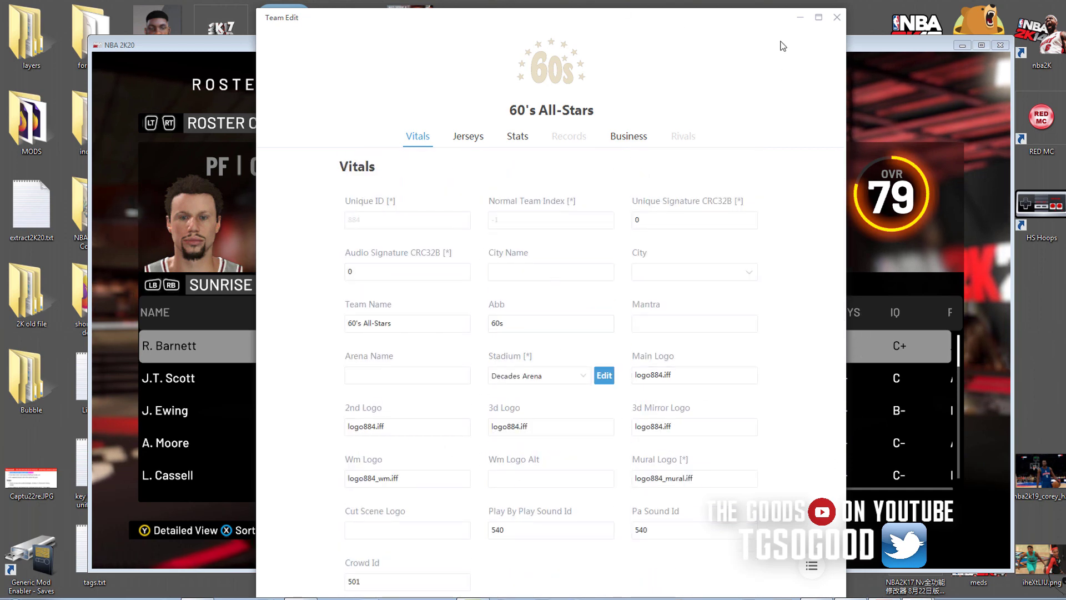
left_click(836, 17)
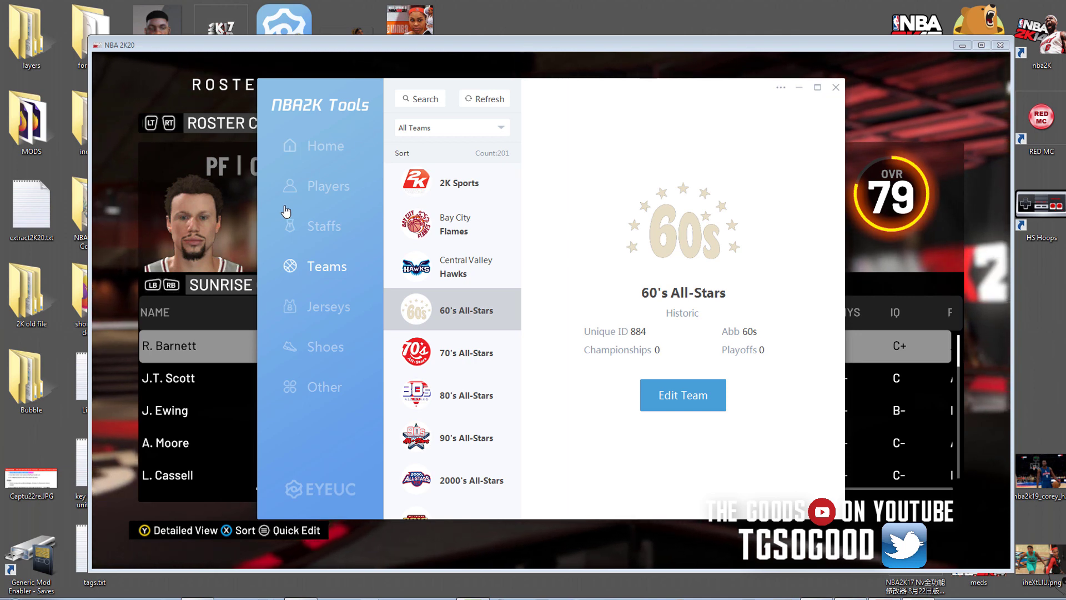
Open the 70's All-Stars team (Unique ID 885, Abb 70s) in the Team Edit window
double_click(449, 354)
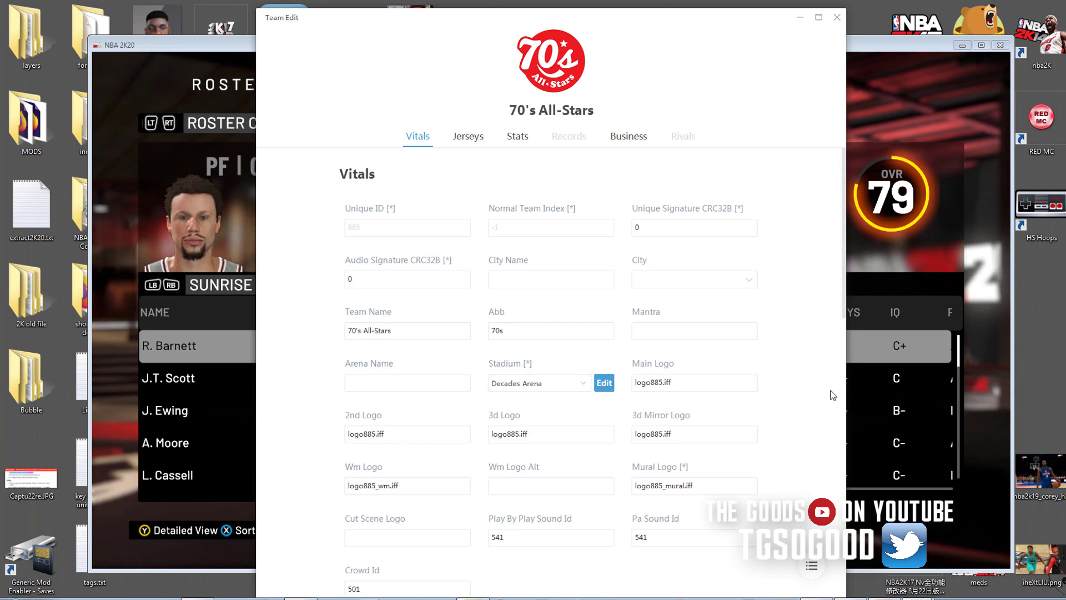
Change the 70's All-Stars team type from Decade to Historic and close its editor
scroll(843, 340, "down", 1)
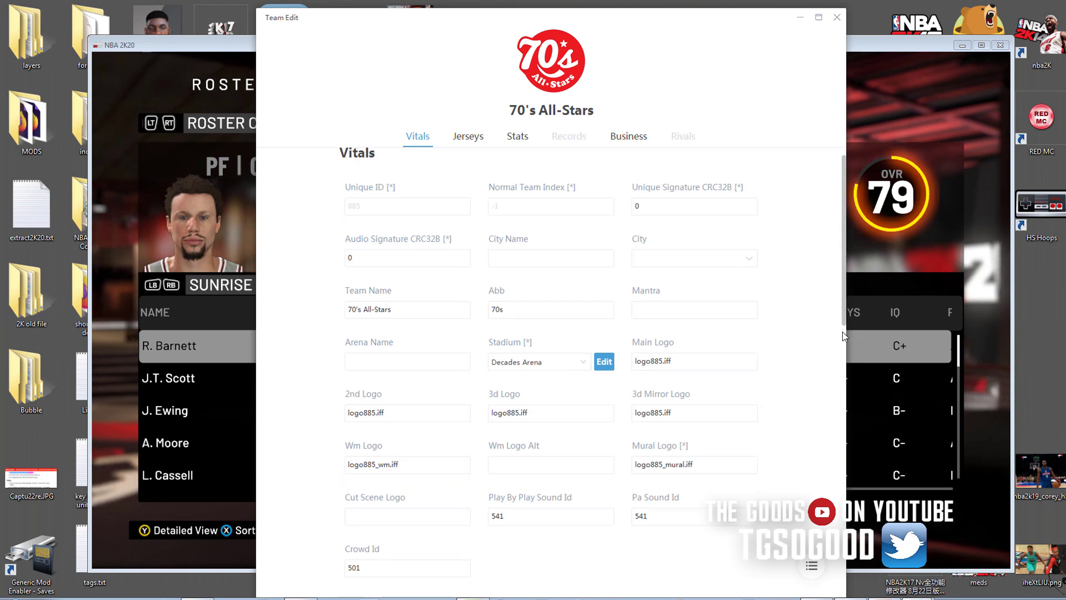
scroll(841, 336, "down", 5)
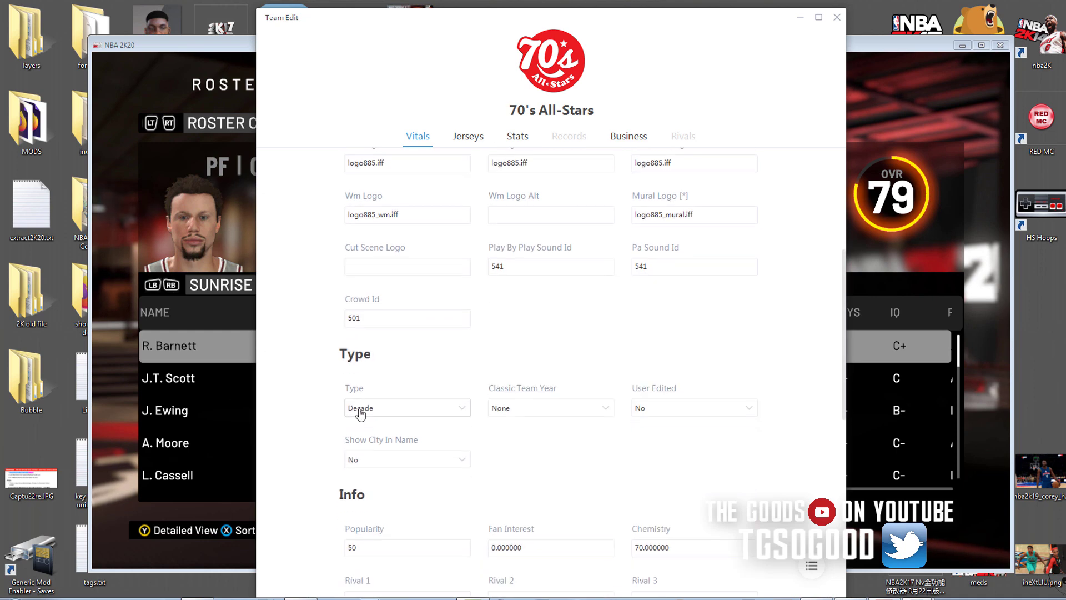
left_click(360, 411)
left_click_drag(470, 487, 470, 415)
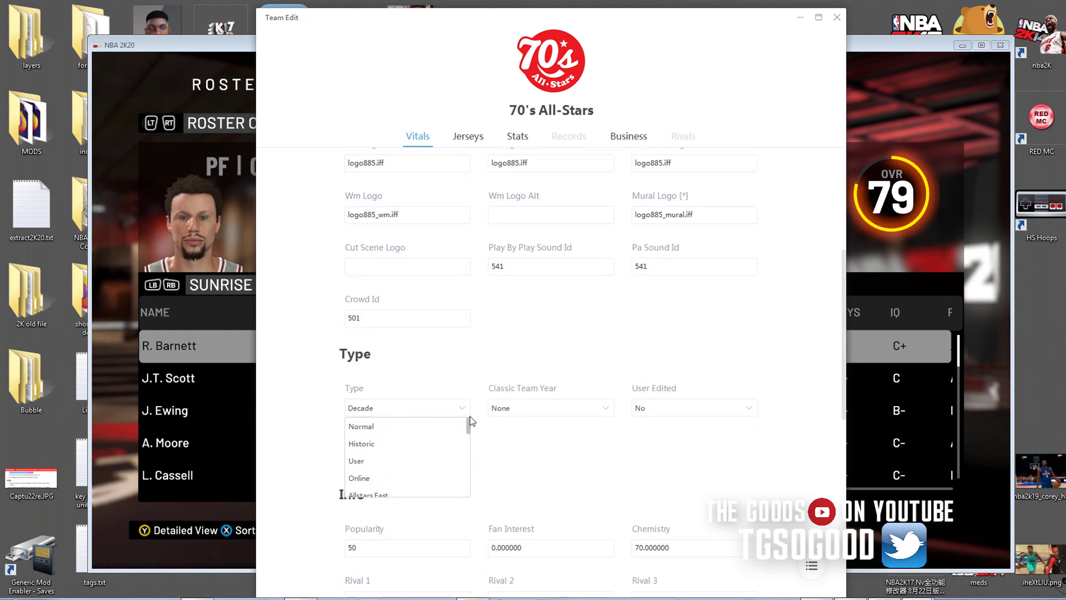
left_click(382, 444)
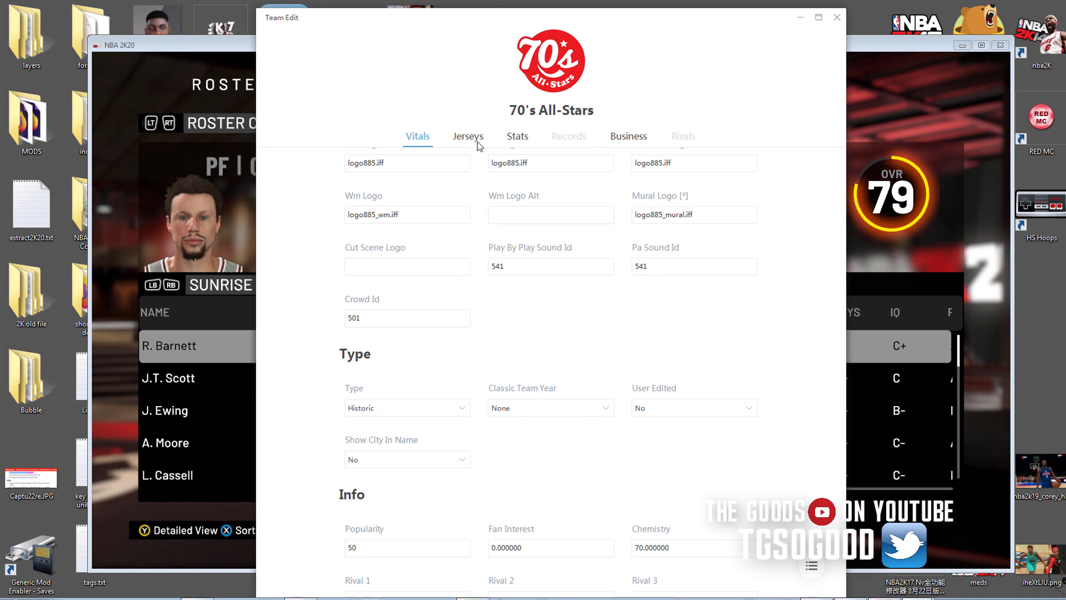
left_click(837, 17)
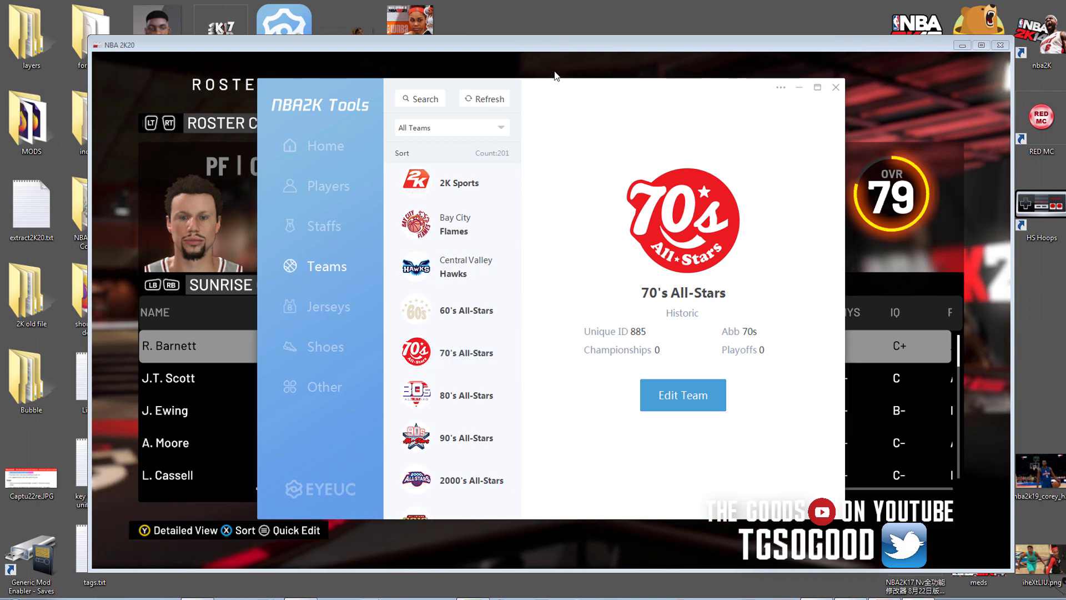
Return to the game and browse the 60's All-Stars players and their options
left_click(550, 52)
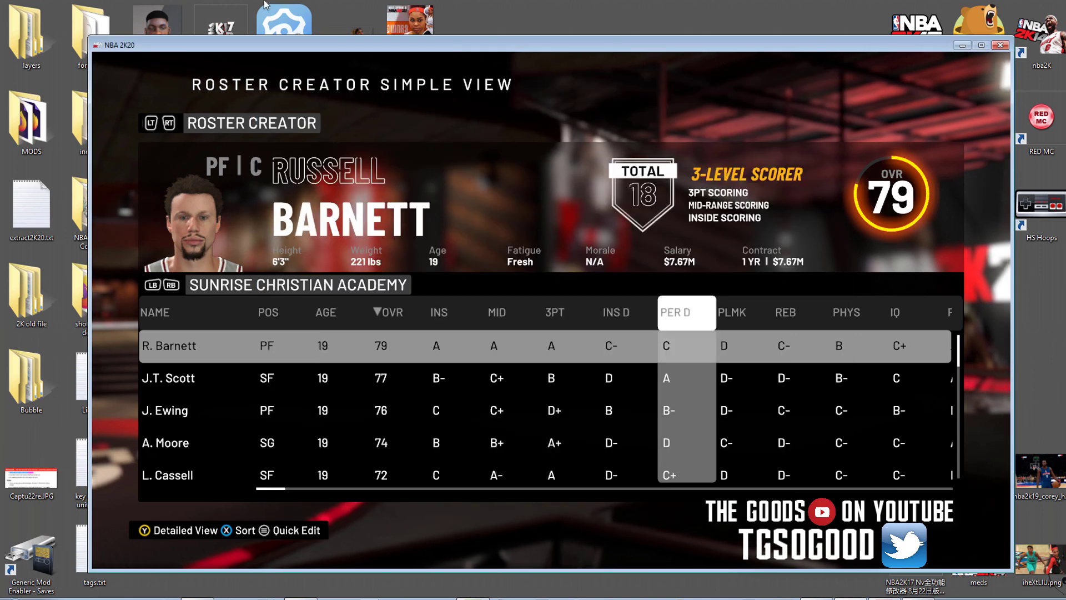
key("e")
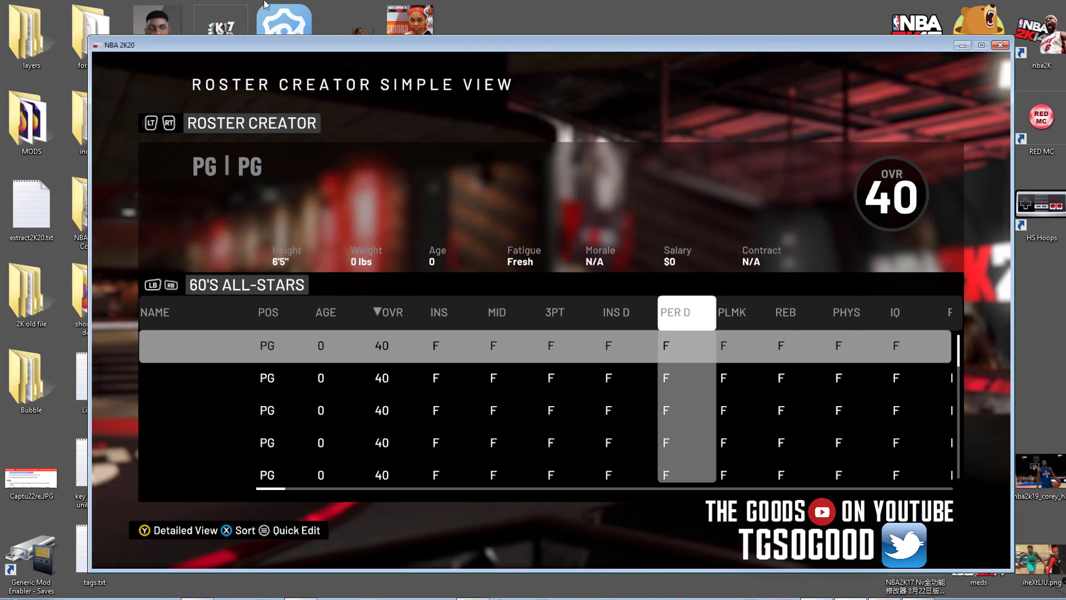
key("Down")
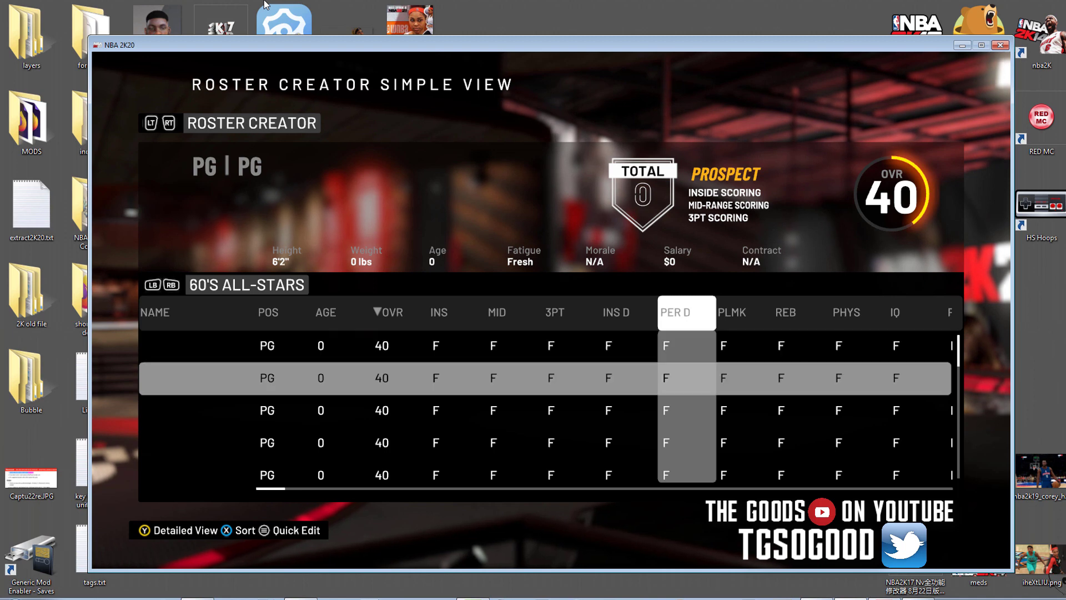
key("Down")
key("Down")
key("Down")
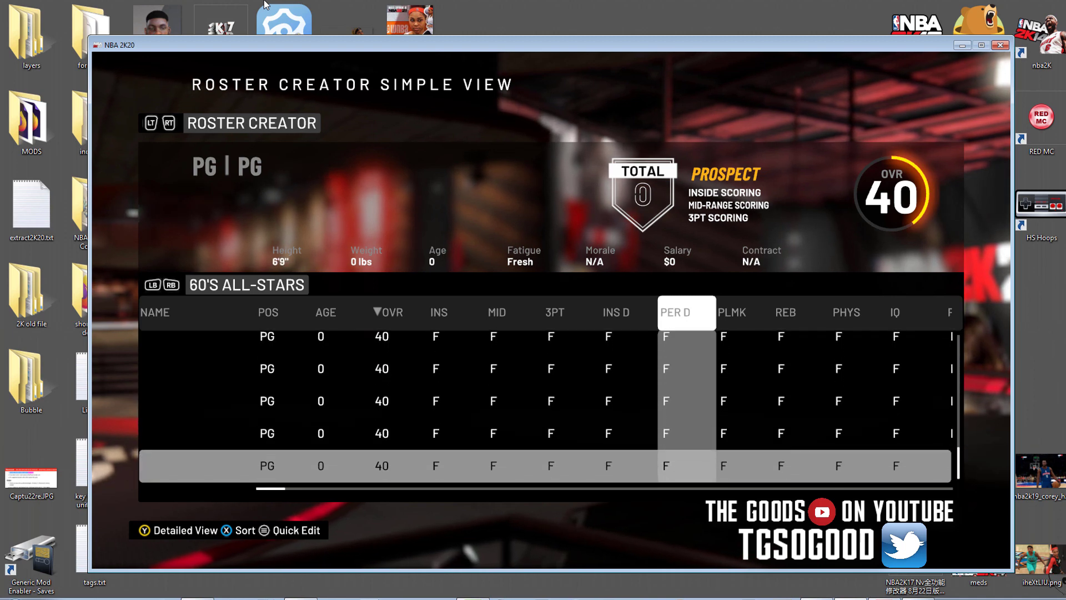
key("Up")
key("Up")
key("Up")
key("Up")
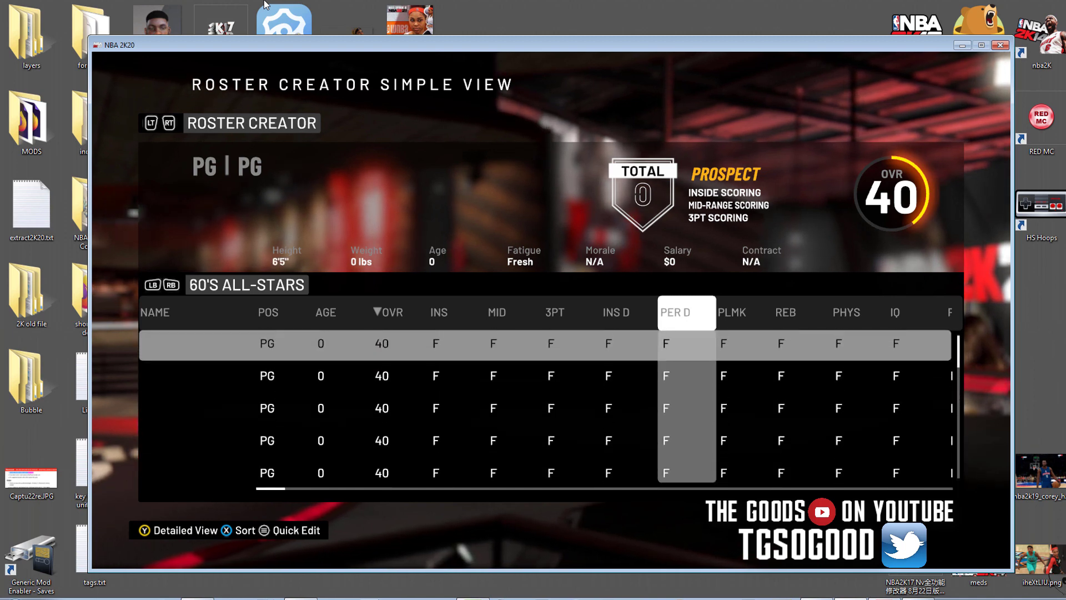
key("Return")
key("Down")
key("Down")
key("Up")
key("Up")
key("Return")
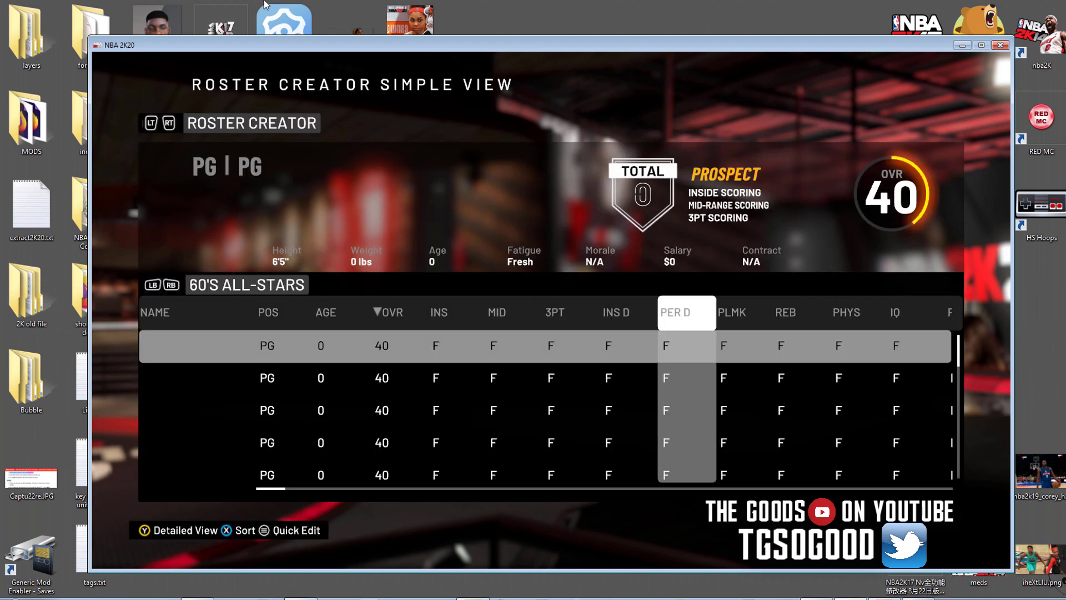
Switch to the 70's All-Stars roster and launch the Mini Xiugaiqi trainer
key("Down")
key("Down")
key("Down")
key("Down")
key("Down")
key("Down")
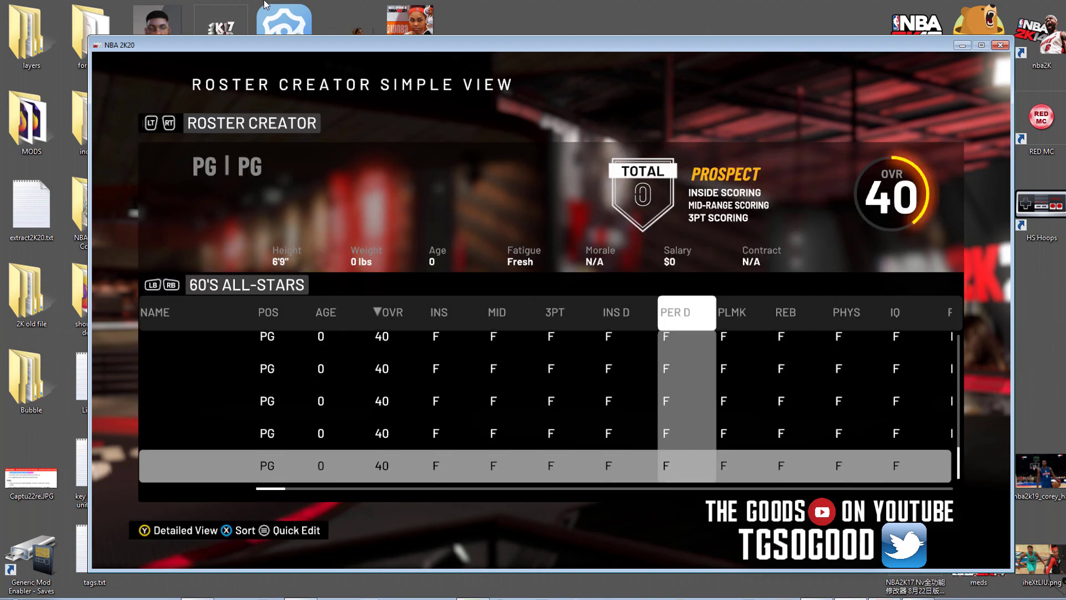
key("Up")
key("Up")
key("Up")
key("Up")
key("e")
key("Down")
key("Down")
key("Down")
key("Down")
key("Down")
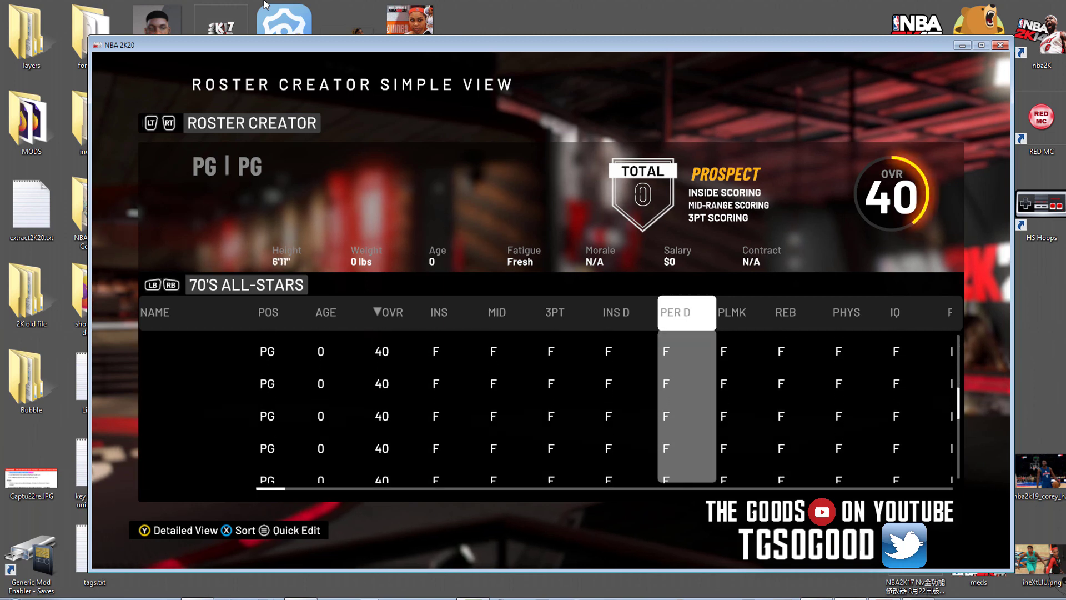
key("Up")
key("Up")
key("Up")
key("Up")
key("Up")
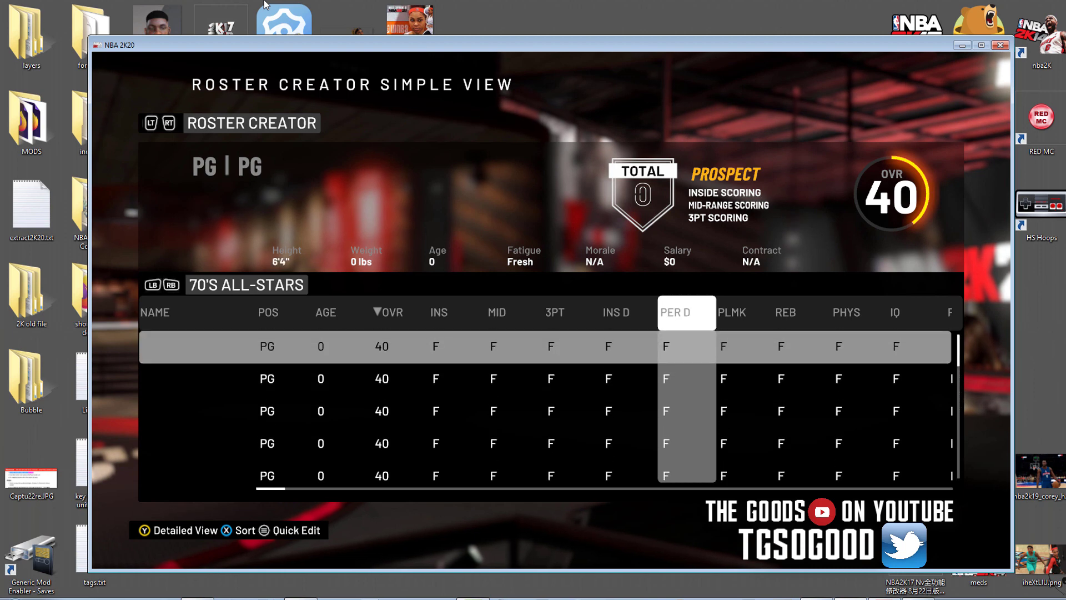
double_click(266, 14)
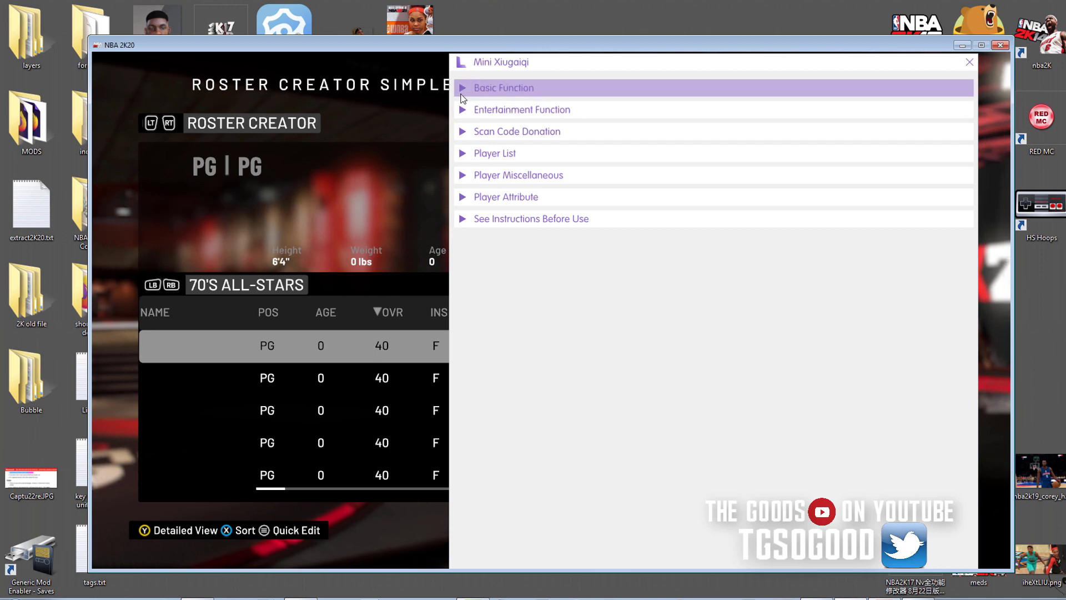
Show the trainer's miscellaneous fields and give the first 70's All-Stars players Face Number 1
left_click(461, 154)
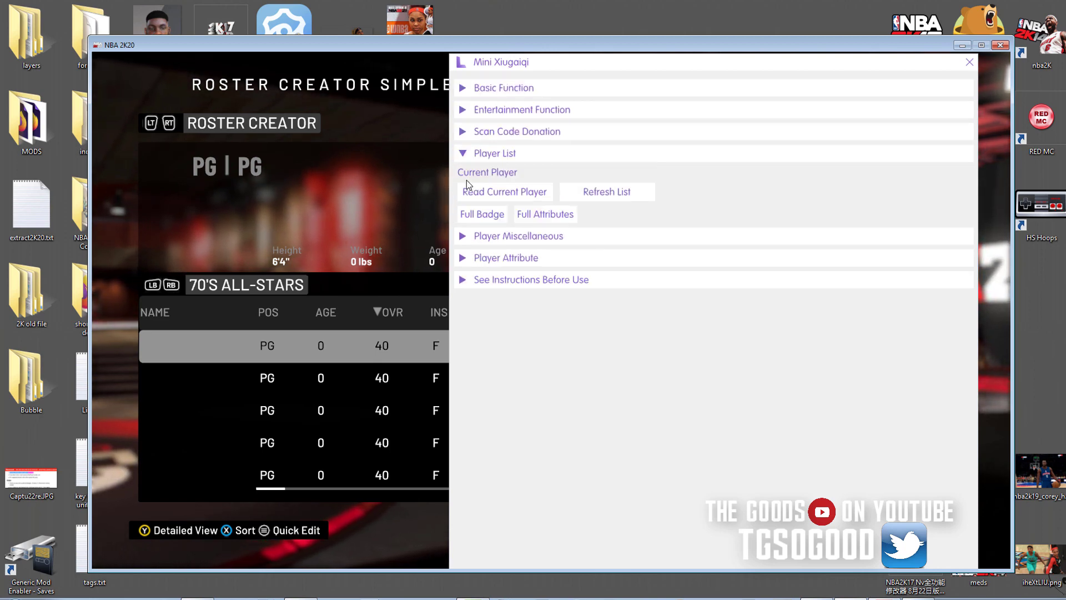
left_click(463, 236)
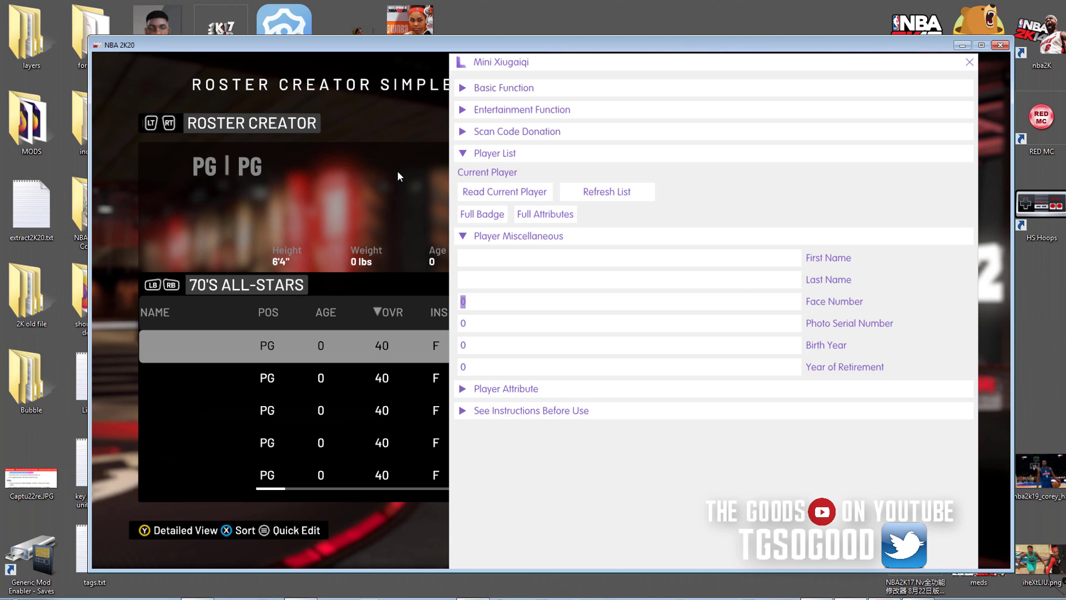
type("1")
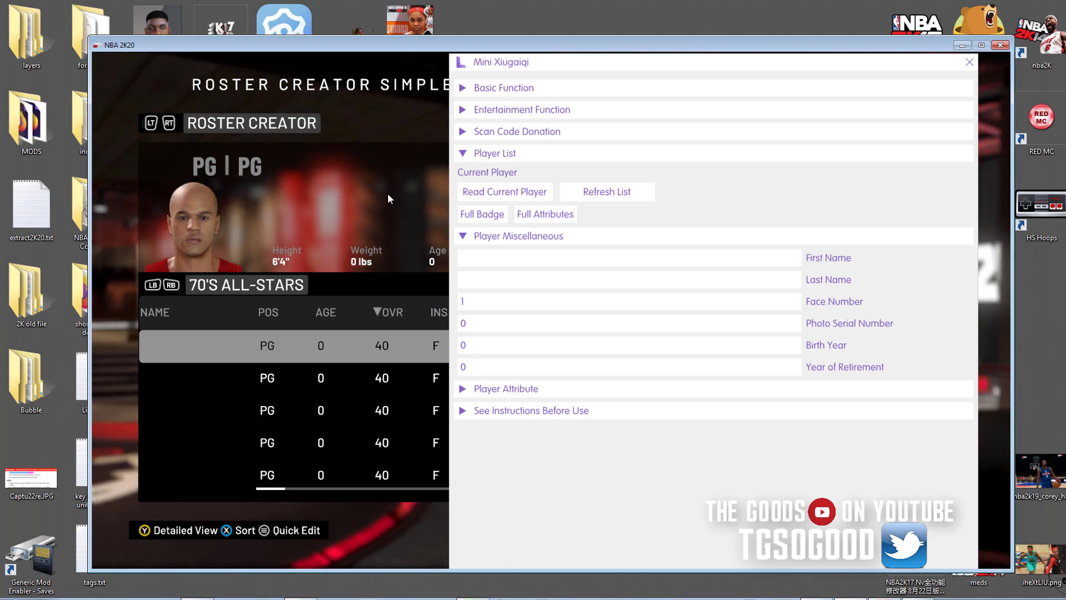
key("Down")
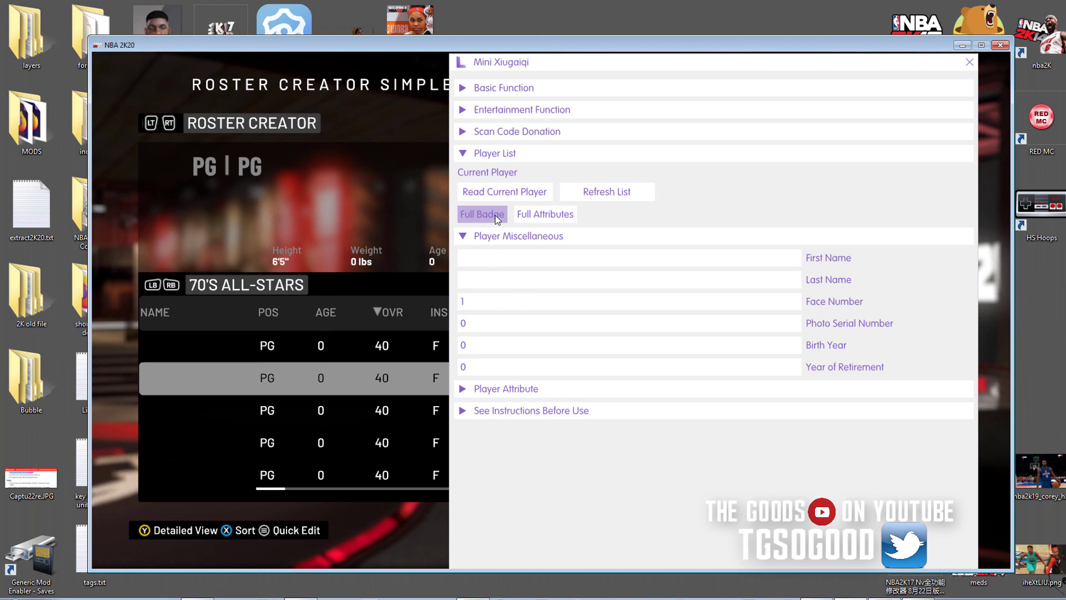
left_click(505, 191)
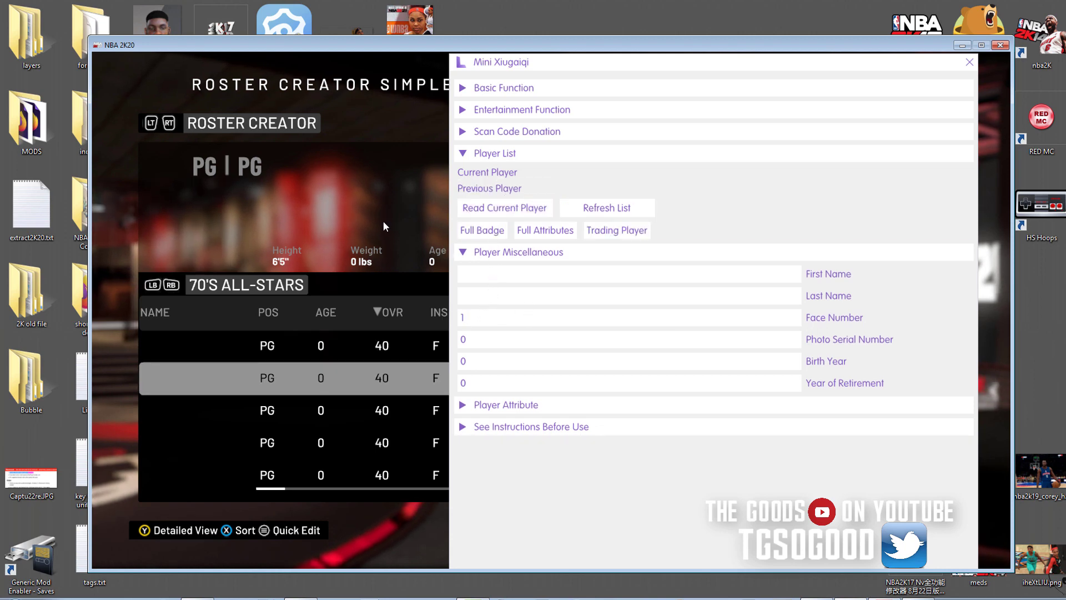
key("Down")
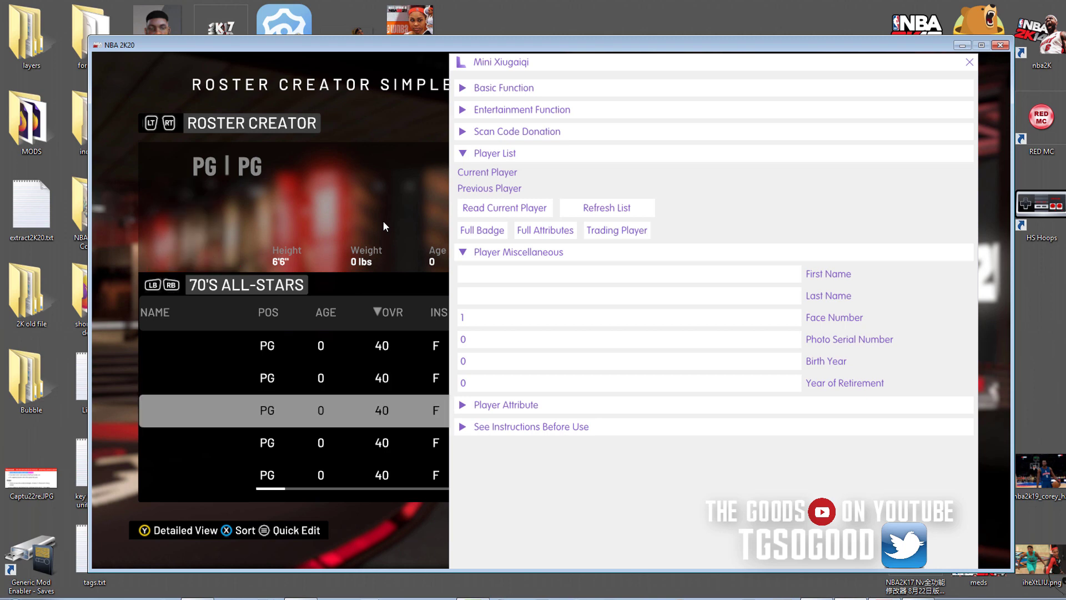
left_click(498, 202)
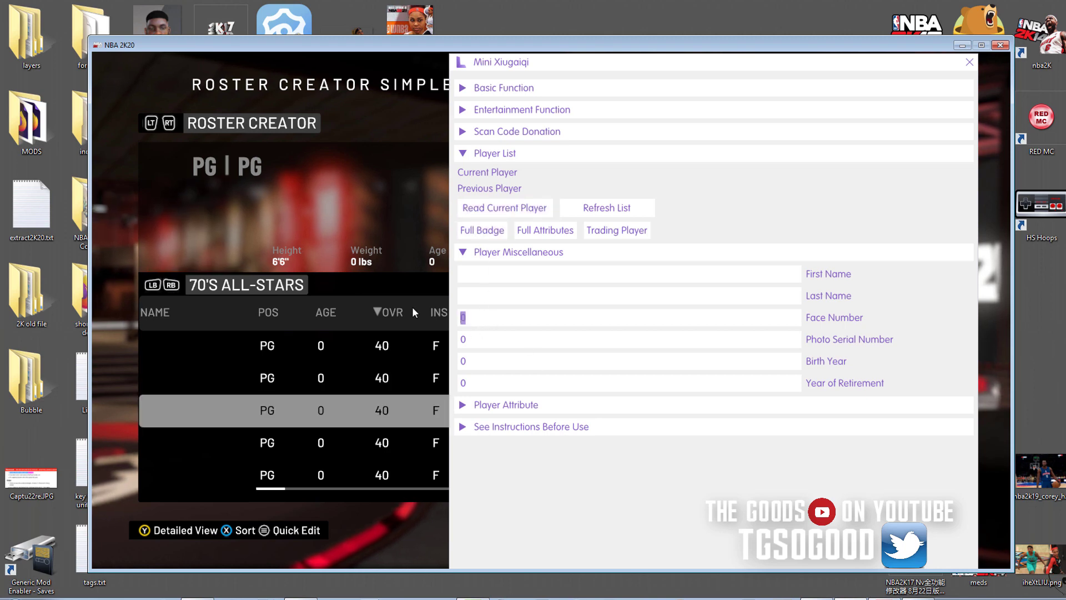
type("1")
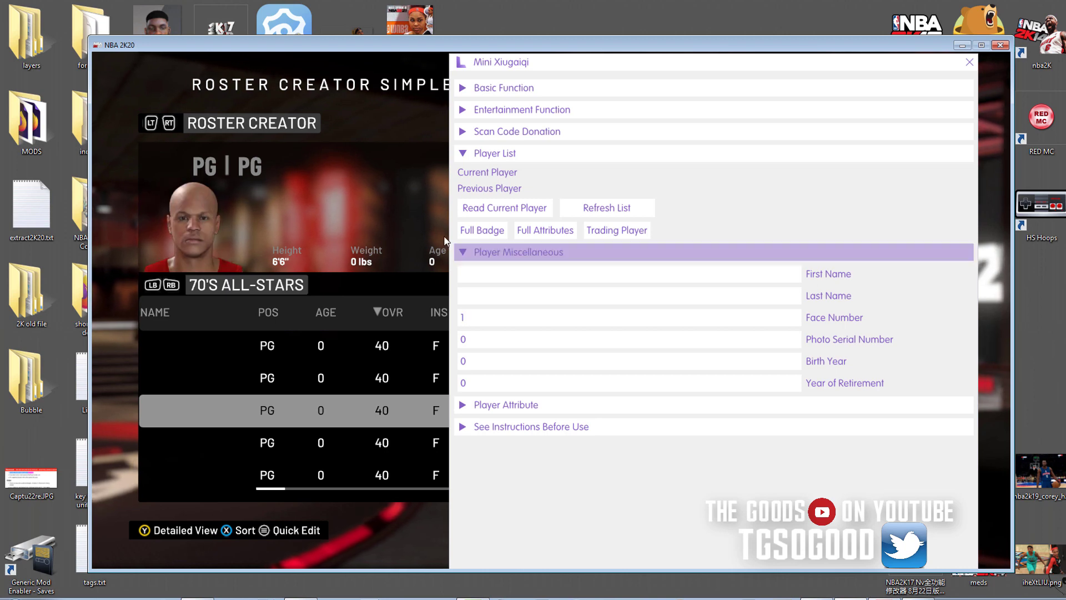
key("Down")
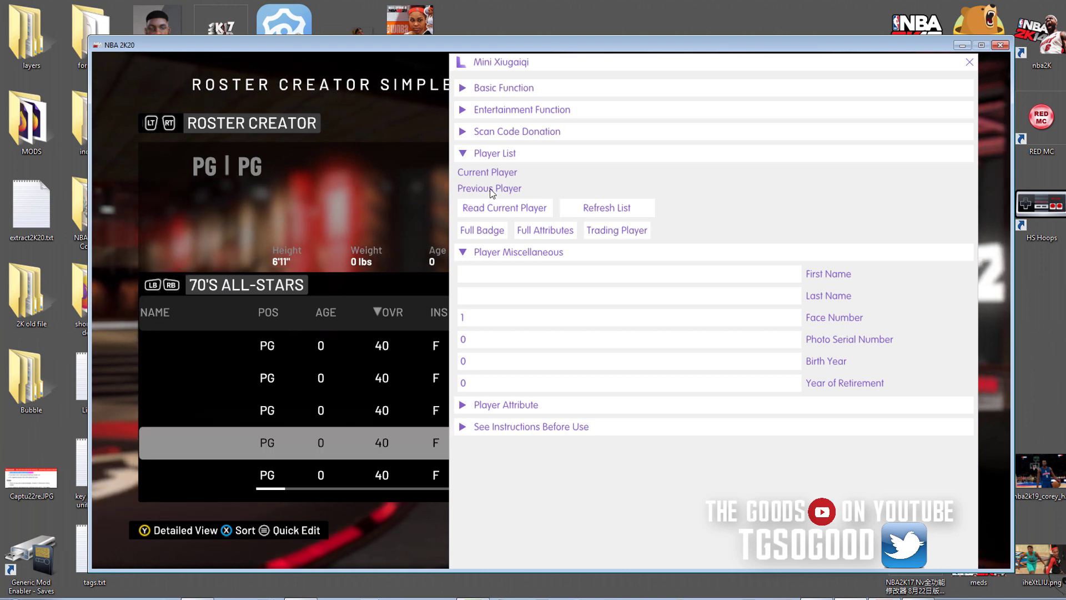
Load the next 70's All-Stars players into the trainer and set their Face Number to 1
left_click(491, 206)
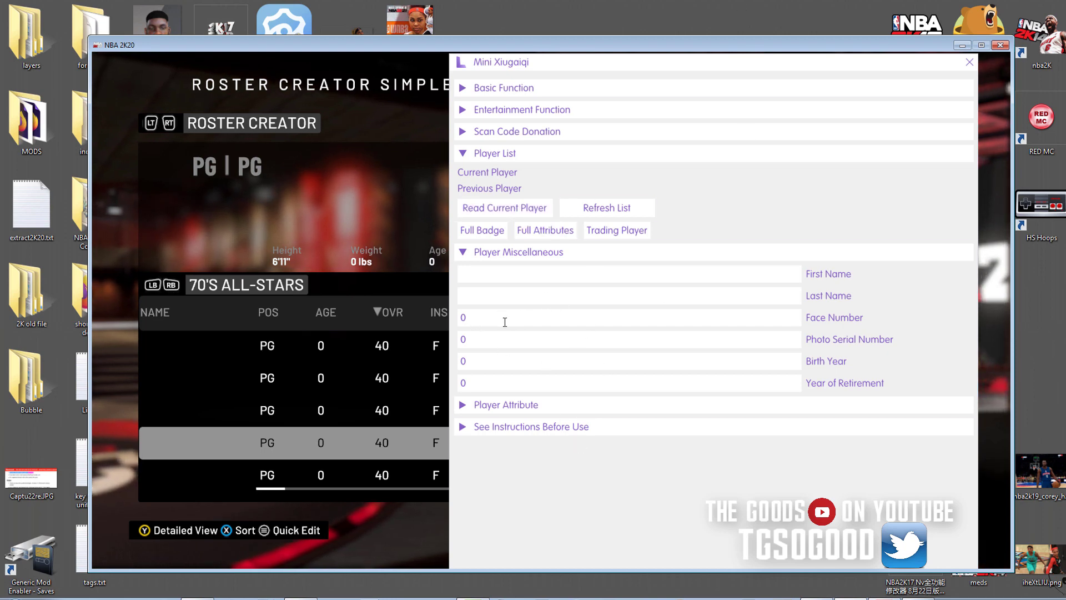
left_click_drag(504, 322, 435, 319)
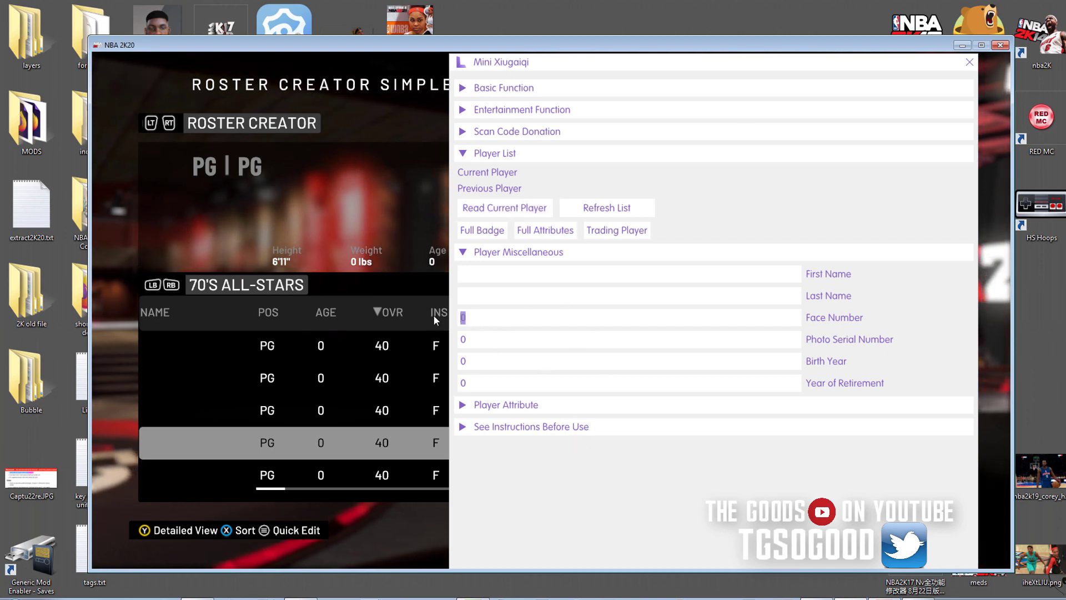
type("1")
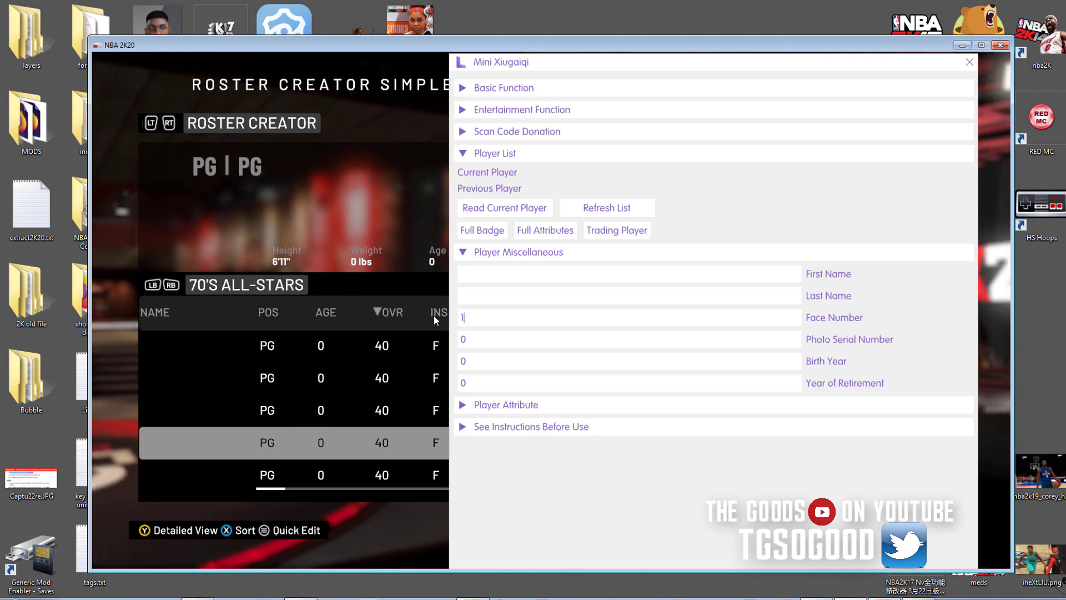
key("Up")
key("Up")
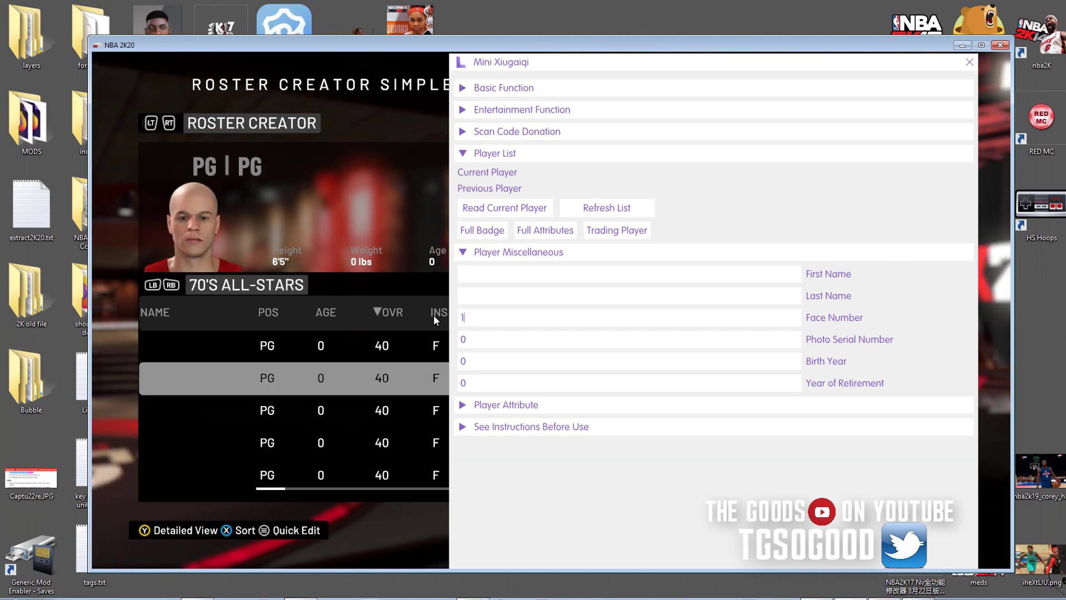
key("Up")
key("Down")
key("Down")
key("Down")
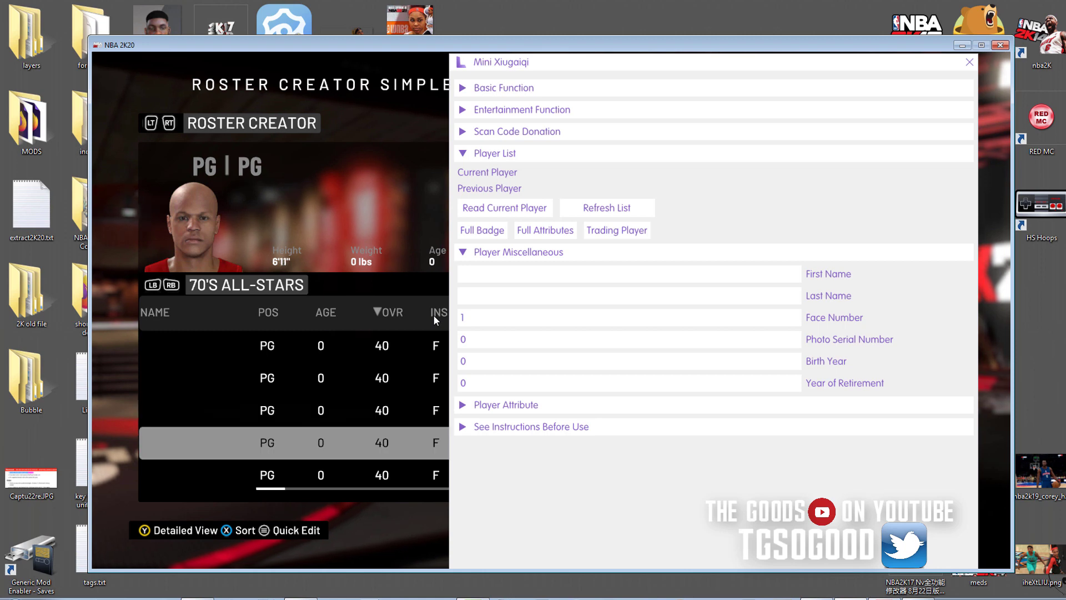
key("Down")
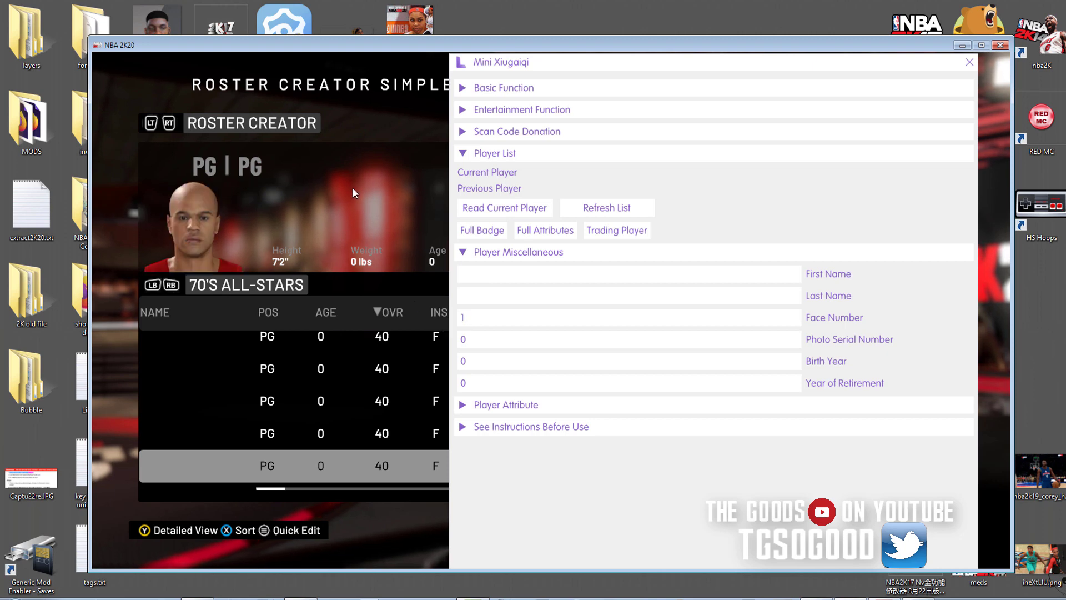
key("Down")
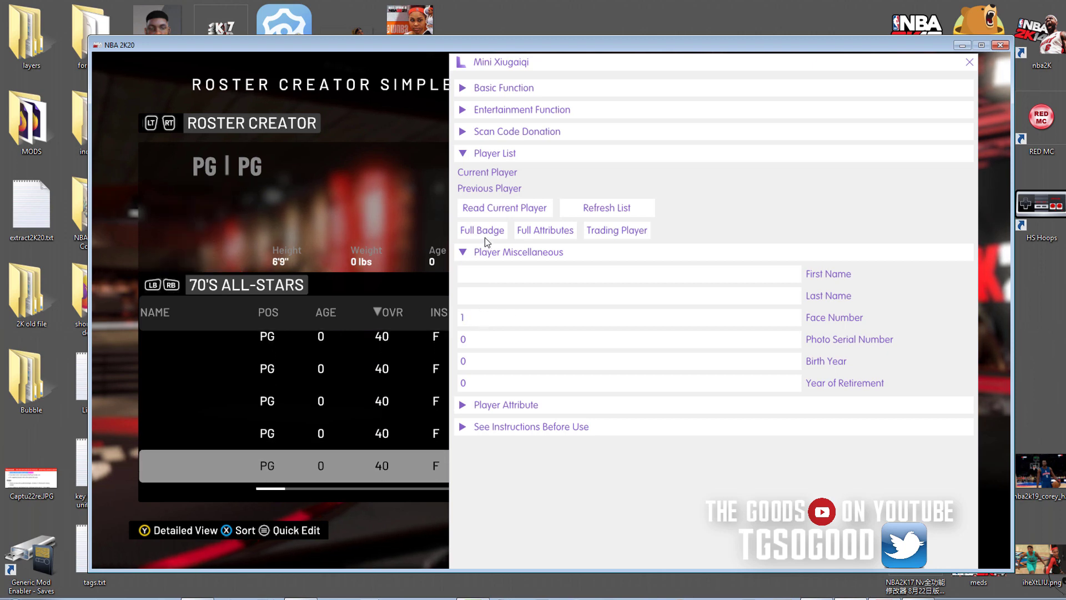
left_click(499, 211)
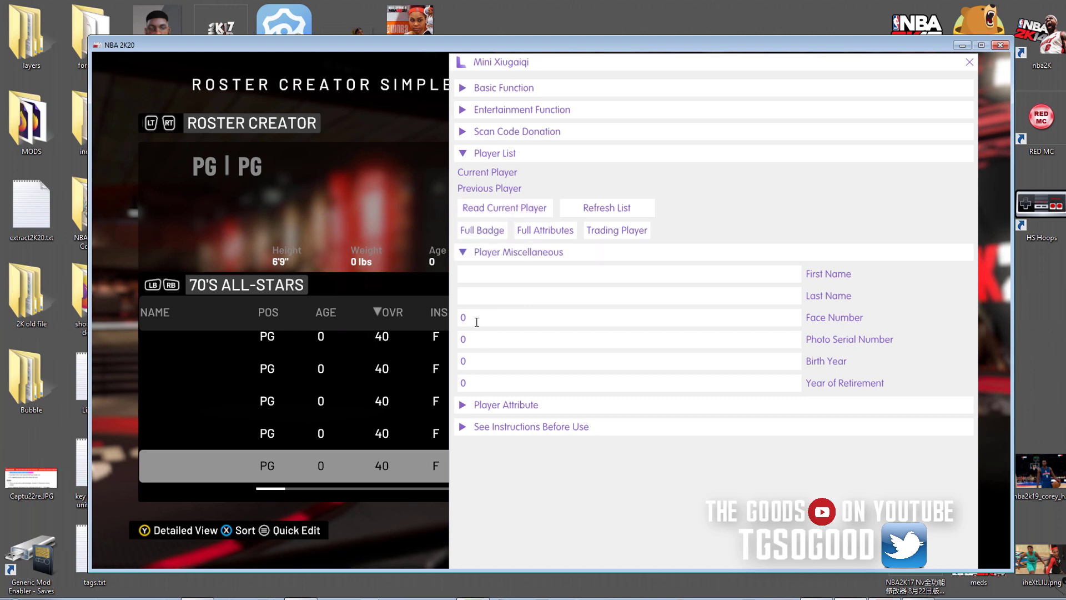
type("1")
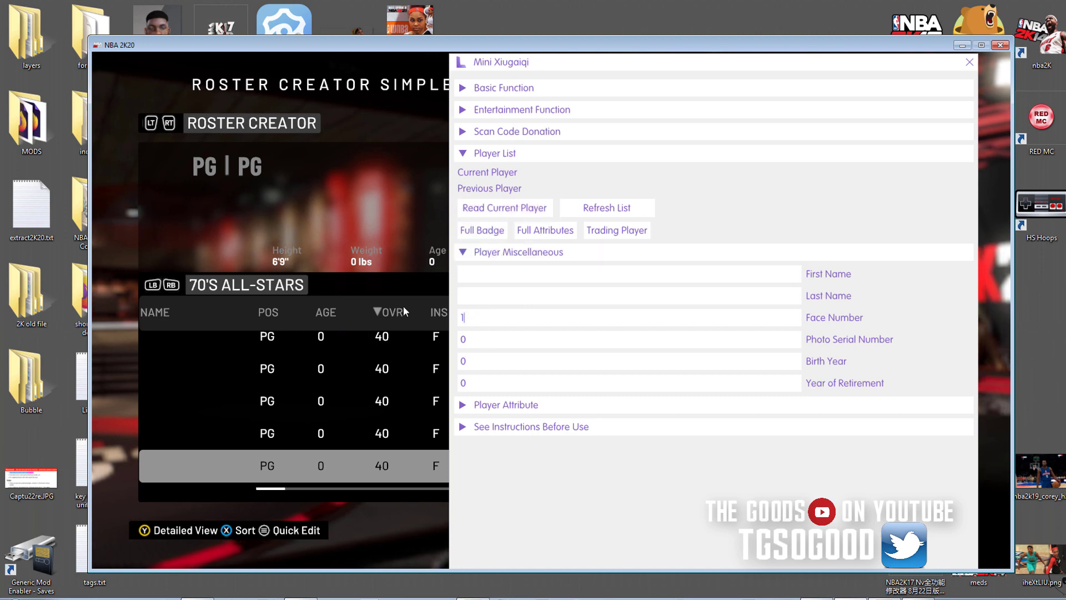
Continue down the roster, writing Face Number 1 to each newly loaded player
left_click(515, 206)
double_click(488, 314)
type("1")
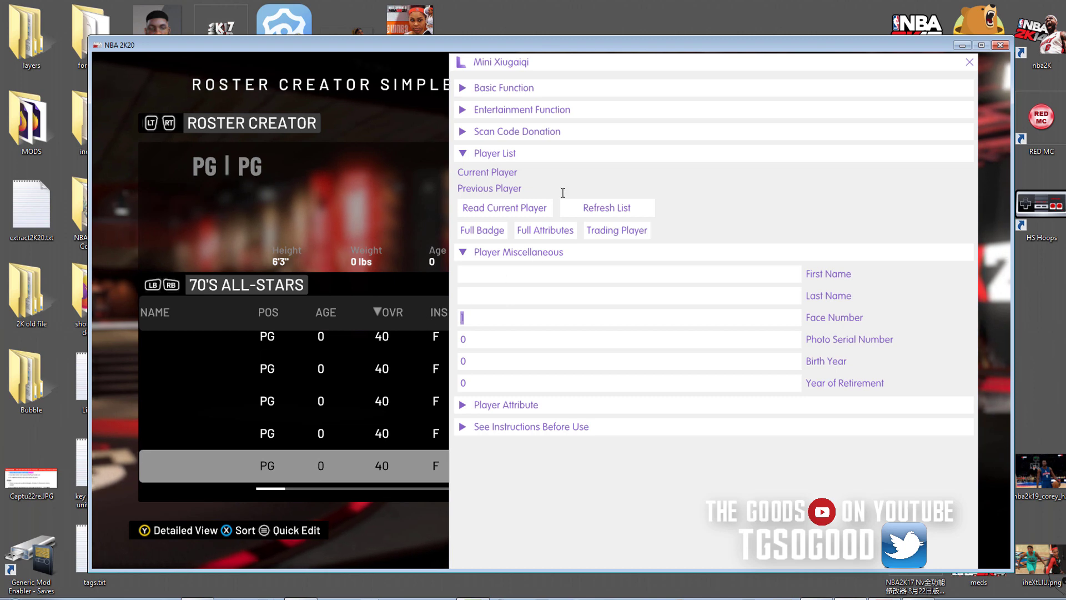
left_click(504, 208)
double_click(462, 317)
type("1")
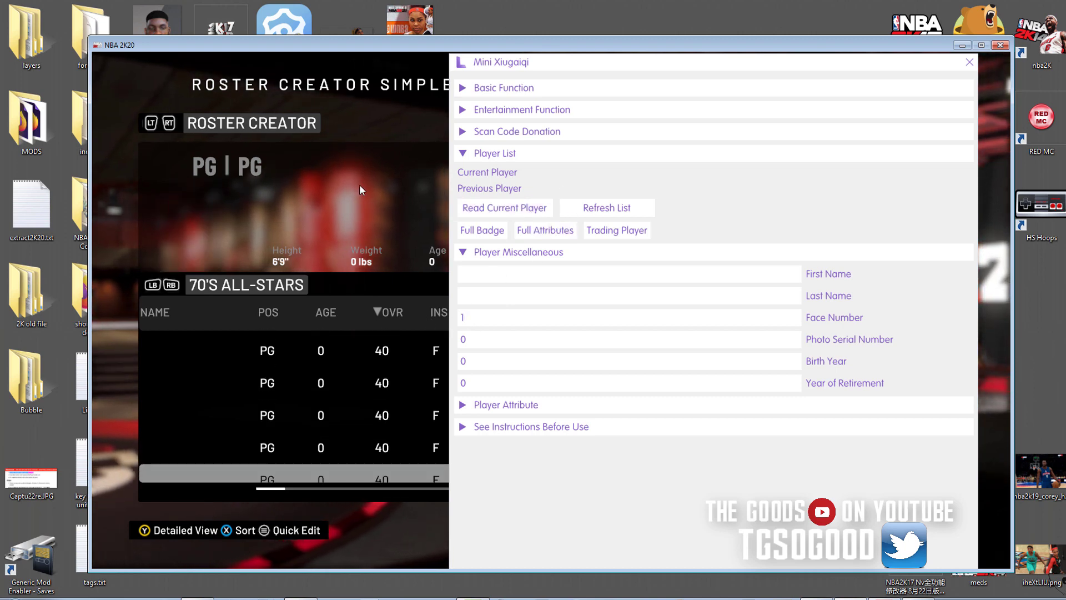
left_click(508, 208)
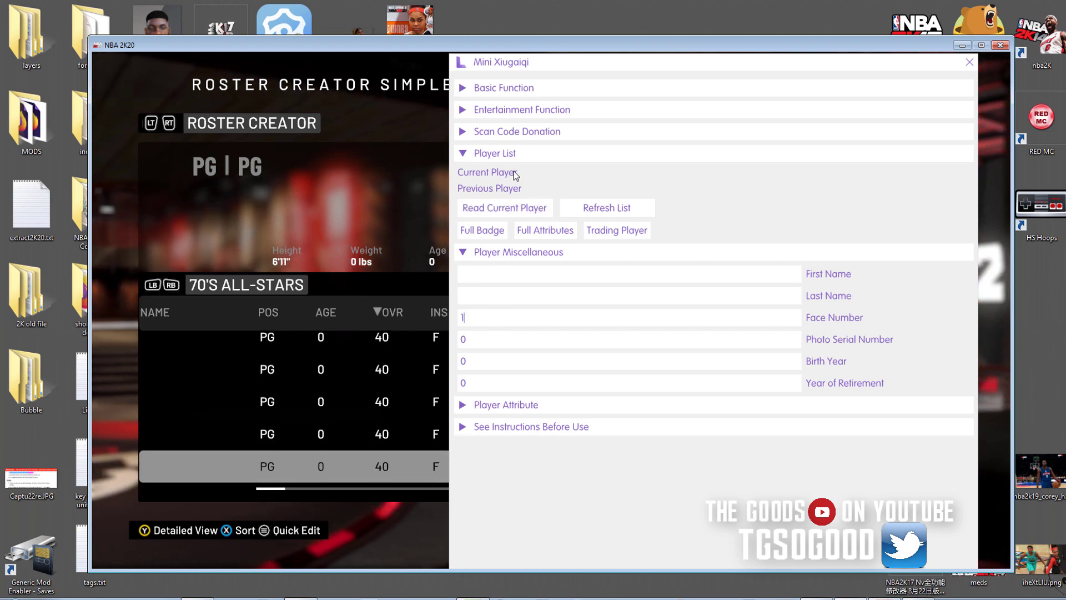
left_click(521, 207)
left_click(483, 324)
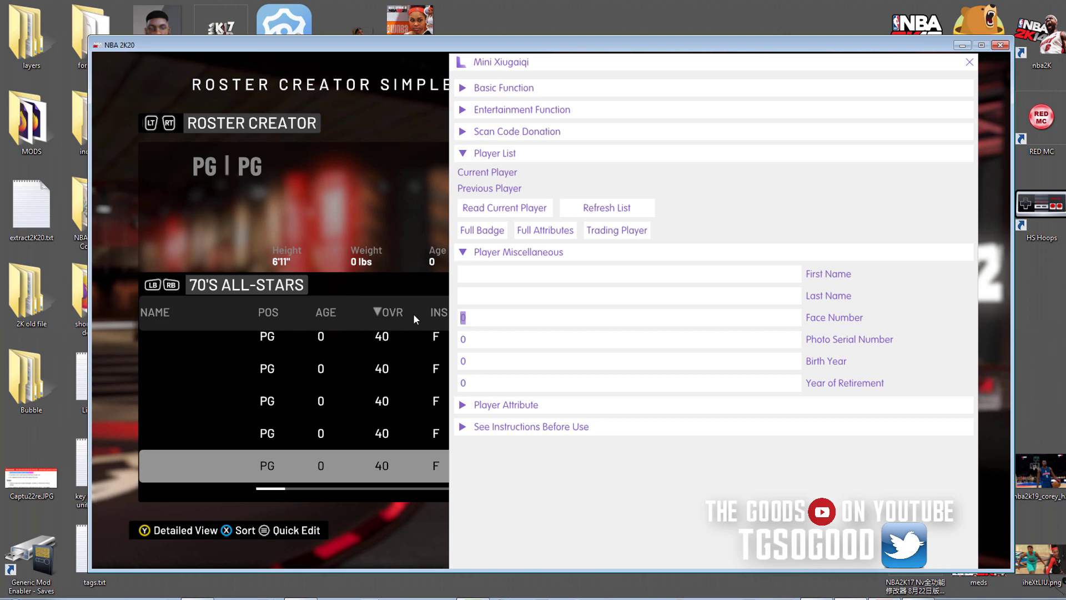
type("1")
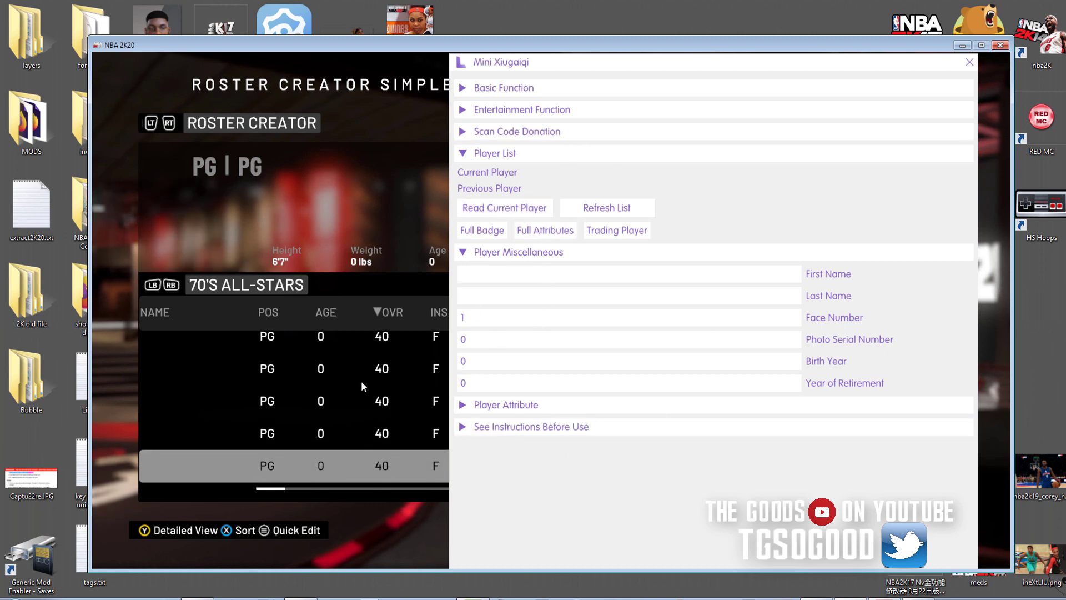
Give the remaining 70's All-Stars players Face Number 1
left_click(503, 208)
type("1")
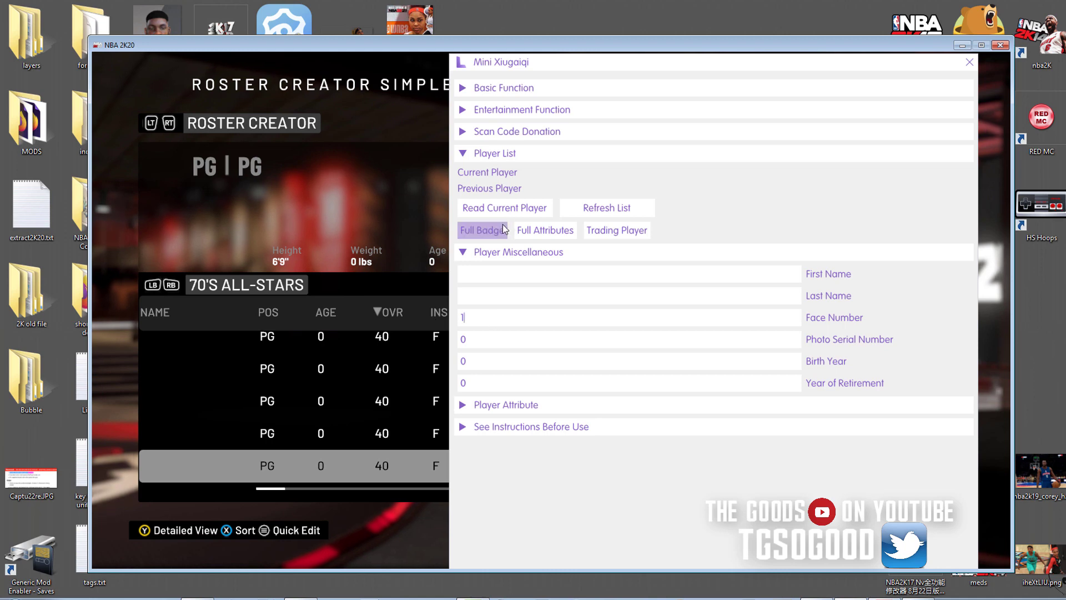
left_click(502, 208)
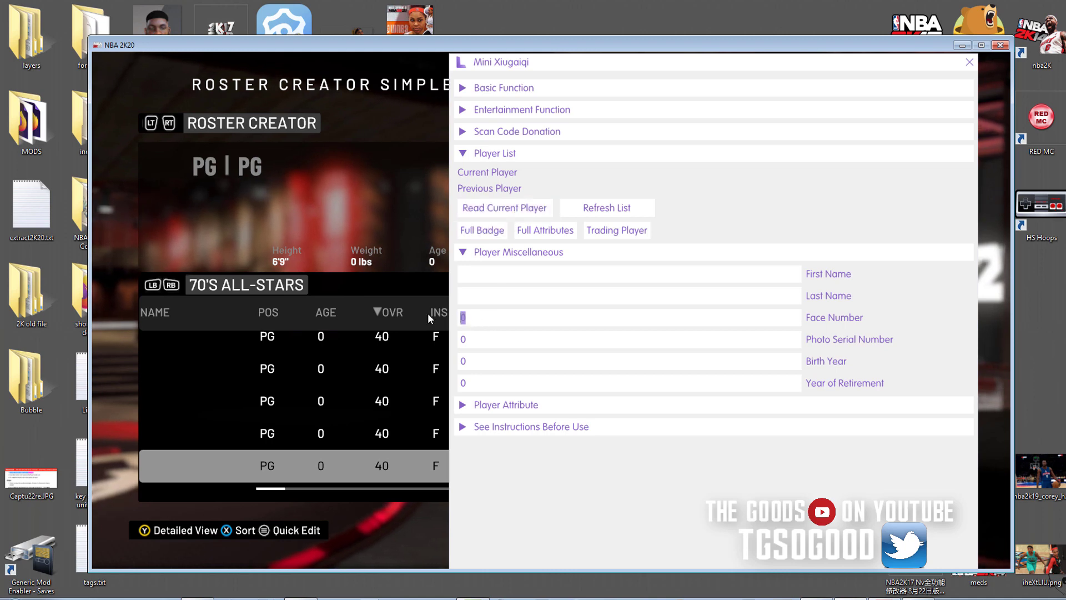
type("1")
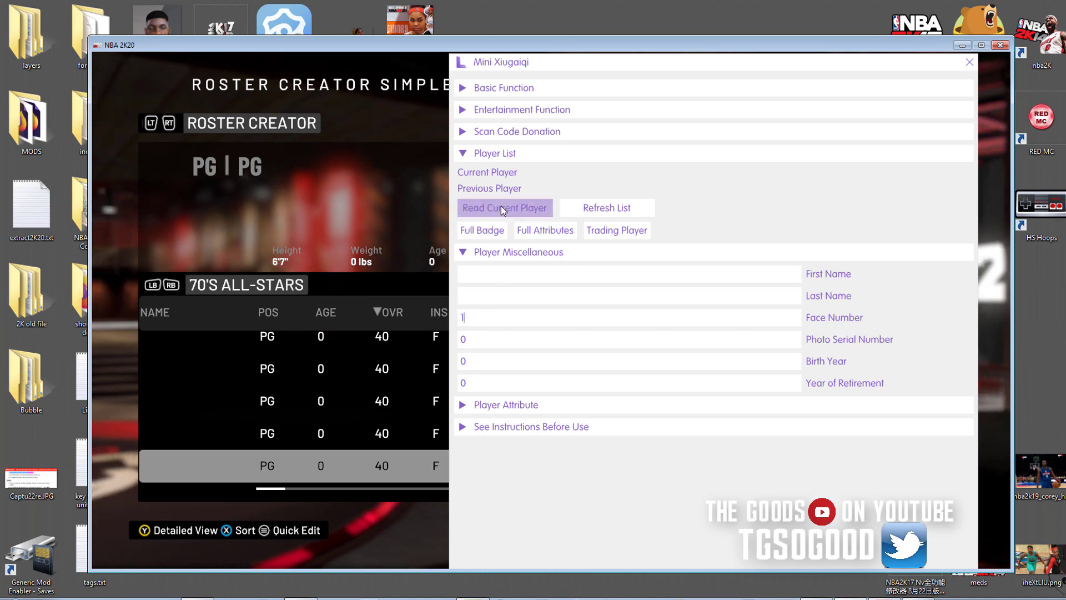
double_click(476, 315)
type("1")
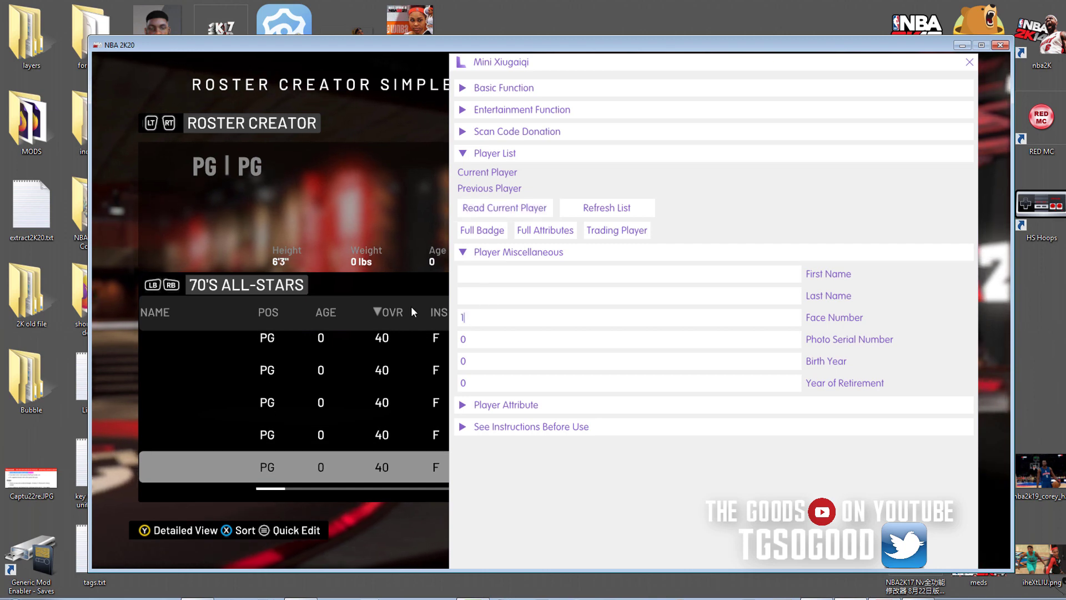
left_click(514, 209)
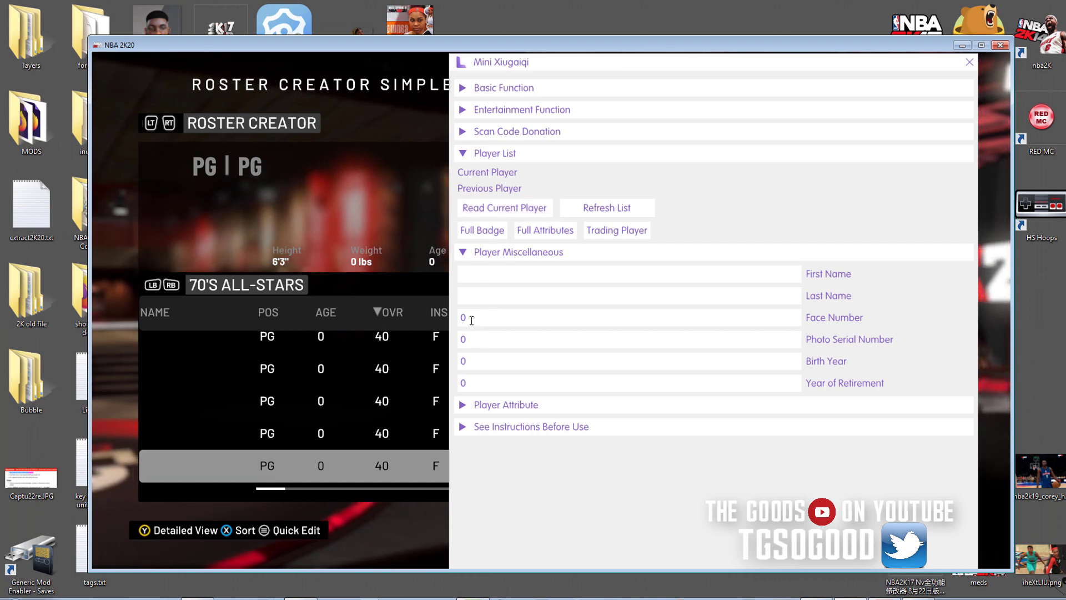
double_click(469, 316)
type("1")
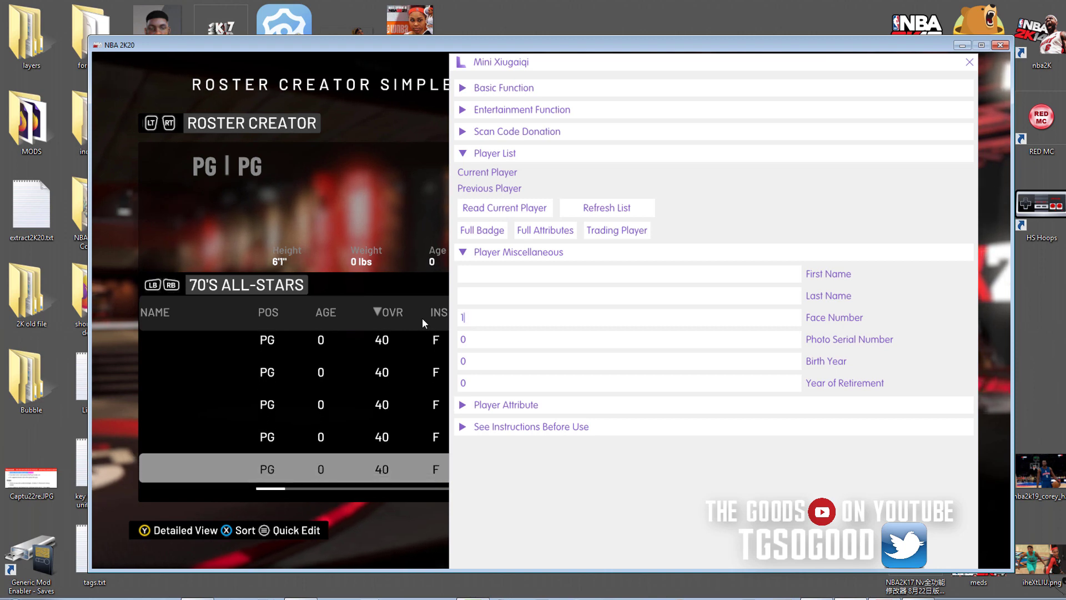
left_click(509, 205)
double_click(469, 316)
type("1")
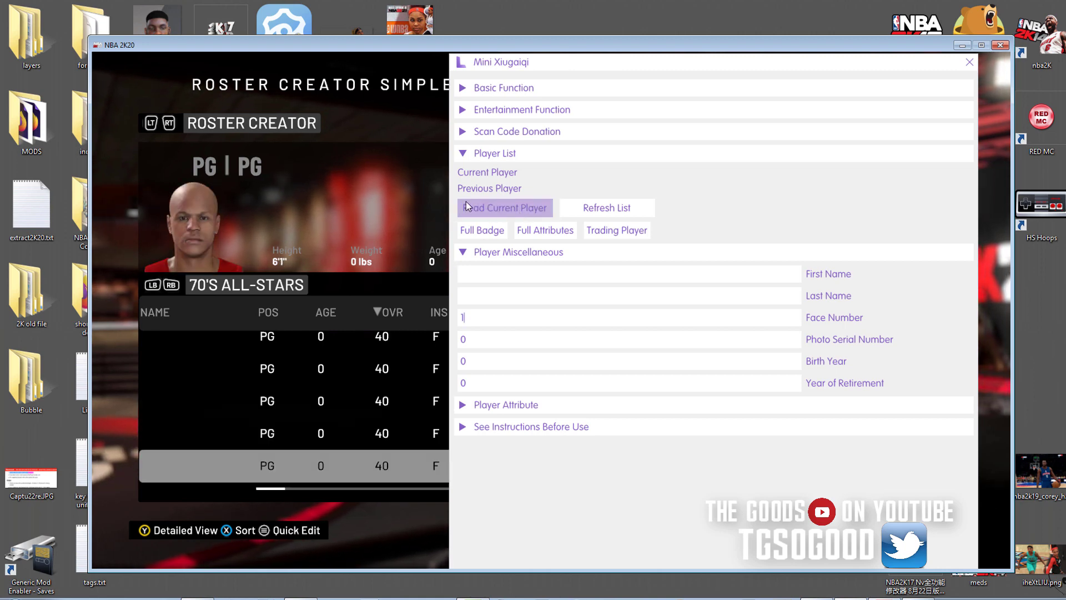
Hide the trainer and review the full 70's All-Stars roster
key("alt+Tab")
key("Up")
key("Up")
key("Up")
key("Up")
key("Up")
key("Down")
key("Down")
key("Down")
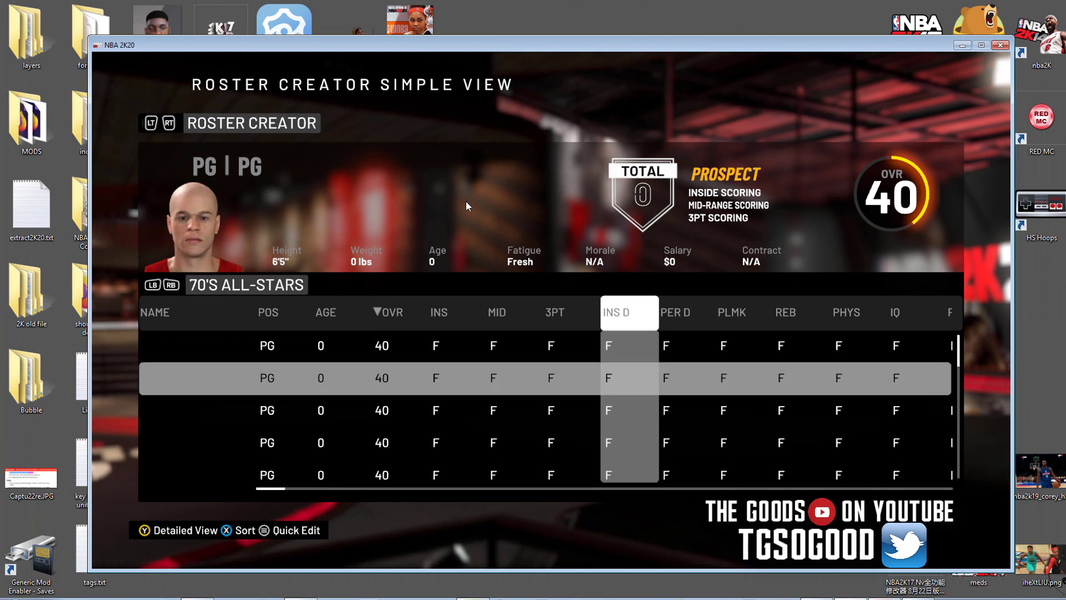
key("Down")
key("Down")
key("Down")
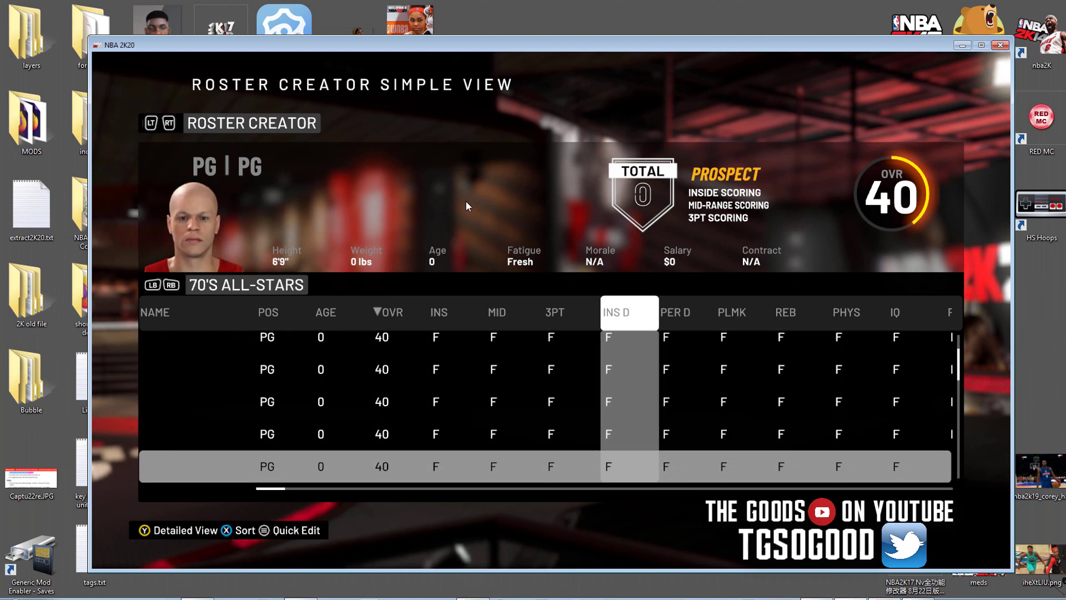
key("Down")
key("Down")
key("Down")
key("Down")
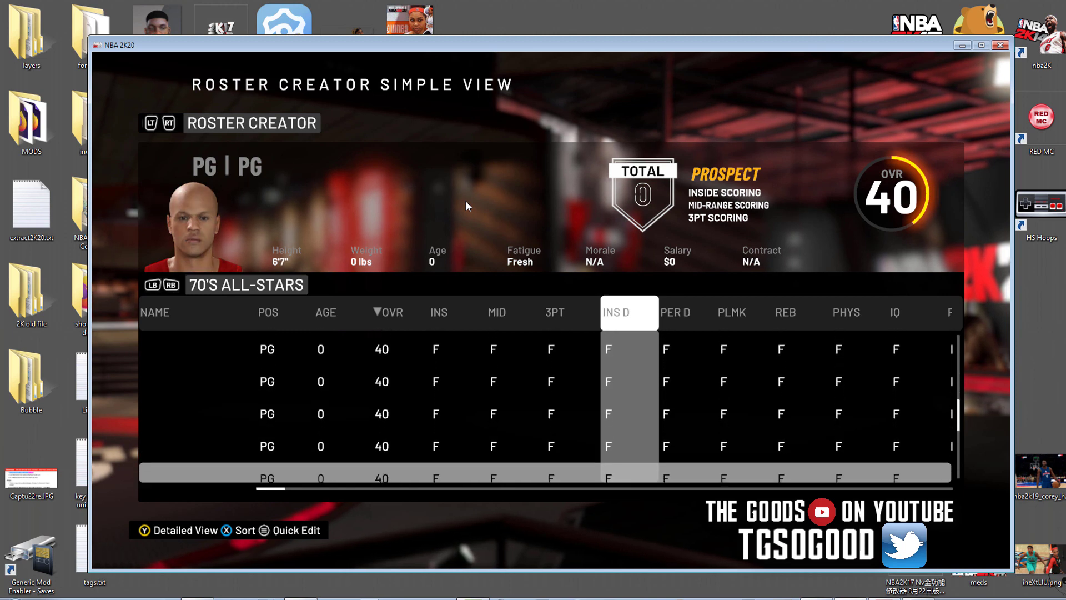
key("Down")
key("Down")
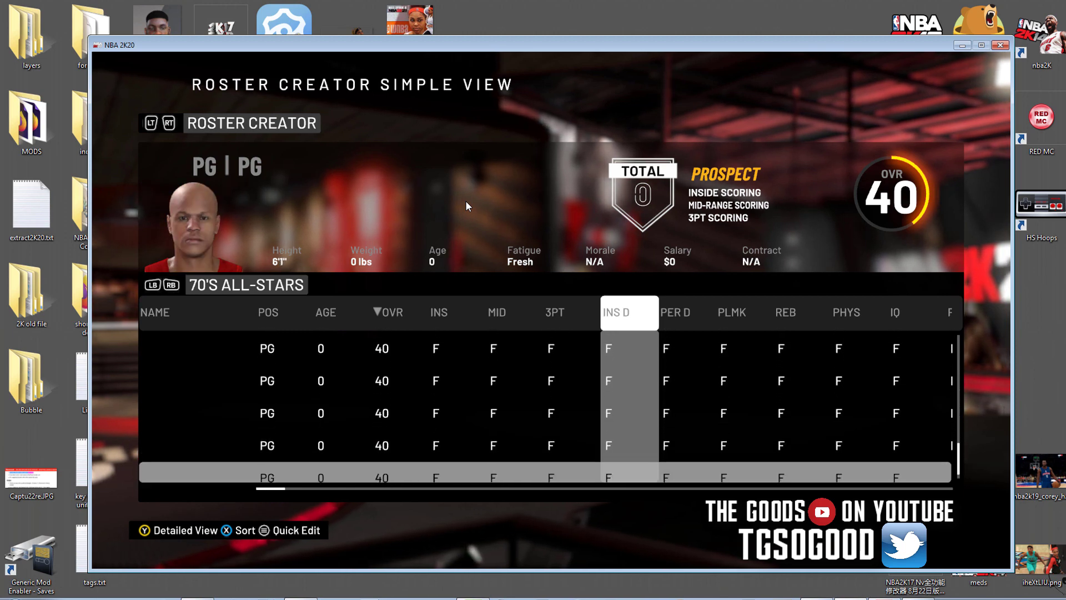
key("Up")
key("Up")
key("Up")
key("Up")
key("Up")
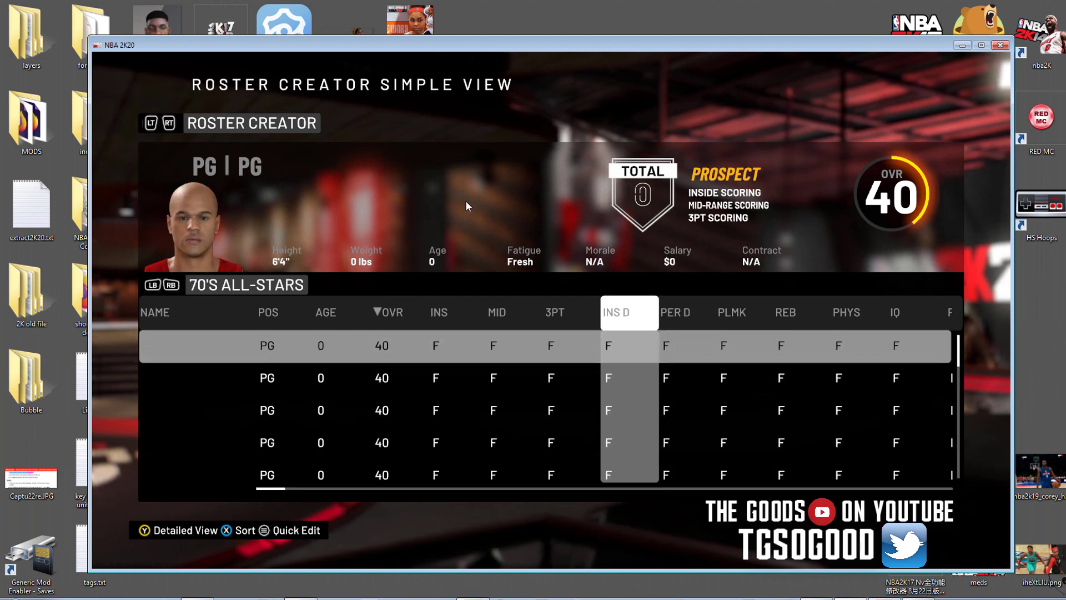
Switch to the 60's All-Stars roster and bring up the Mini Xiugaiqi trainer
key("q")
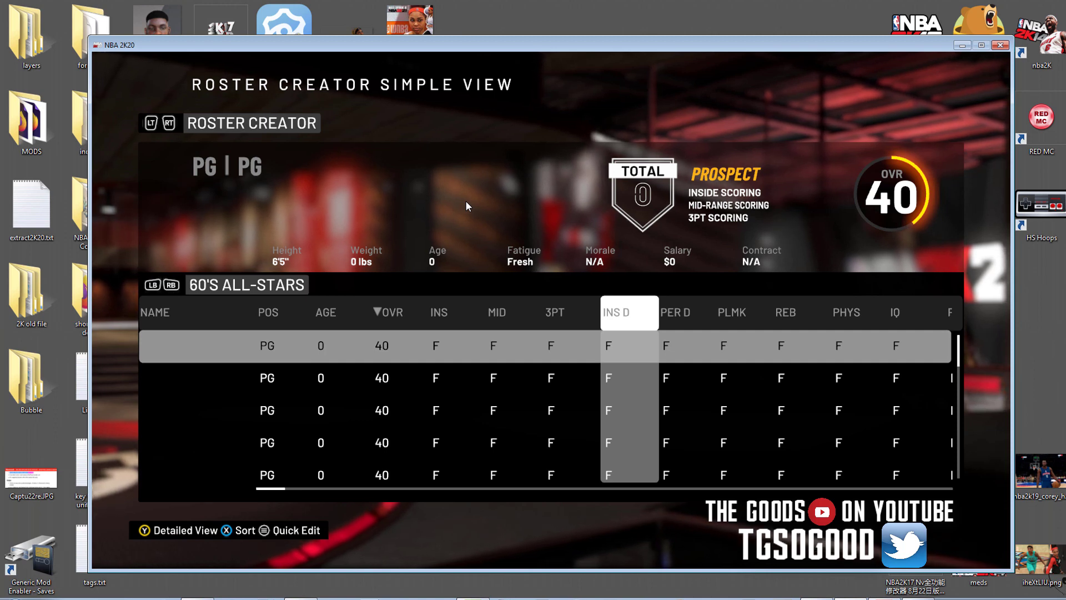
key("Down")
key("Down")
key("Down")
key("Down")
key("Up")
key("Up")
key("Up")
key("Up")
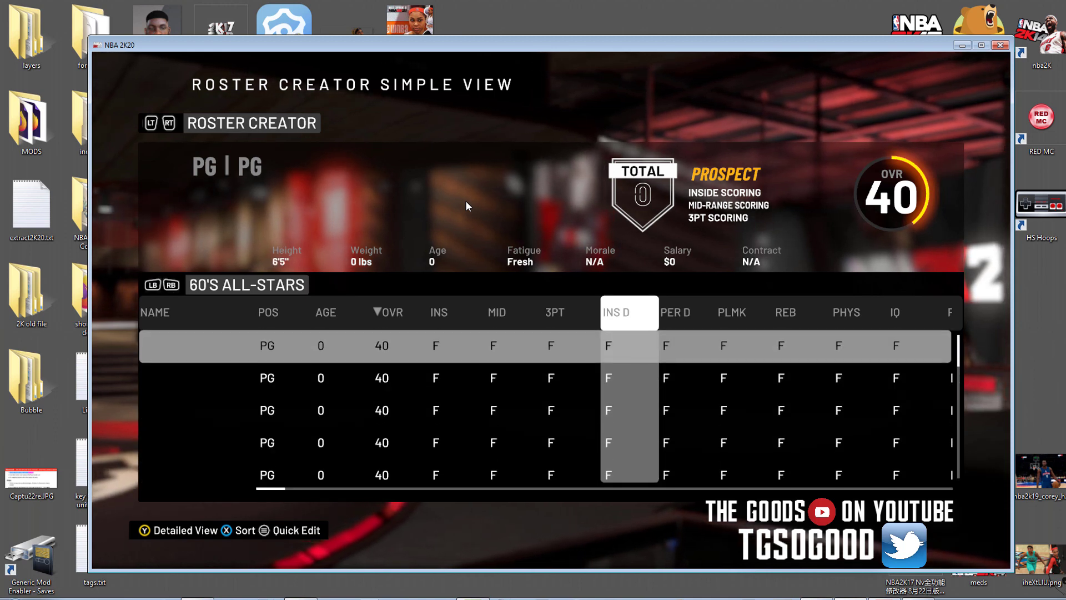
key("Home")
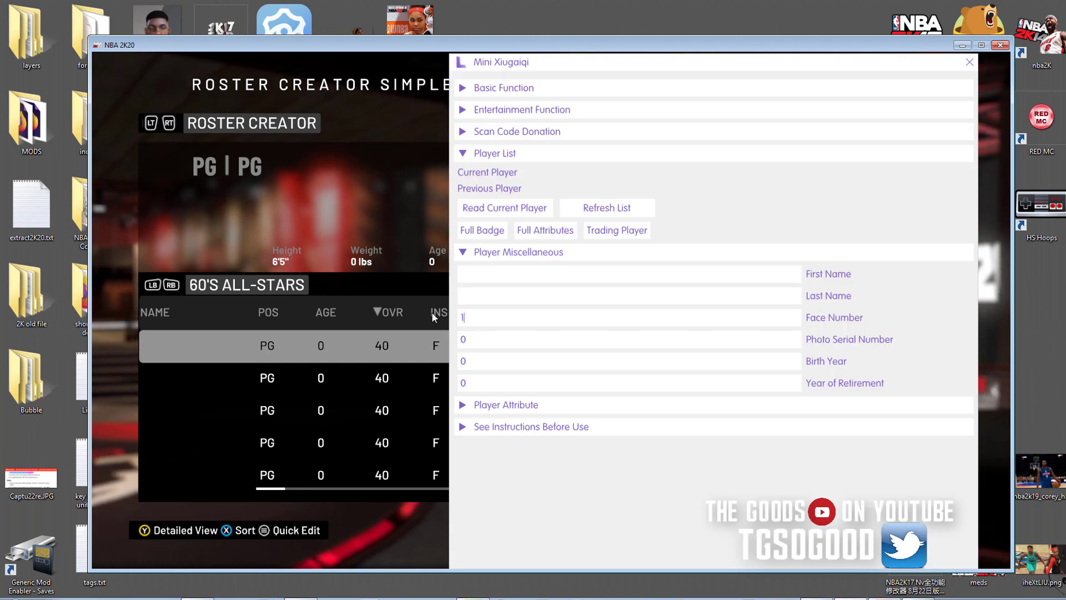
Load the second through fifth 60's All-Stars players into the trainer's Face Number field
key("Down")
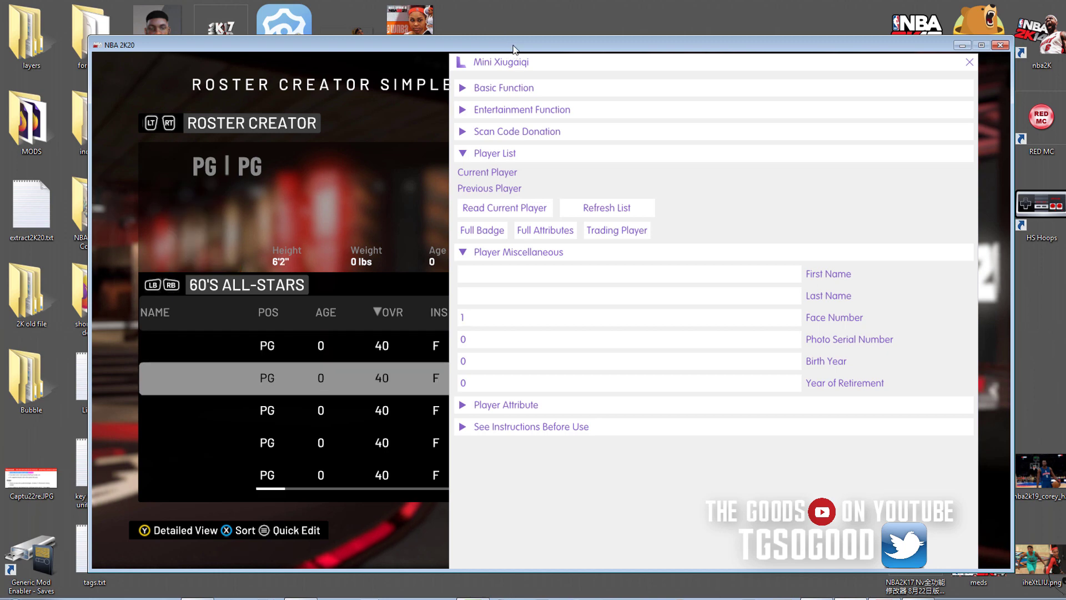
left_click(504, 207)
key("Down")
left_click(525, 208)
left_click(453, 318)
key("Down")
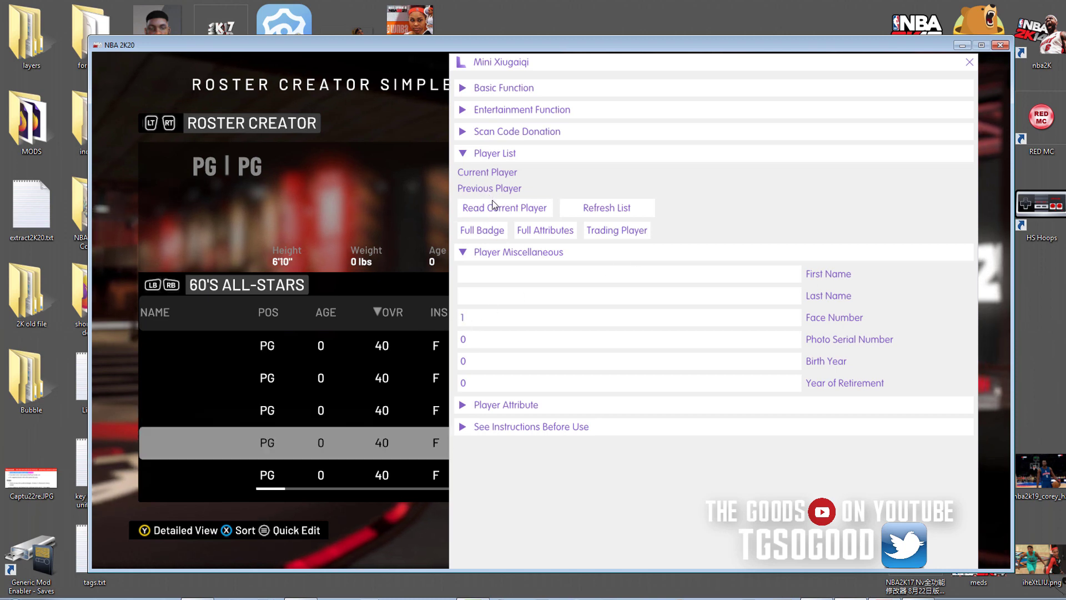
left_click(489, 208)
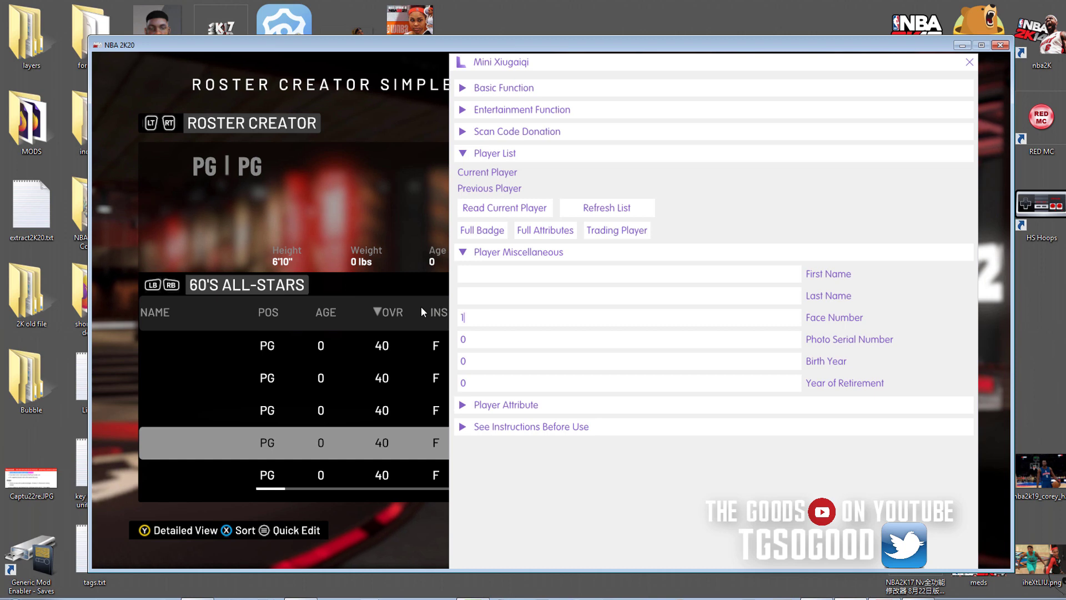
key("Down")
left_click(516, 210)
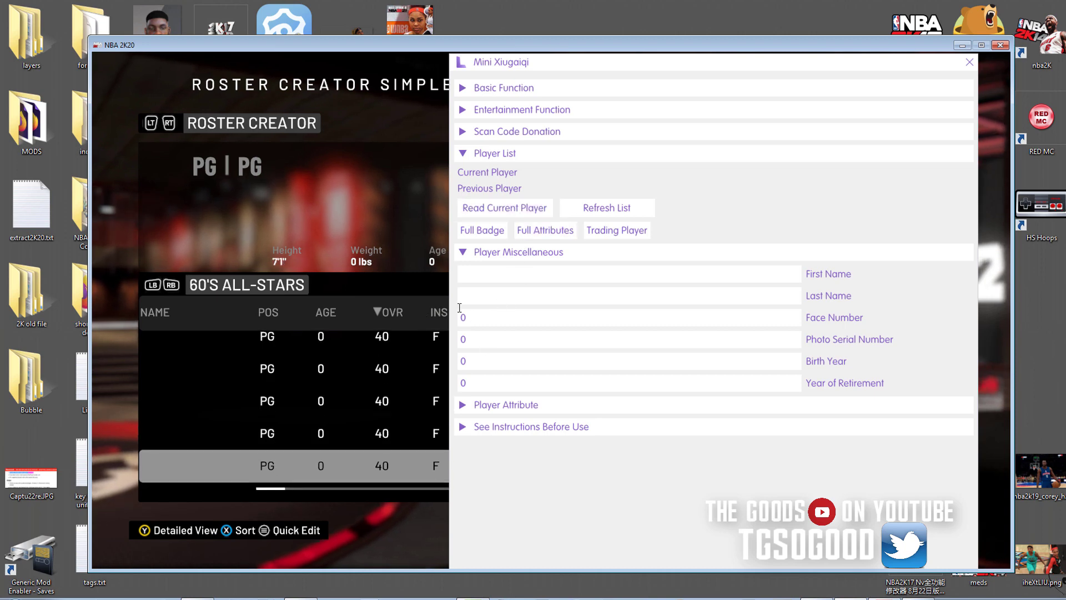
left_click_drag(469, 318, 426, 313)
left_click(425, 313)
left_click(531, 207)
Set Face Number 1 for the next 60's All-Stars players
key("Down")
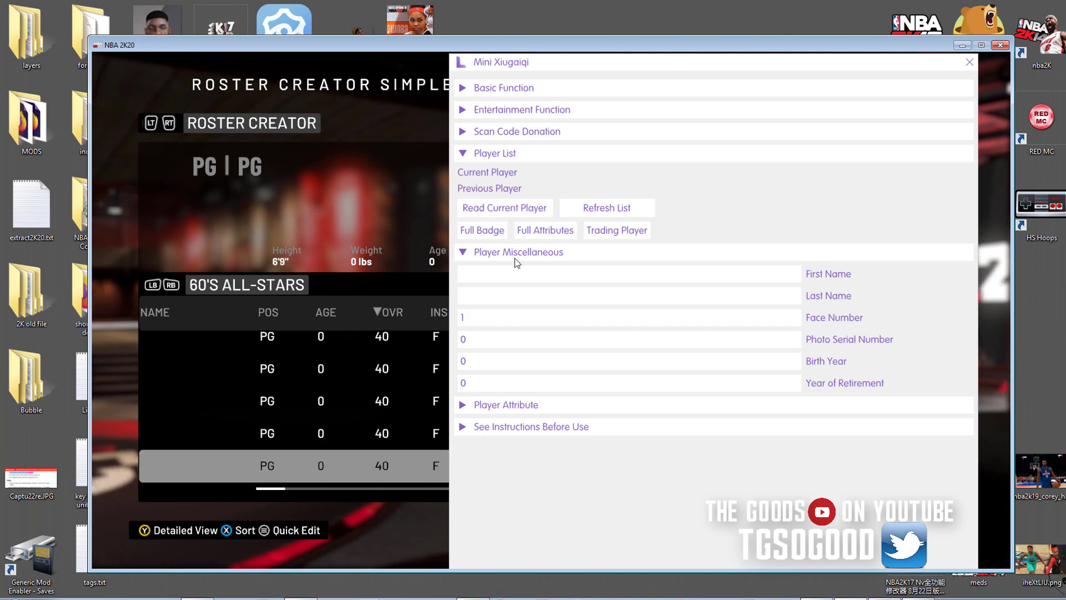
left_click(504, 208)
left_click_drag(471, 317, 387, 314)
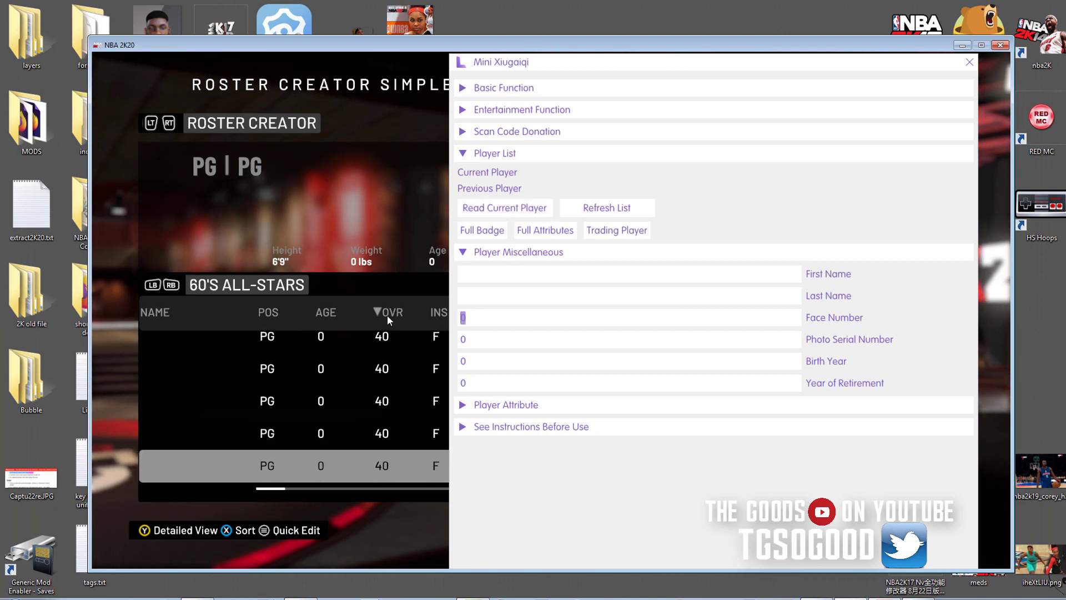
left_click(388, 315)
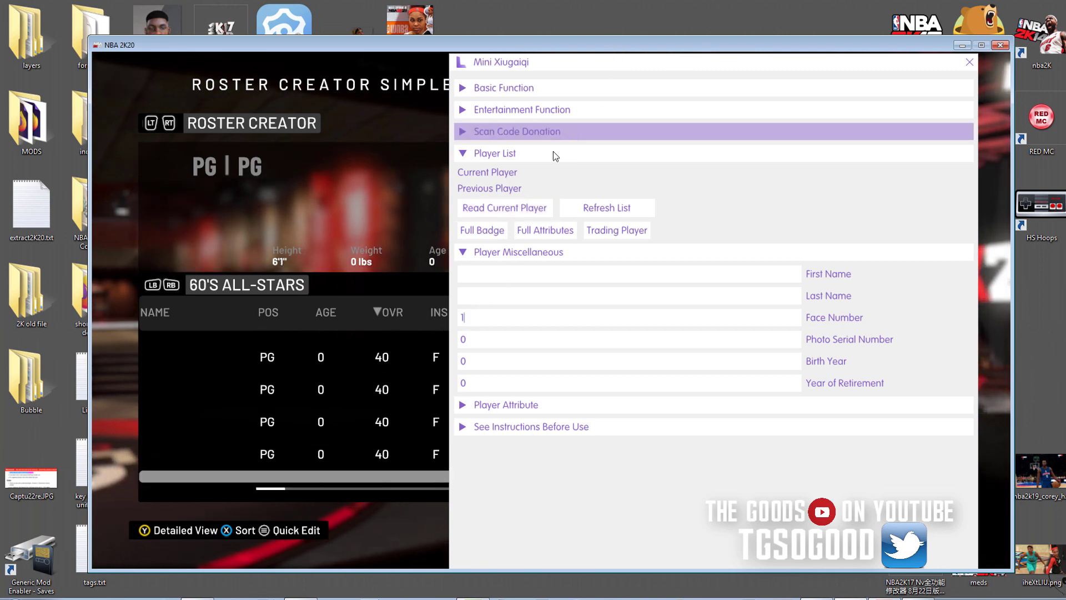
left_click(528, 208)
left_click_drag(479, 312, 395, 305)
type("1")
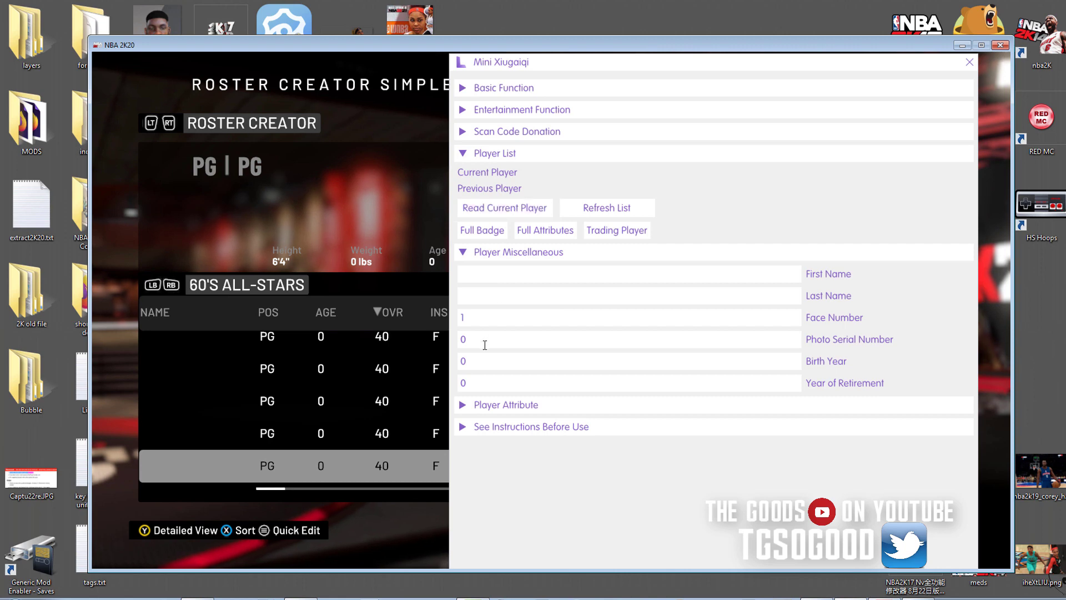
left_click(519, 209)
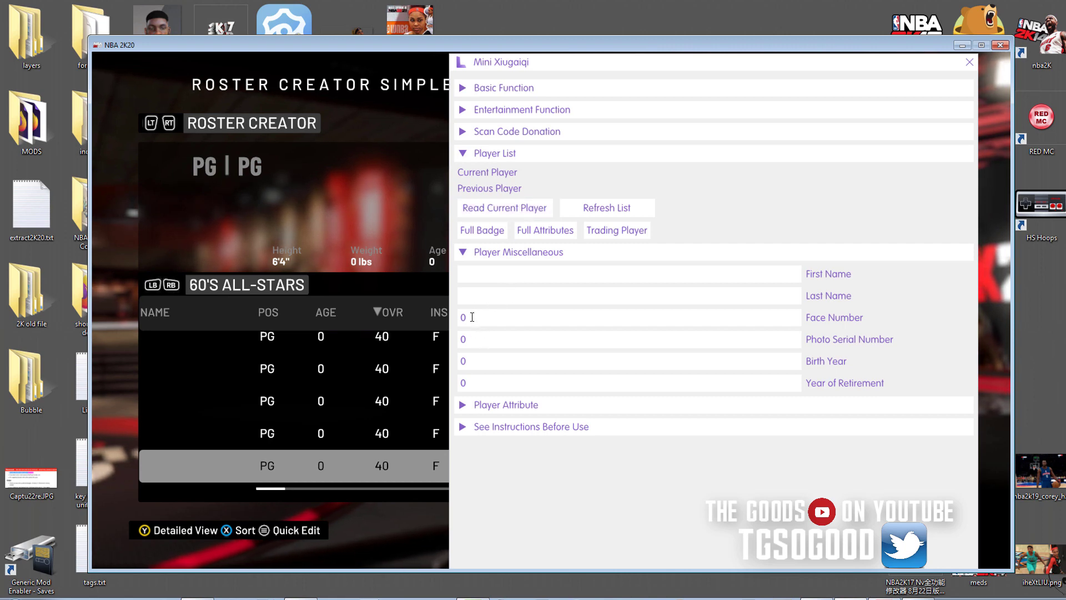
type("1")
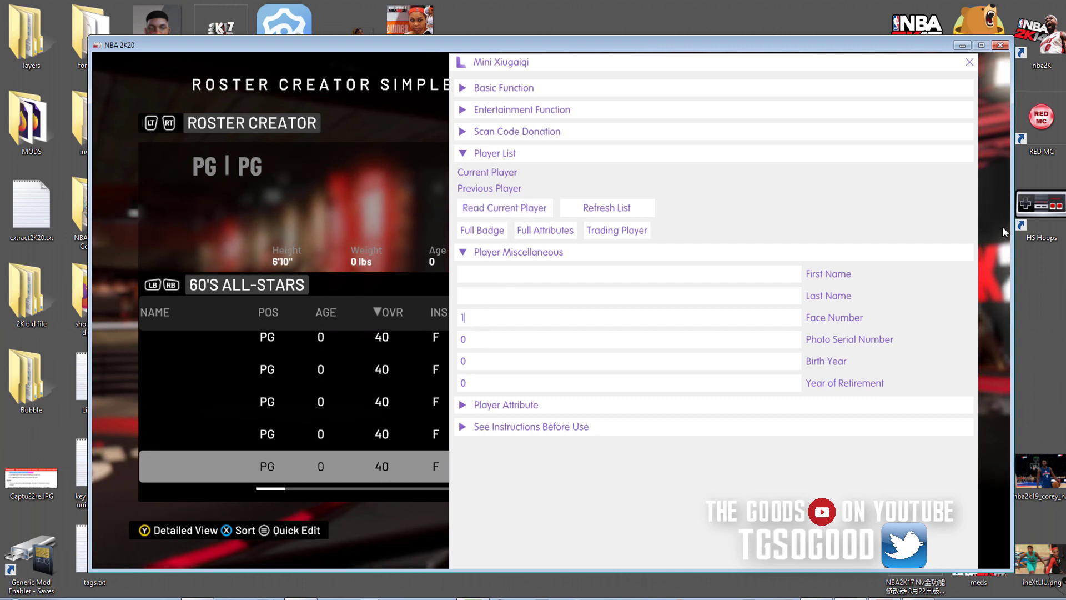
Finish Face Number 1 on the last 60's All-Stars players and close the trainer
left_click(541, 213)
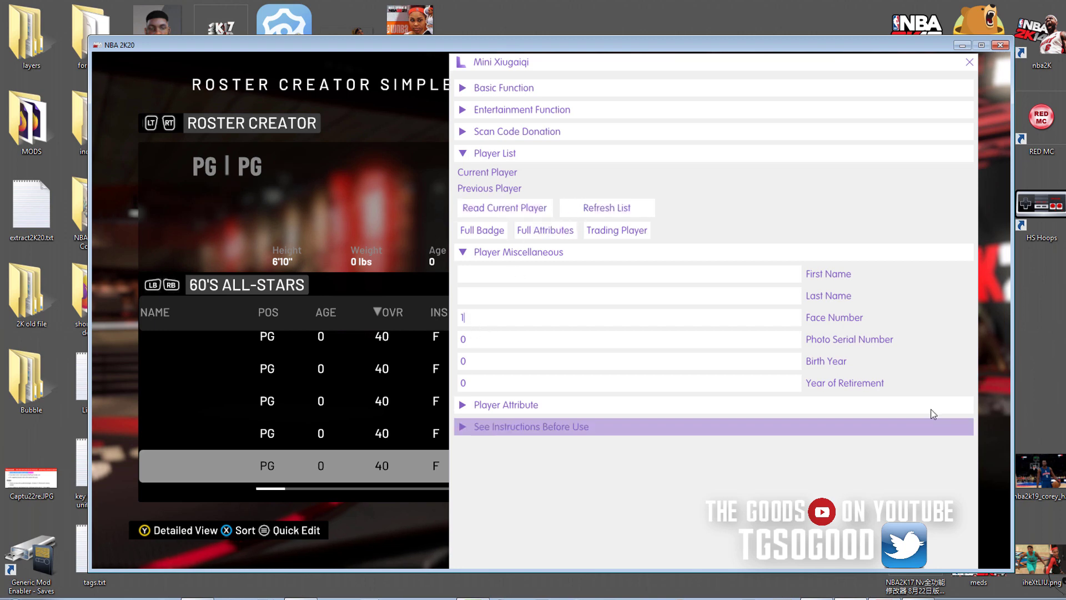
left_click(535, 207)
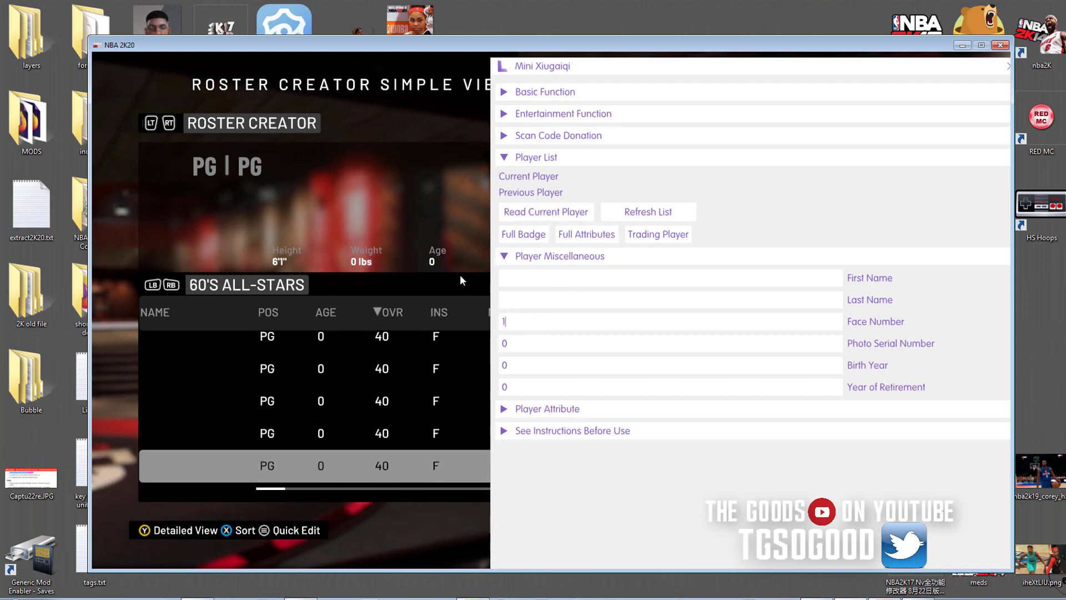
left_click(544, 213)
double_click(514, 320)
left_click(553, 212)
left_click_drag(511, 324, 497, 323)
type("1")
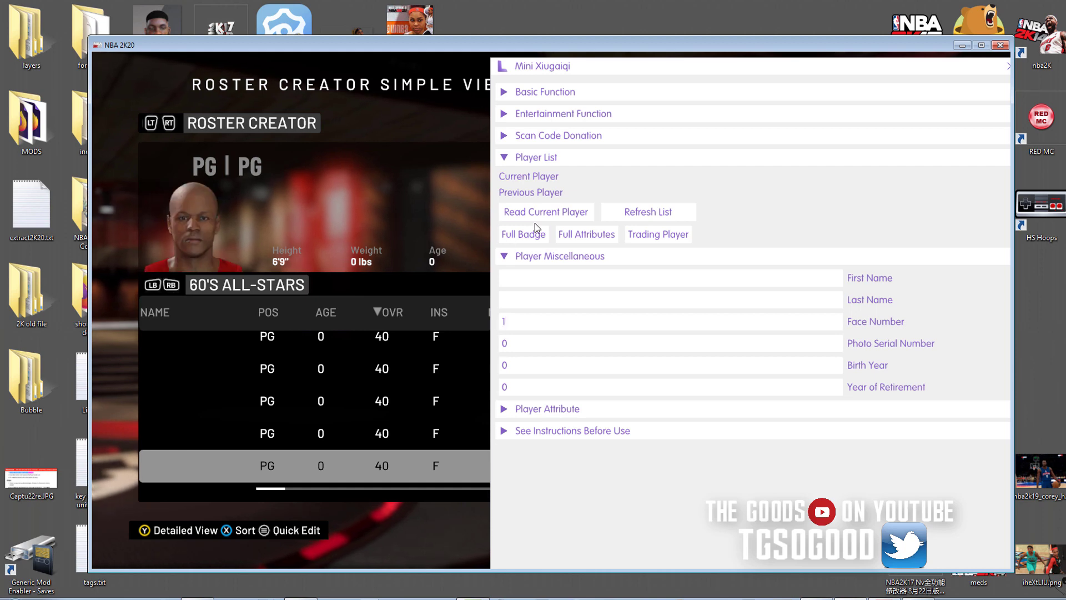
left_click(537, 213)
Close the trainer and look over the 60's All-Stars players' new faces
left_click(499, 189)
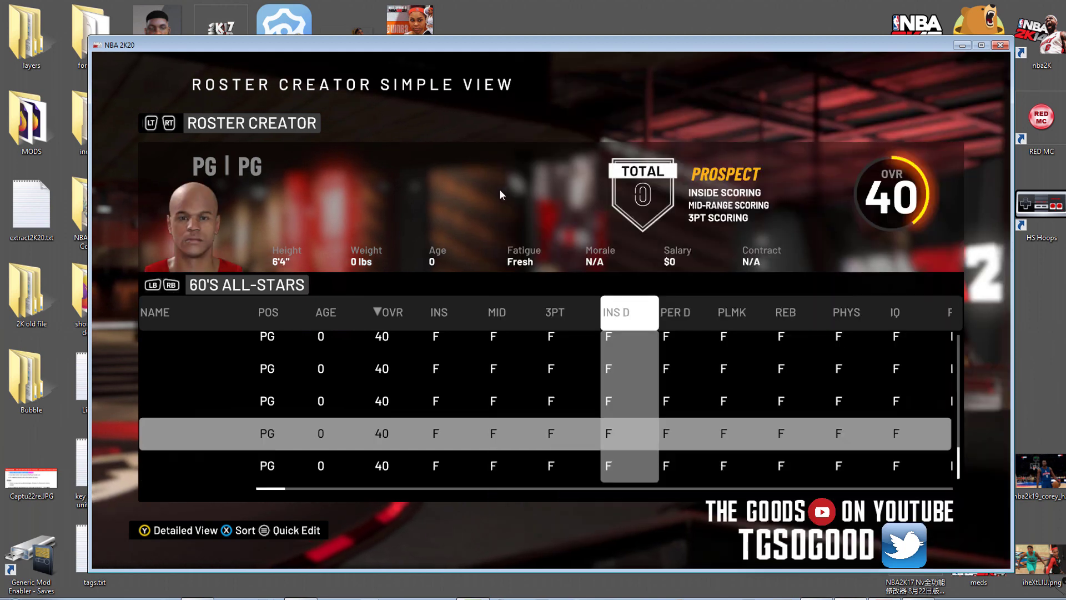
key("Down")
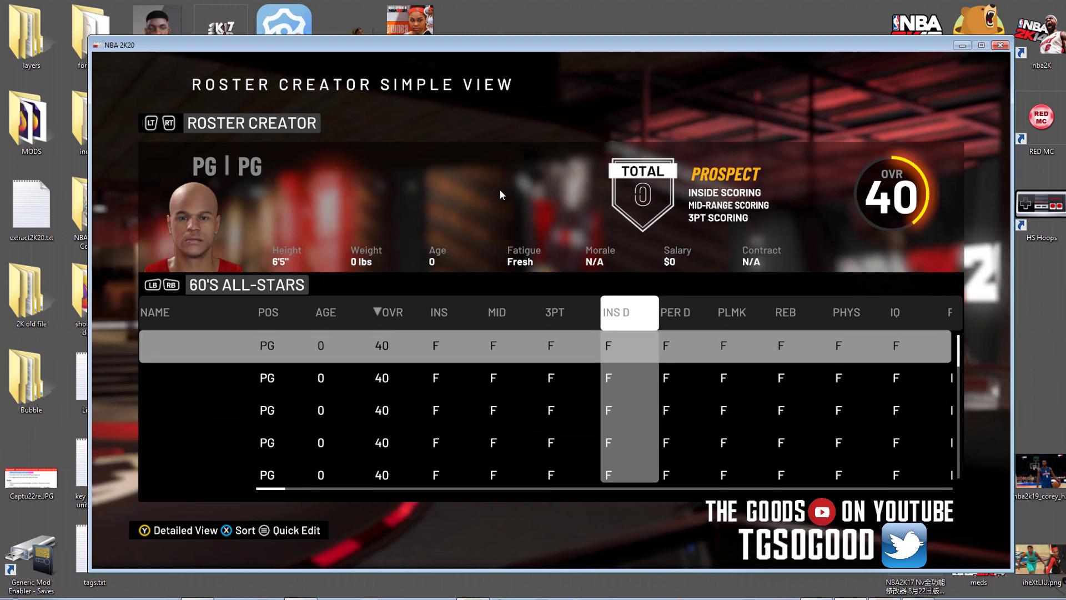
key("Down")
key("Up")
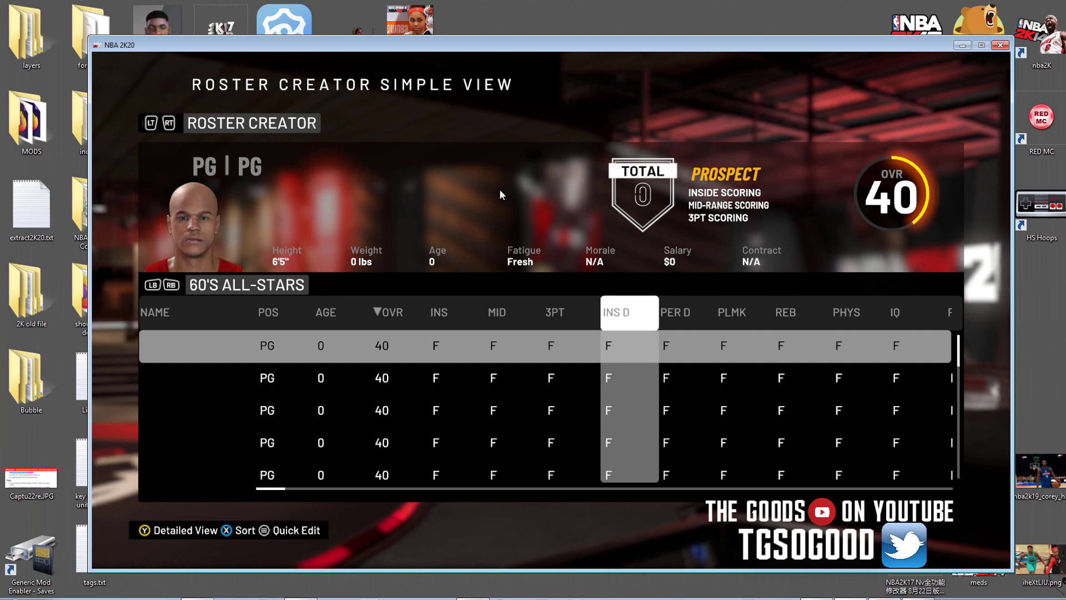
key("Down")
key("Down")
key("Down")
key("Down")
key("Up")
key("Up")
key("Up")
key("Up")
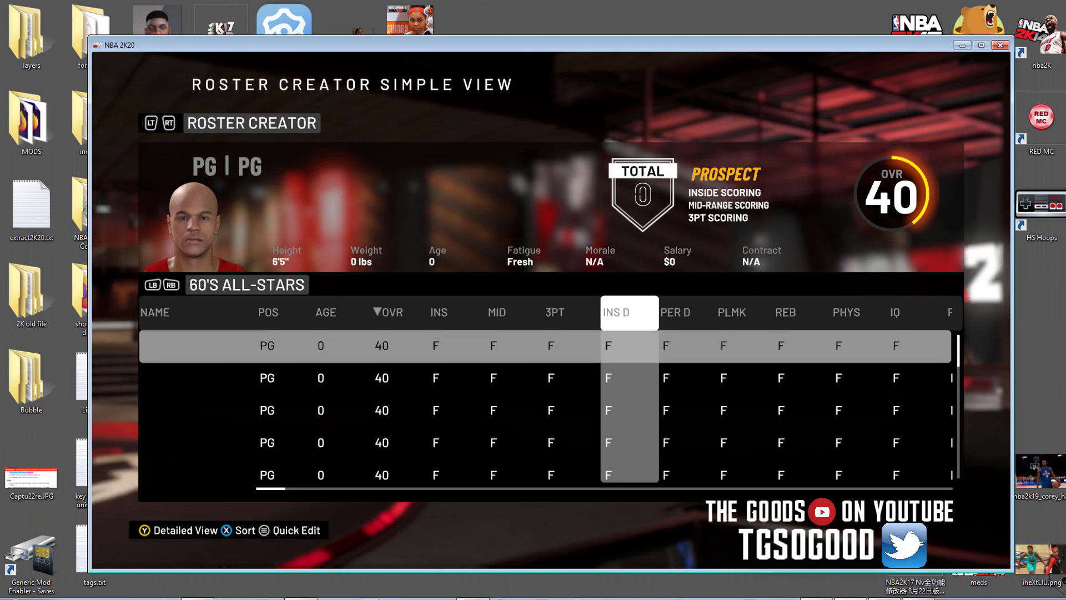
Save the roster to the HIGH SCHOOL ALL-IN-ONE slot as High School All-in-one
key("Escape")
key("Down")
key("Up")
key("Return")
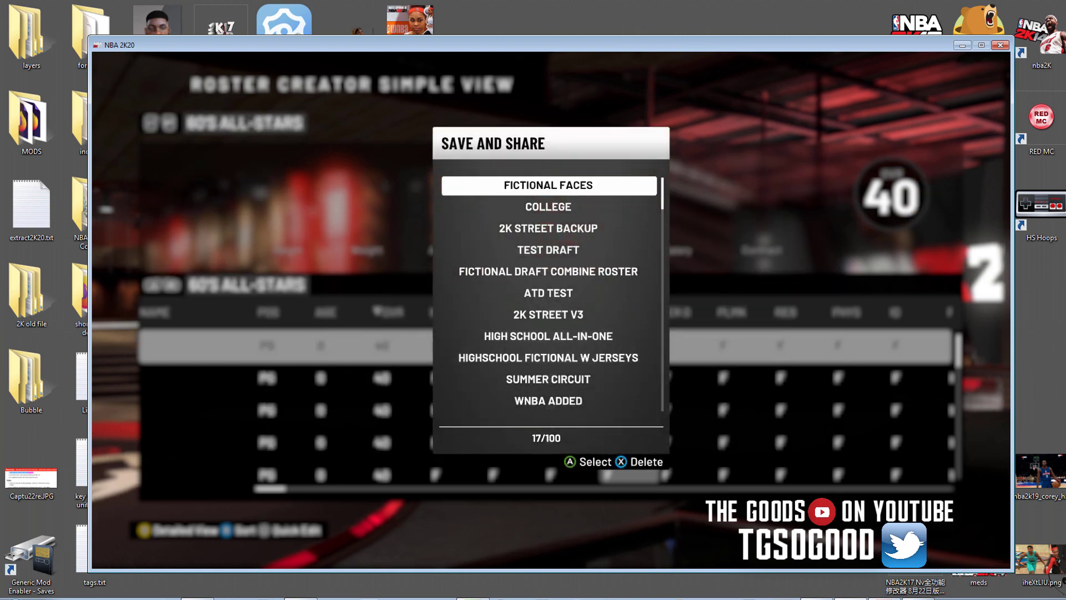
key("Down")
key("Down")
key("Down")
key("Down")
key("Down")
key("Down")
key("Down")
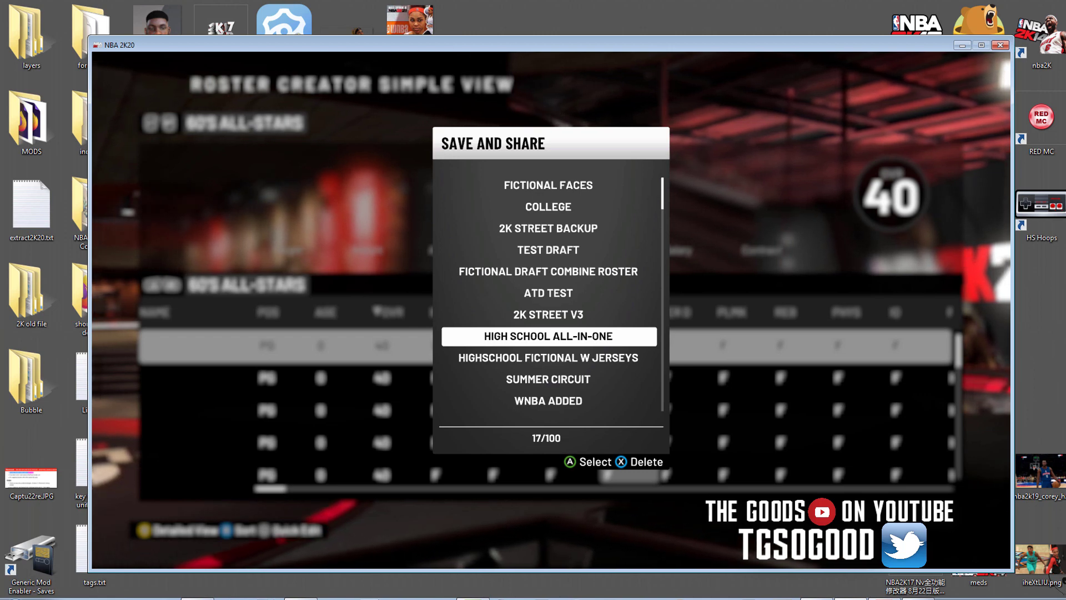
key("Return")
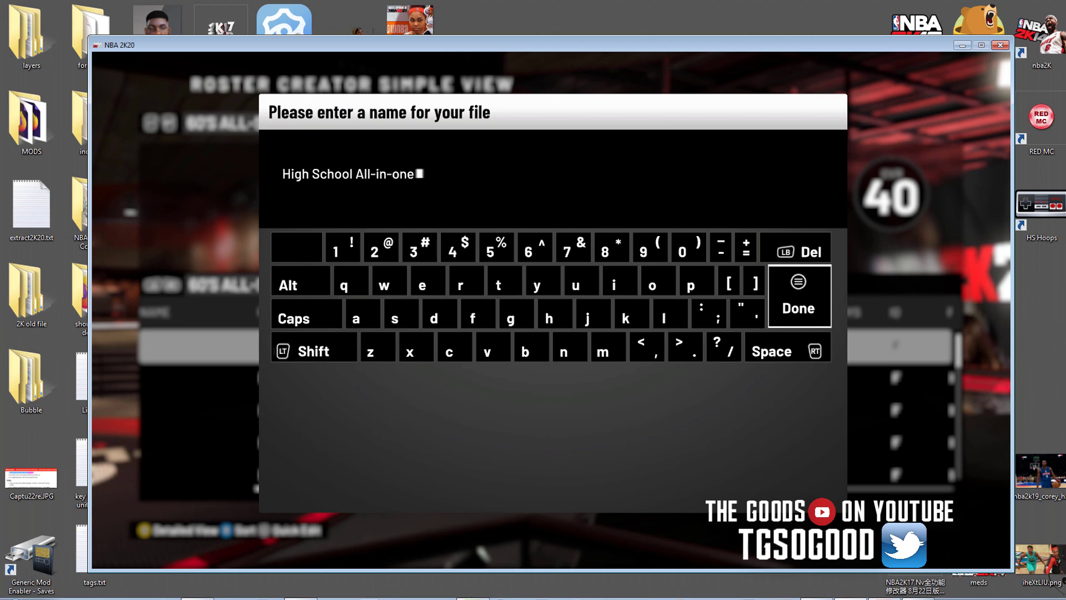
key("Return")
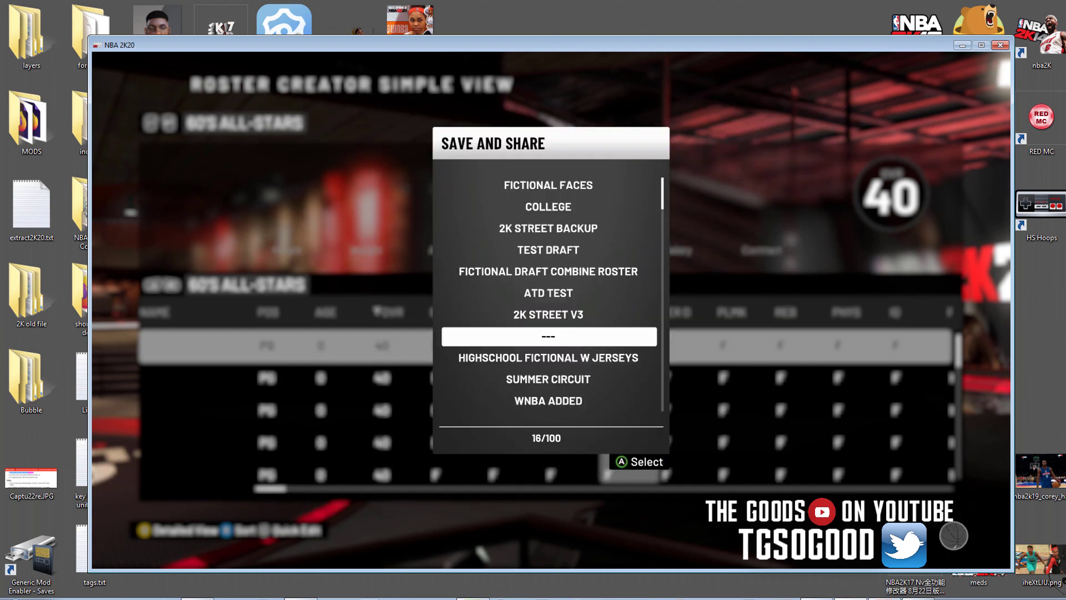
key("Return")
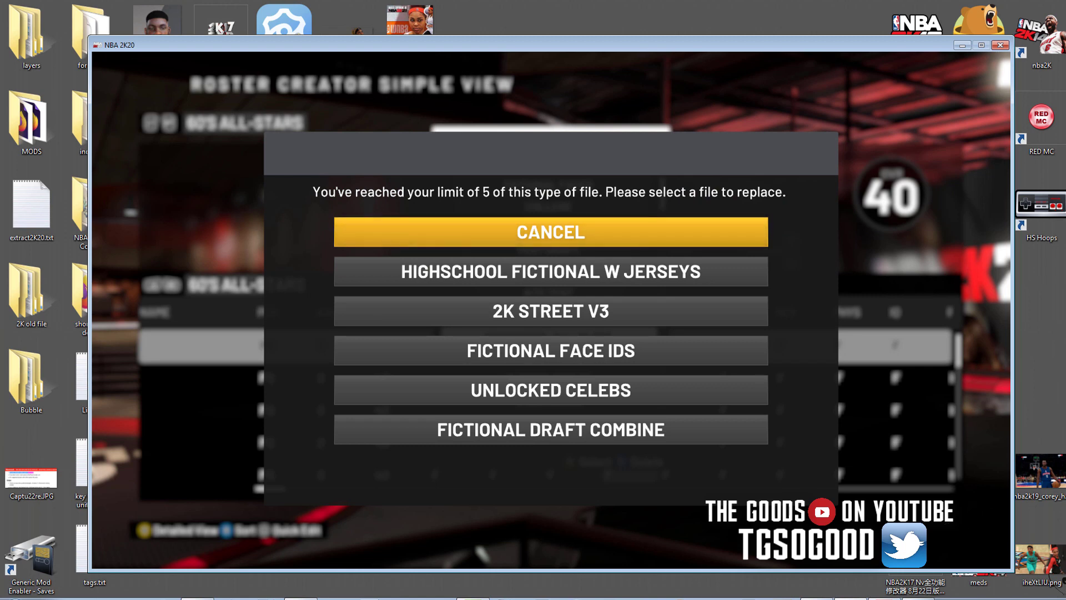
Look over the five replaceable roster files, then back out of the file-limit prompt
key("Down")
key("Down")
key("Down")
key("Down")
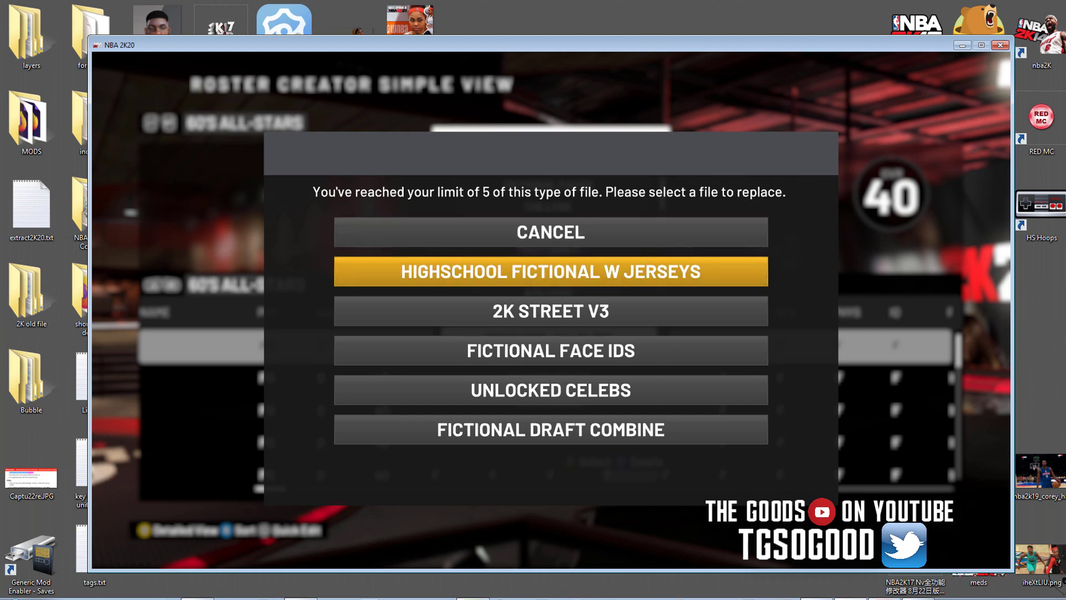
key("Down")
key("Up")
key("Up")
key("Up")
key("Up")
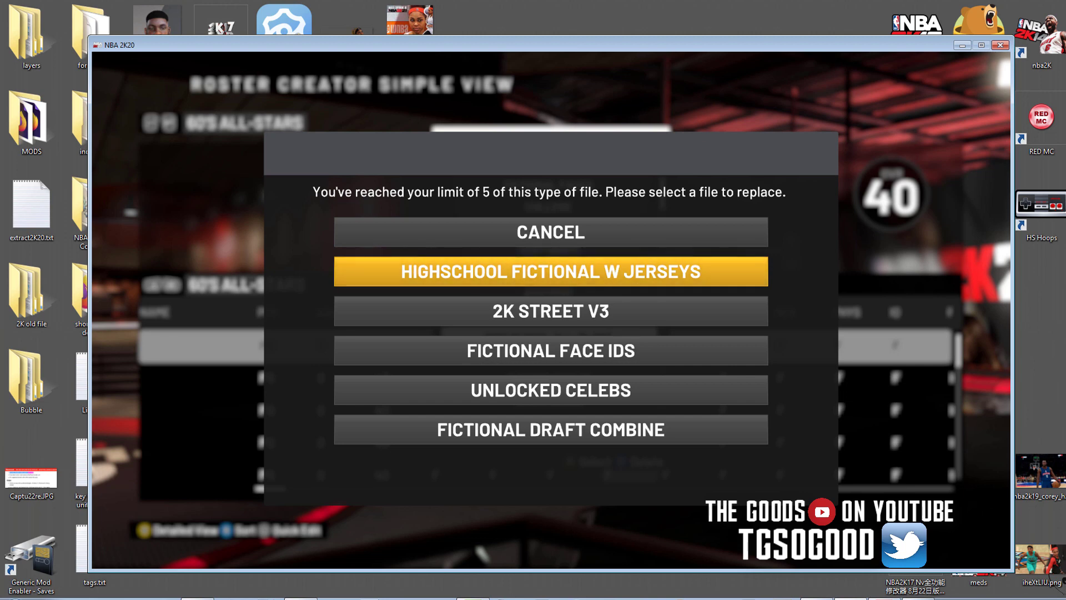
key("Up")
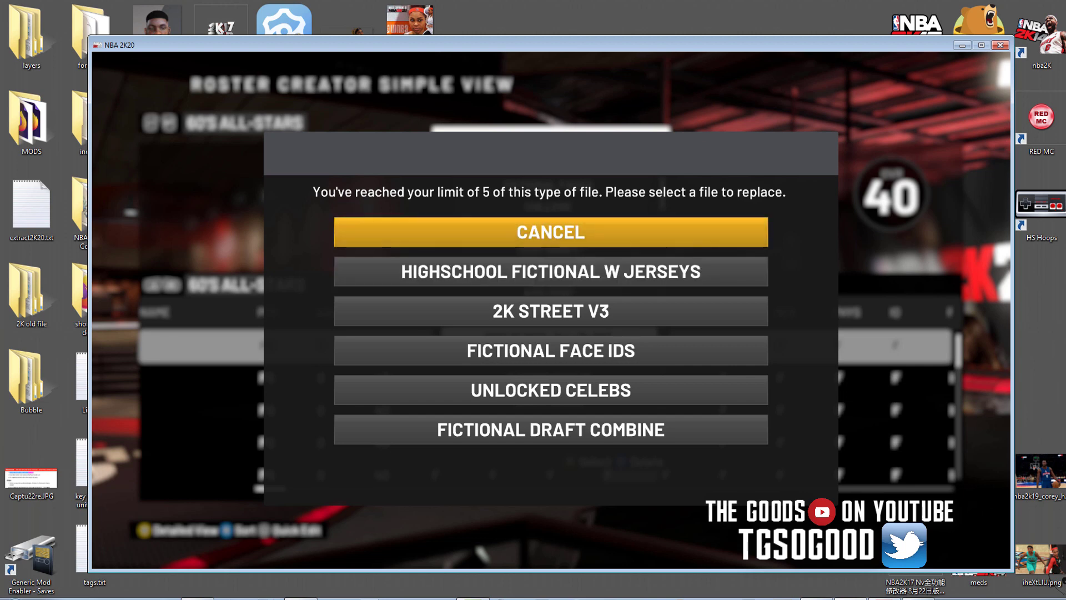
key("Down")
key("Down")
key("Down")
key("Down")
key("Down")
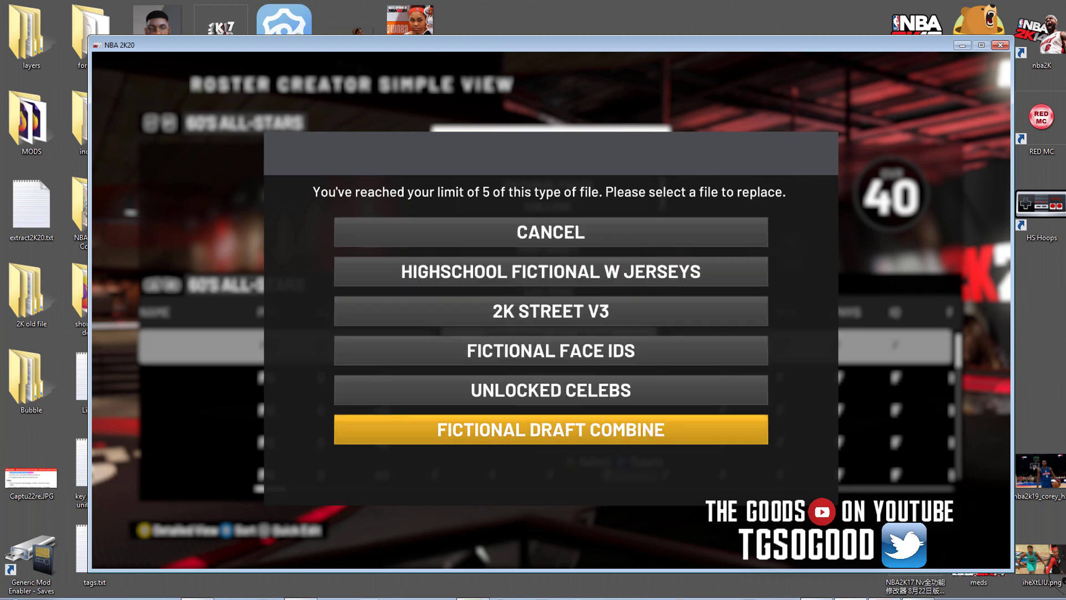
key("Up")
key("Up")
key("Up")
key("Down")
key("Up")
key("Up")
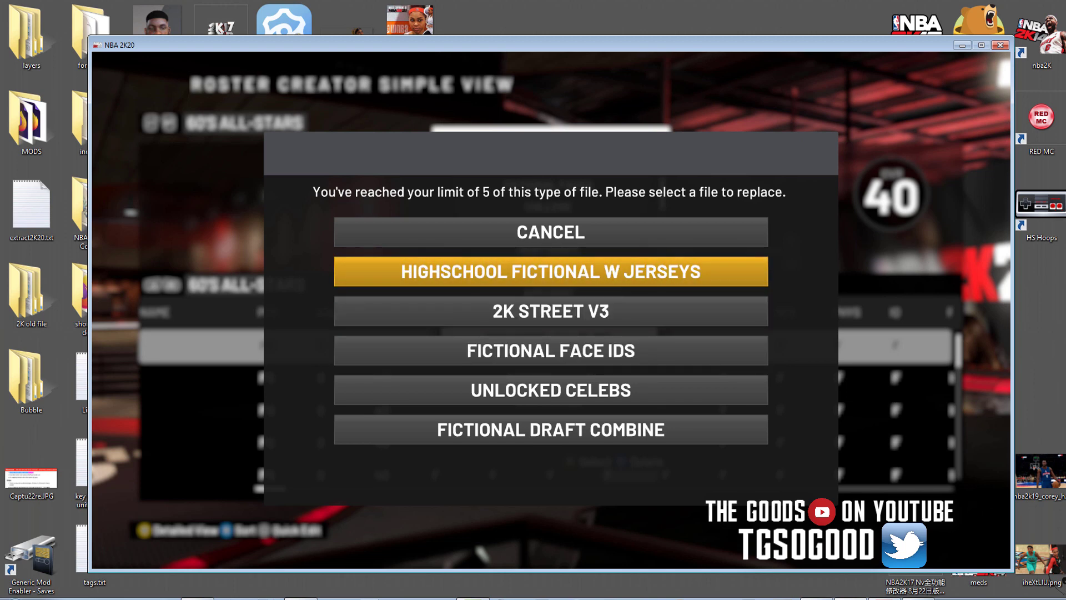
key("Up")
key("Return")
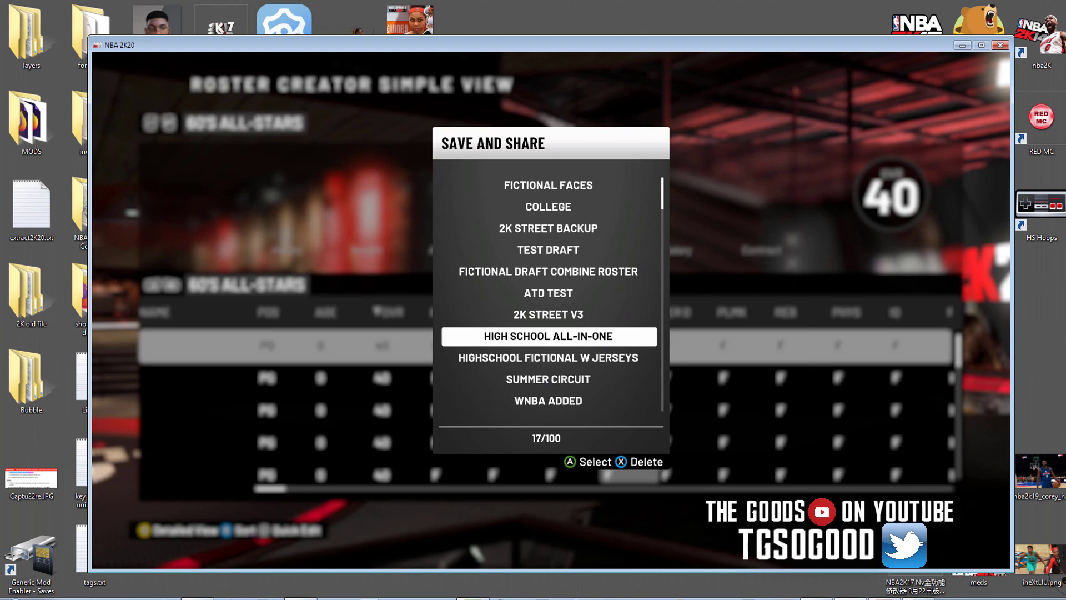
Save over HIGHSCHOOL FICTIONAL W JERSEYS and highlight YES to replace the uploaded copy
key("Up")
key("Up")
key("Up")
key("Up")
key("Up")
key("Up")
key("Down")
key("Down")
key("Down")
key("Down")
key("Down")
key("Down")
key("Down")
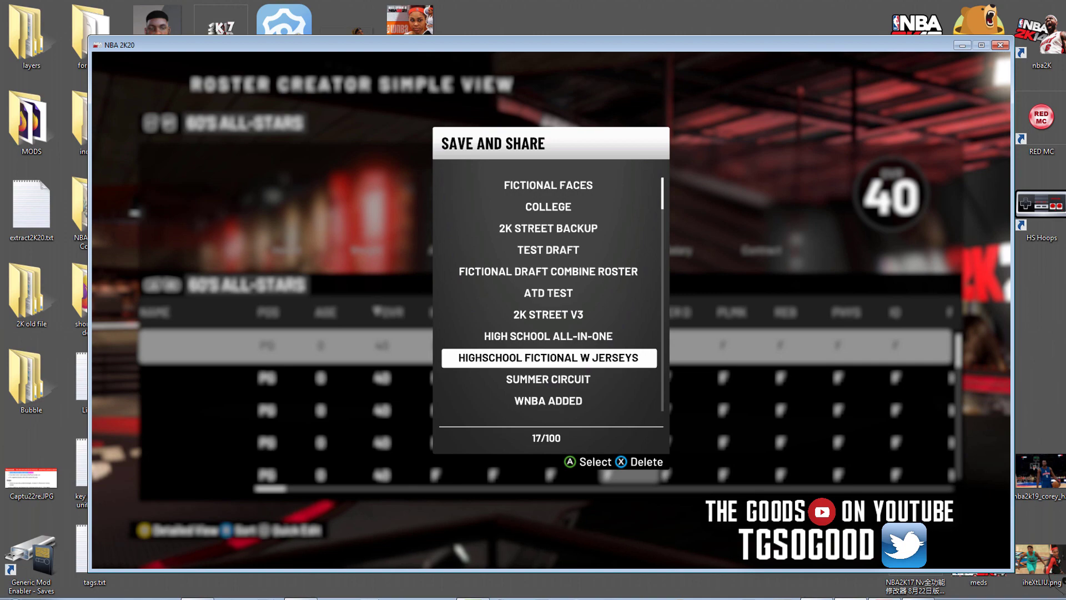
key("Return")
key("Return")
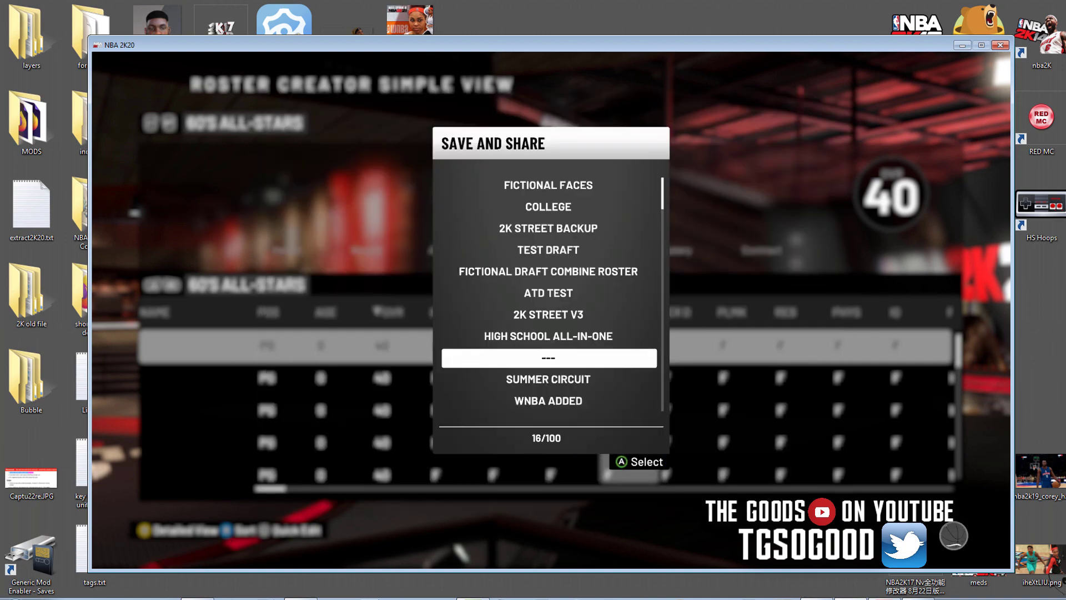
key("Down")
key("Return")
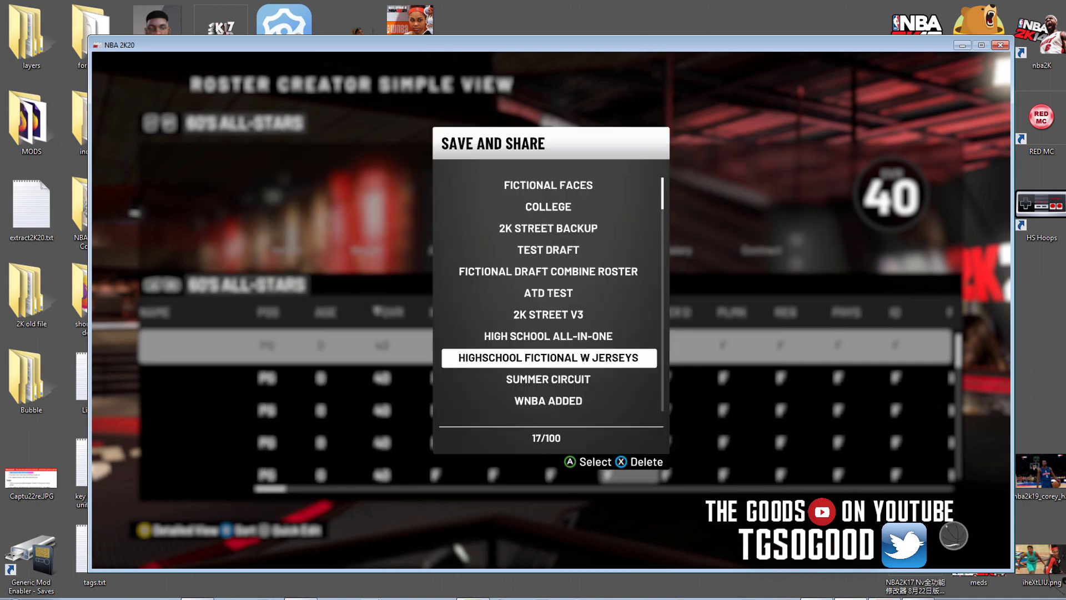
key("Down")
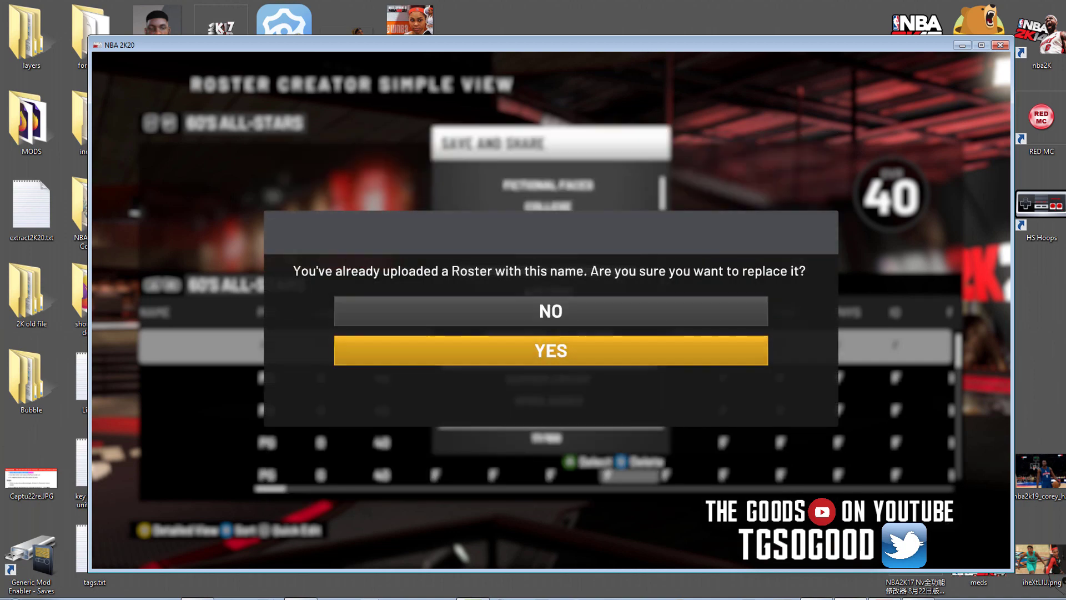
Upload the roster over HIGHSCHOOL FICTIONAL W JERSEYS, retrying after the error, then exit to Features
key("Return")
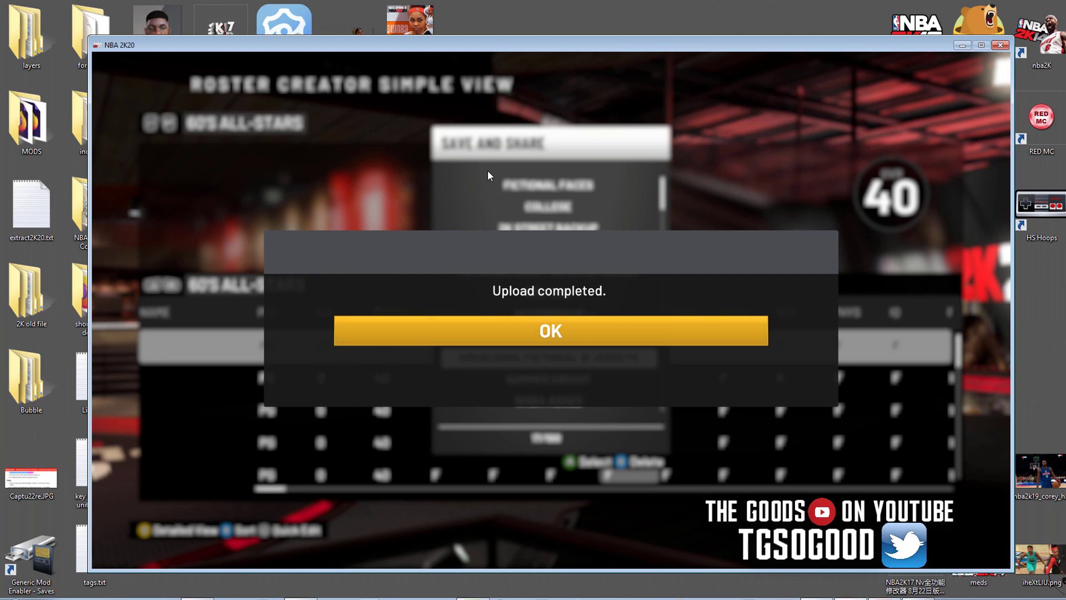
key("Return")
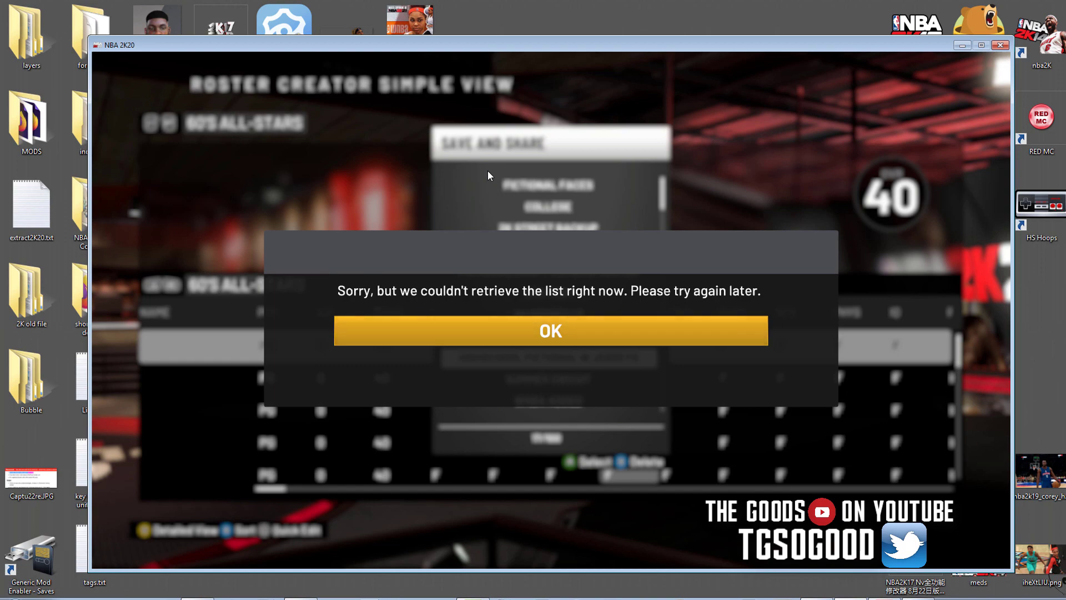
key("Return")
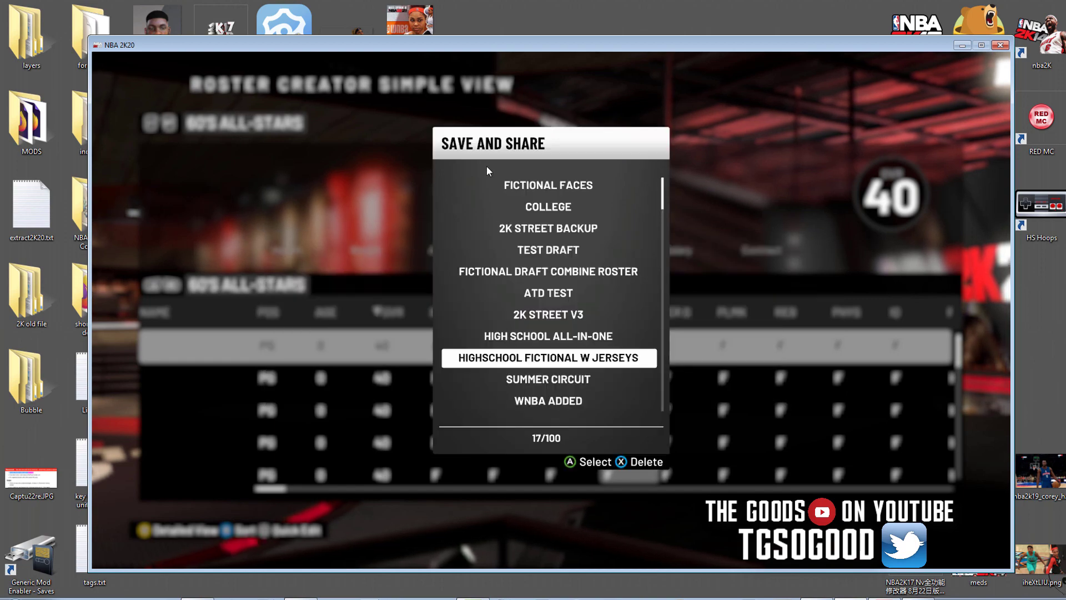
key("Return")
key("Return")
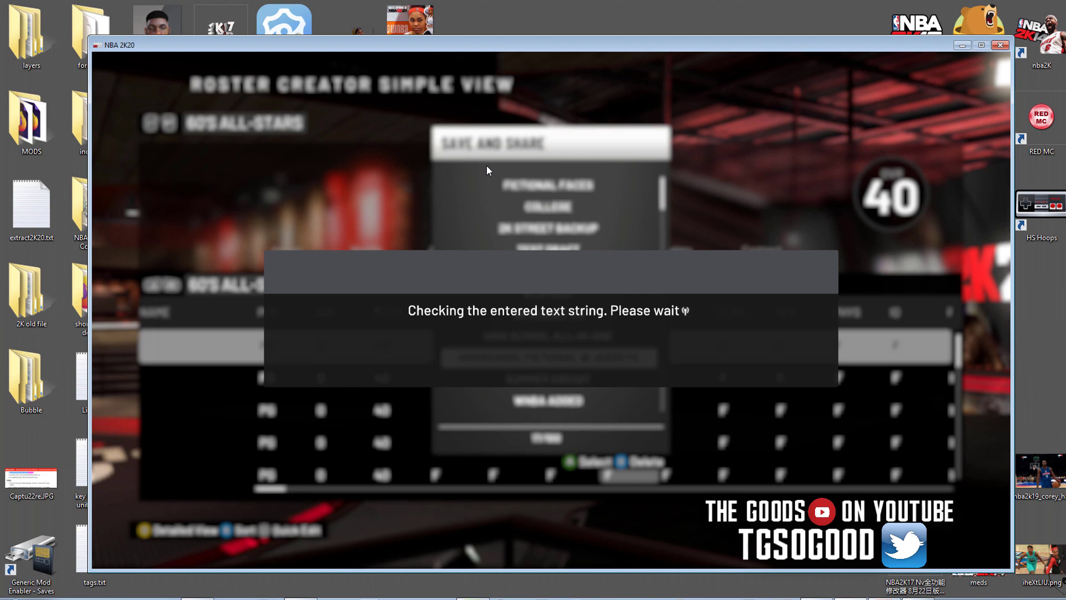
key("Down")
key("Return")
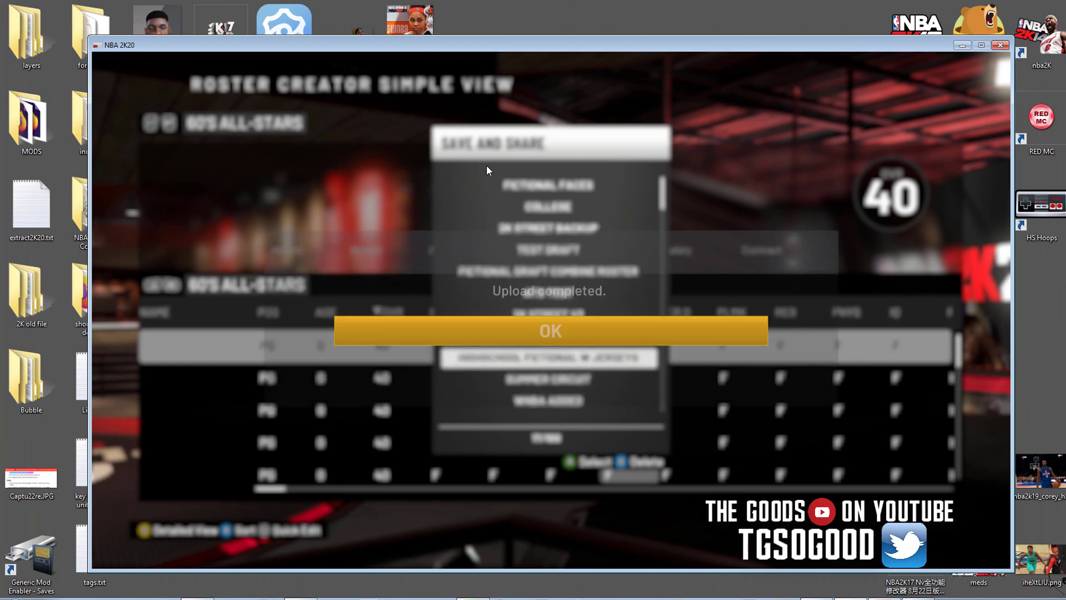
key("Return")
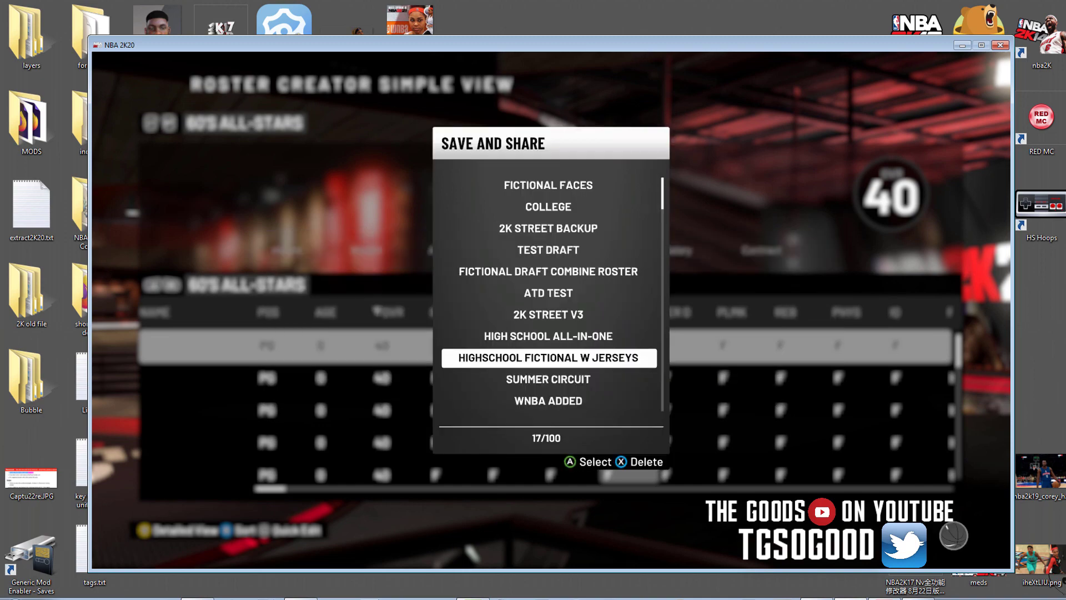
key("Escape")
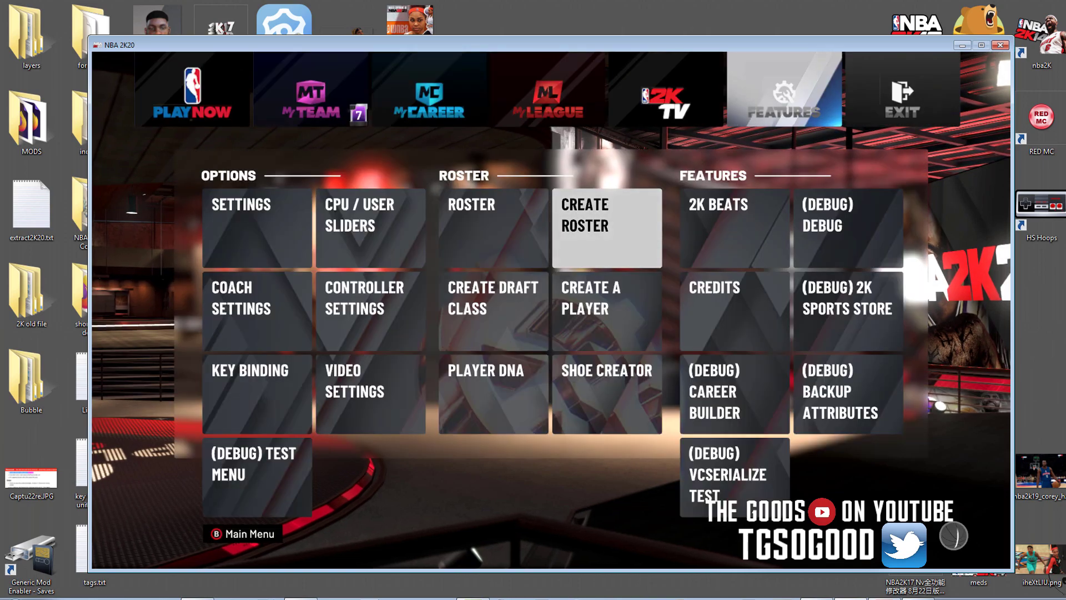
Start a Quick Play game from Play Now, dismiss the connection error, and bring up the Roster Picker
key("Escape")
key("Left")
key("Left")
key("Left")
key("Left")
key("Left")
key("Return")
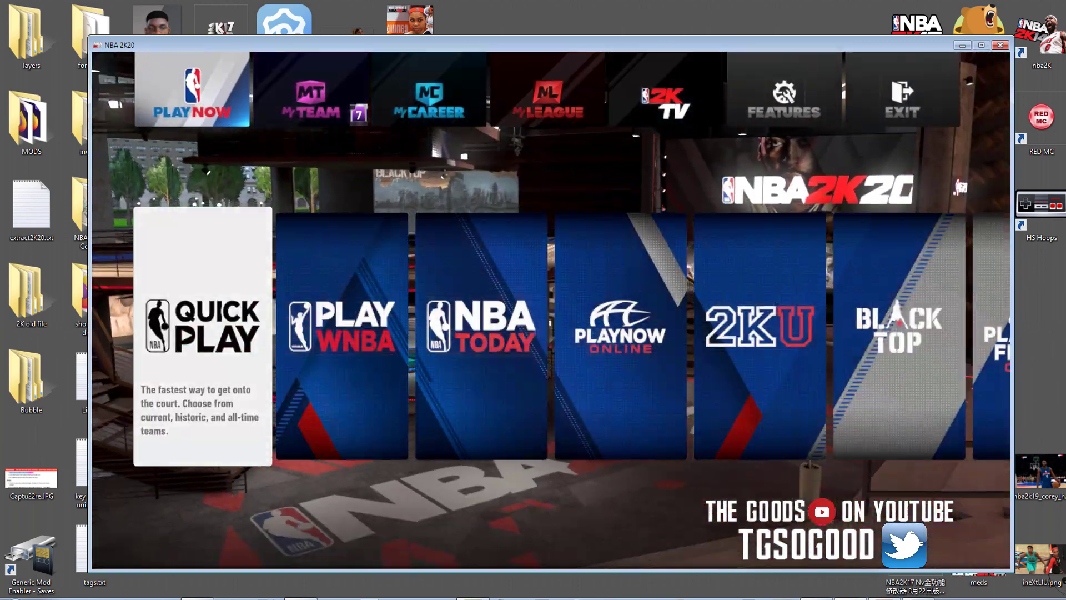
key("Return")
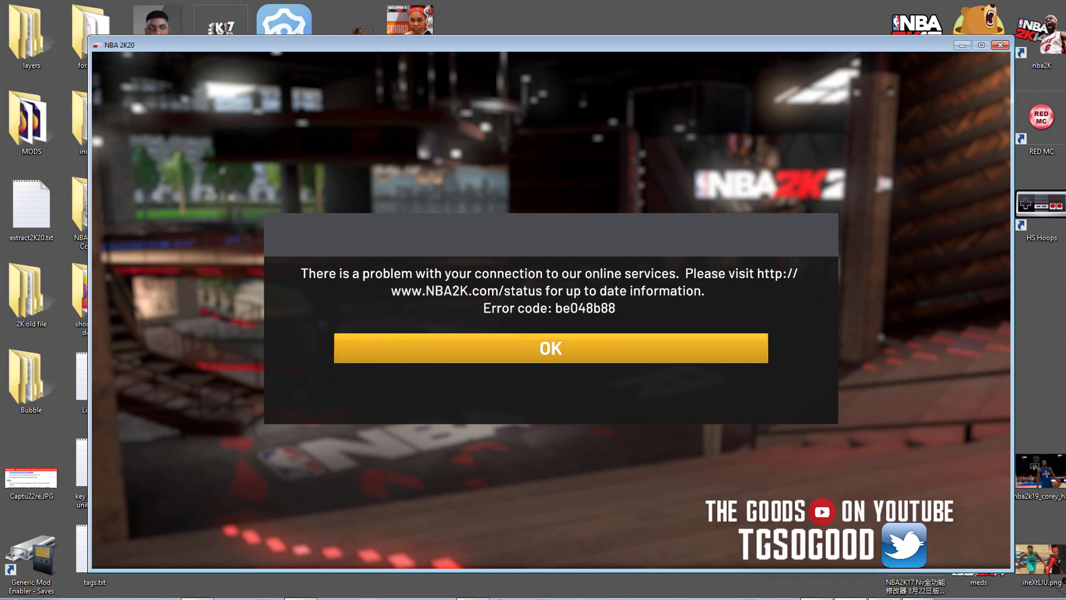
key("Return")
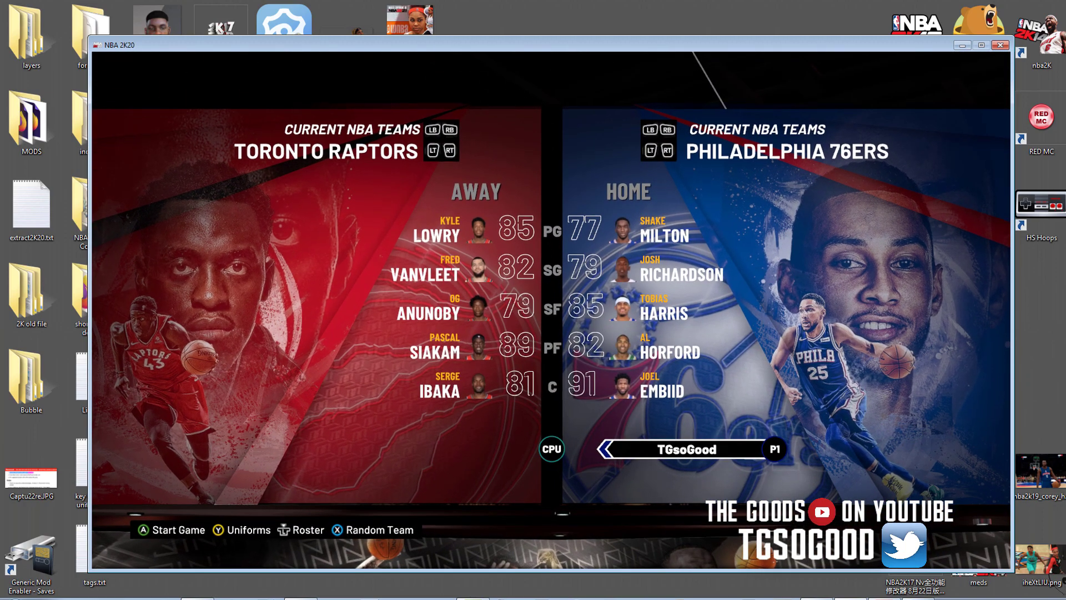
key("Return")
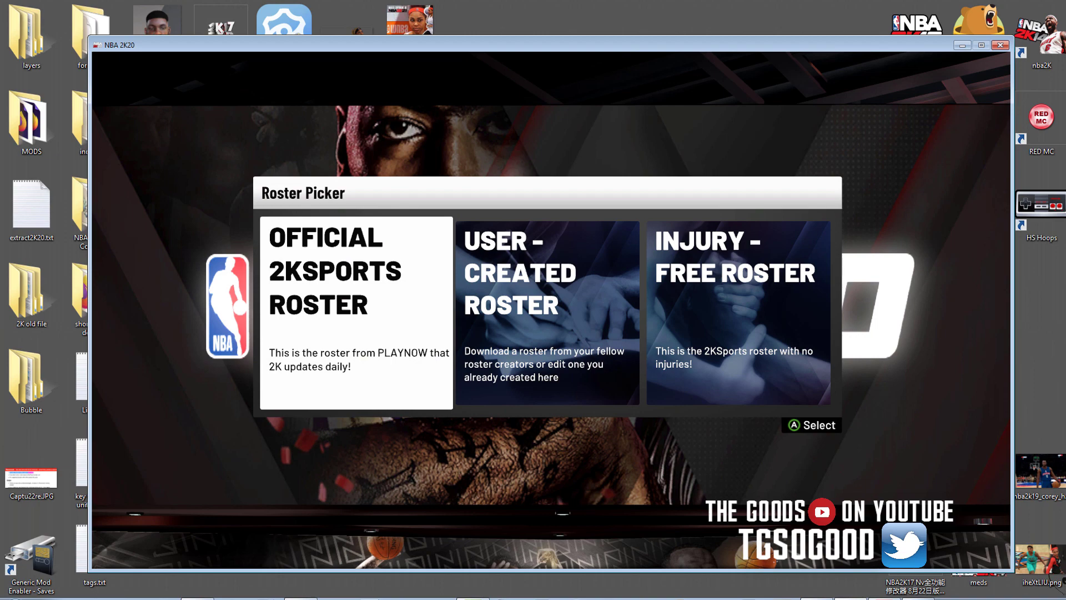
Load the user-created 'highschool fictional w jerseys' roster for Quick Play
key("Right")
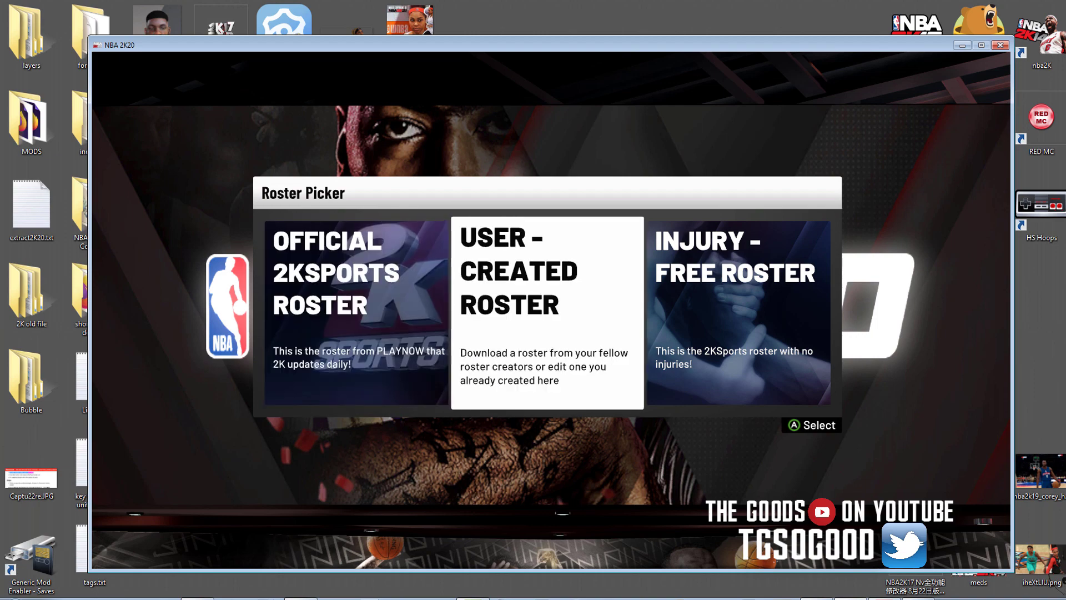
key("Return")
key("Down")
key("Down")
key("Down")
key("Down")
key("Down")
key("Down")
key("Down")
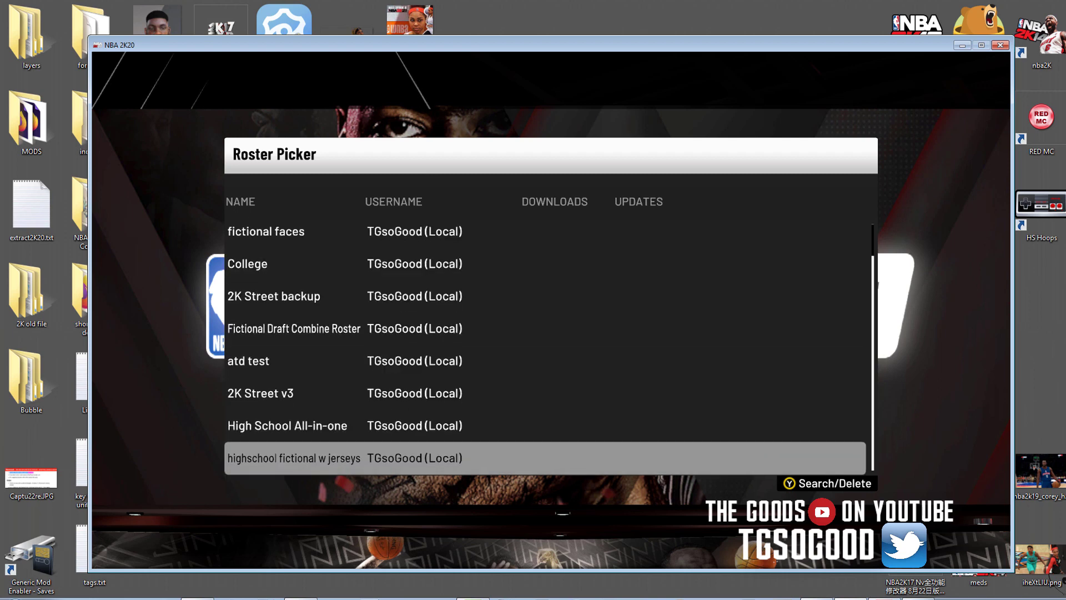
key("Return")
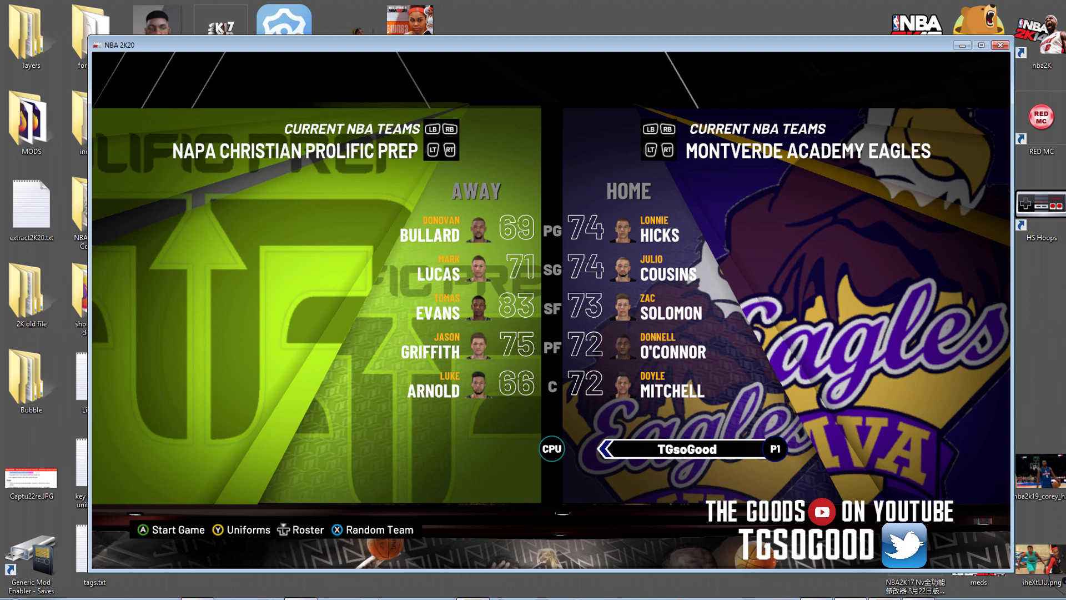
Make the home team the Classic NBA 70's All-Stars and give both sides CPU control
key("e")
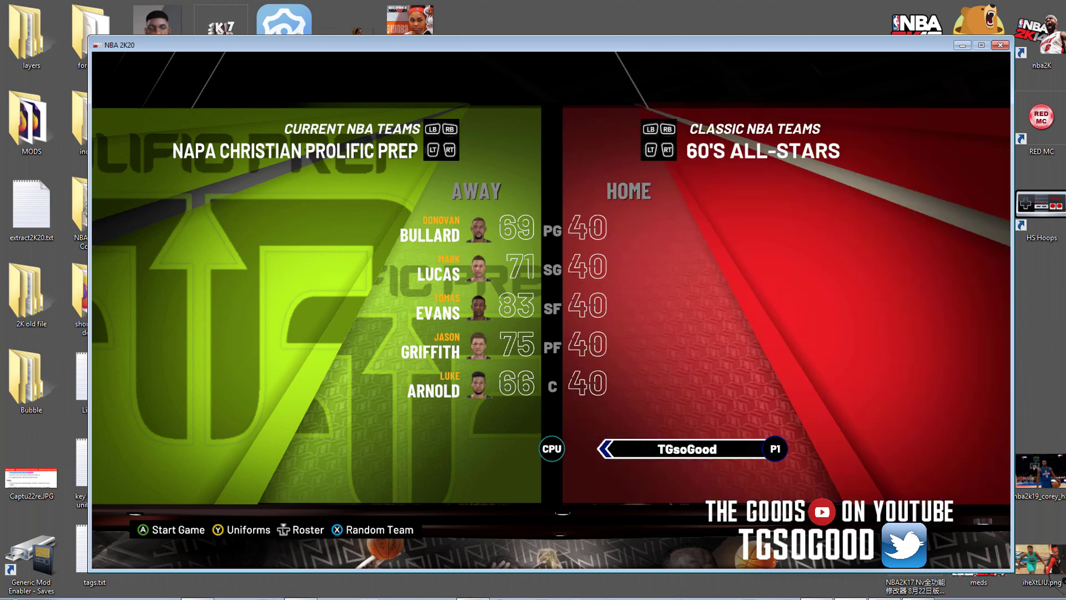
key("e")
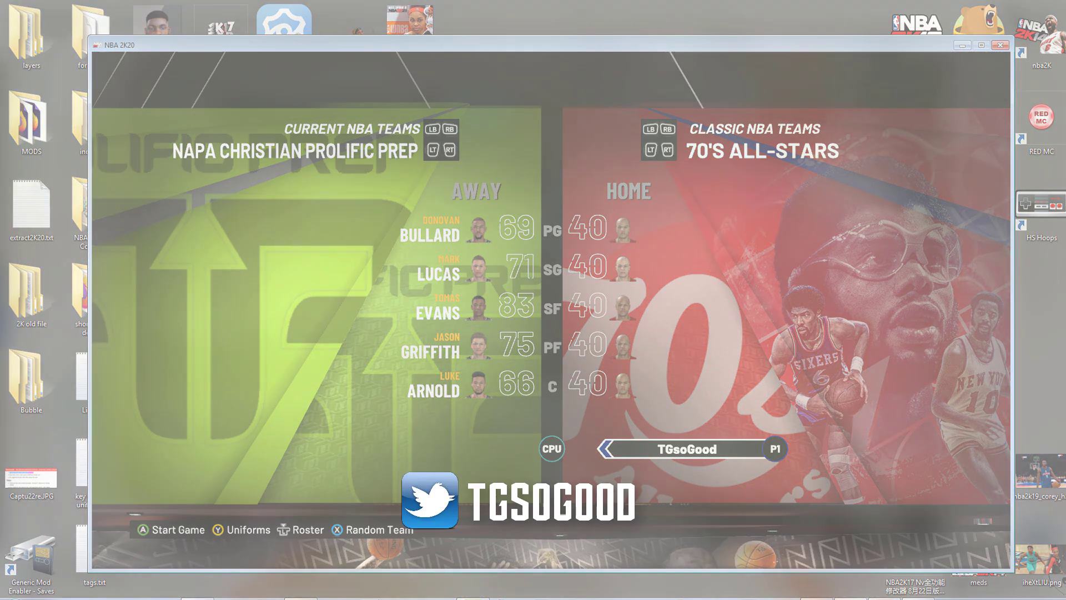
key("Left")
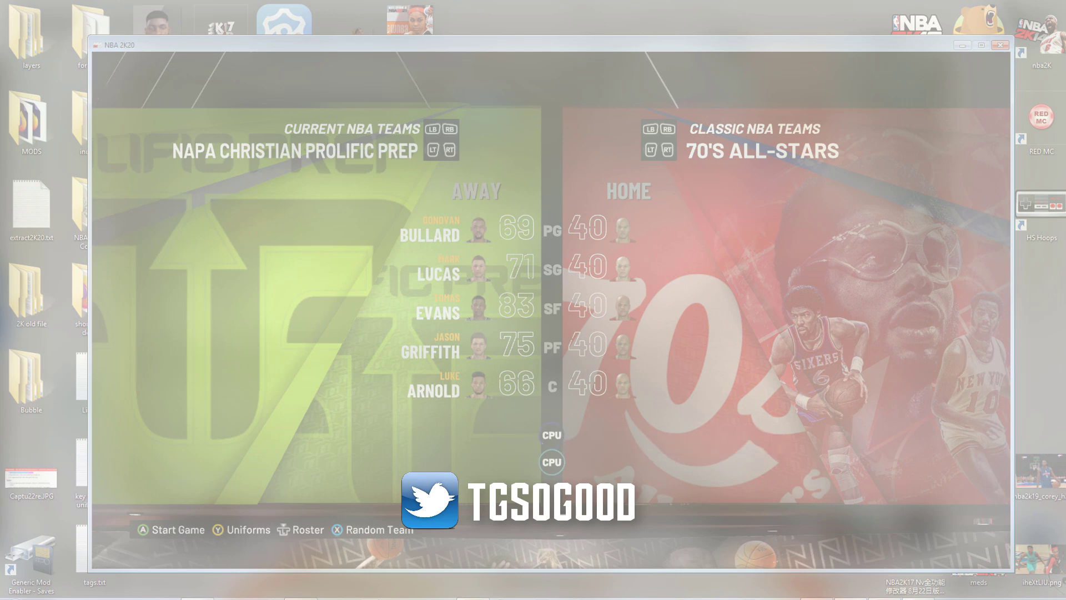